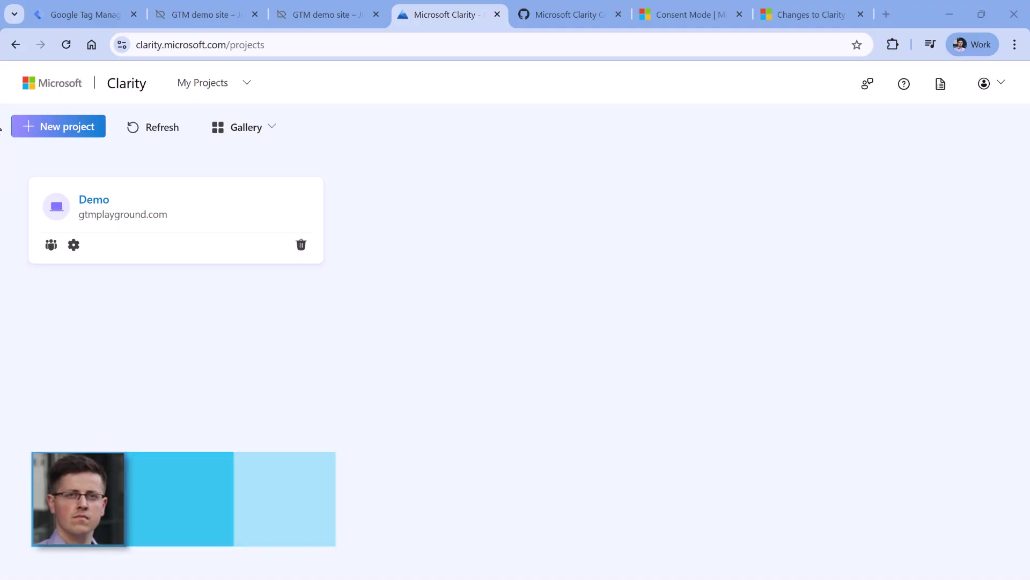
Switch the Cookies toggle to Off in the Demo project's Setup advanced settings and acknowledge the notice
left_click(96, 203)
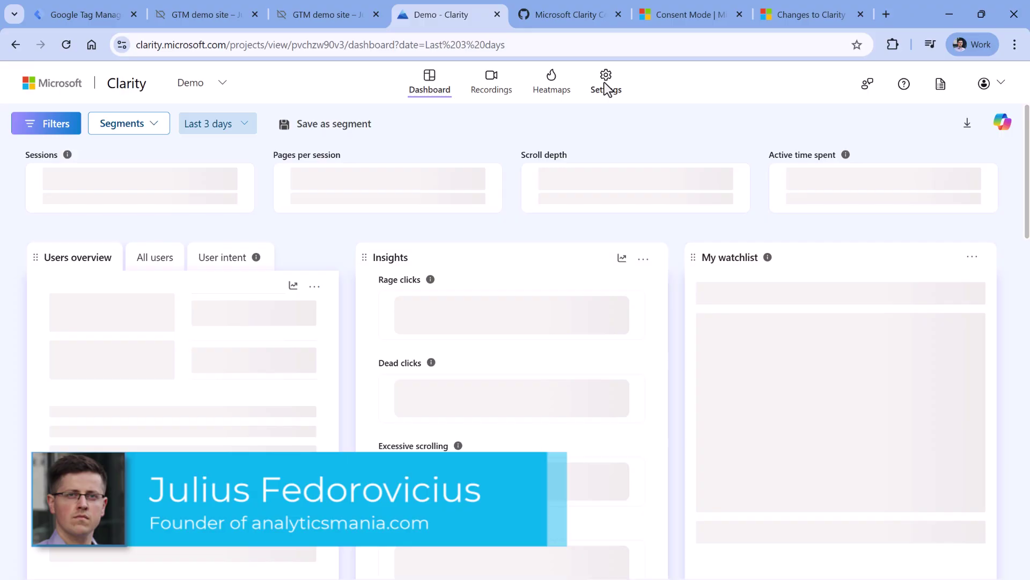
left_click(606, 86)
left_click(56, 280)
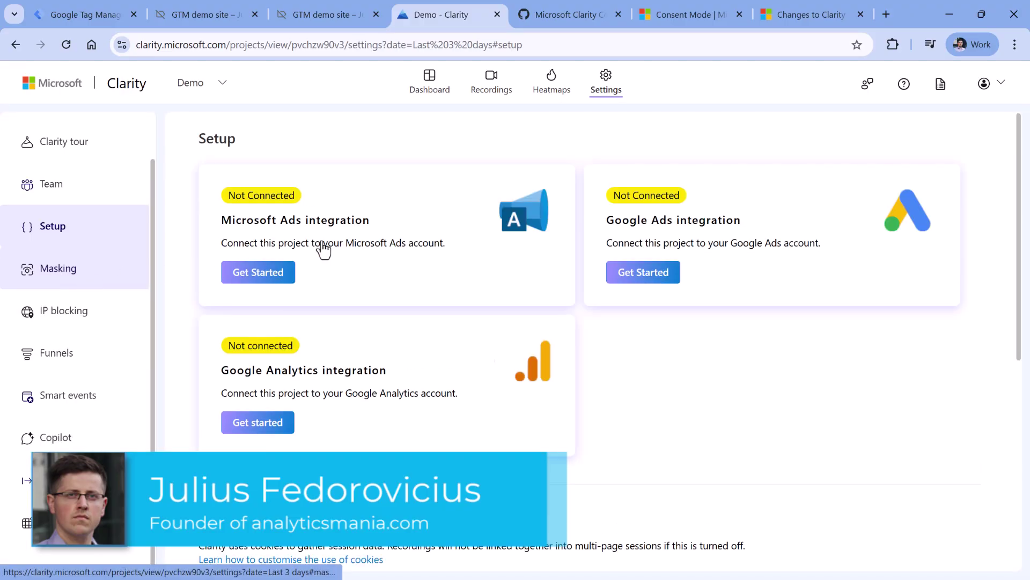
scroll(324, 248, "down", 5)
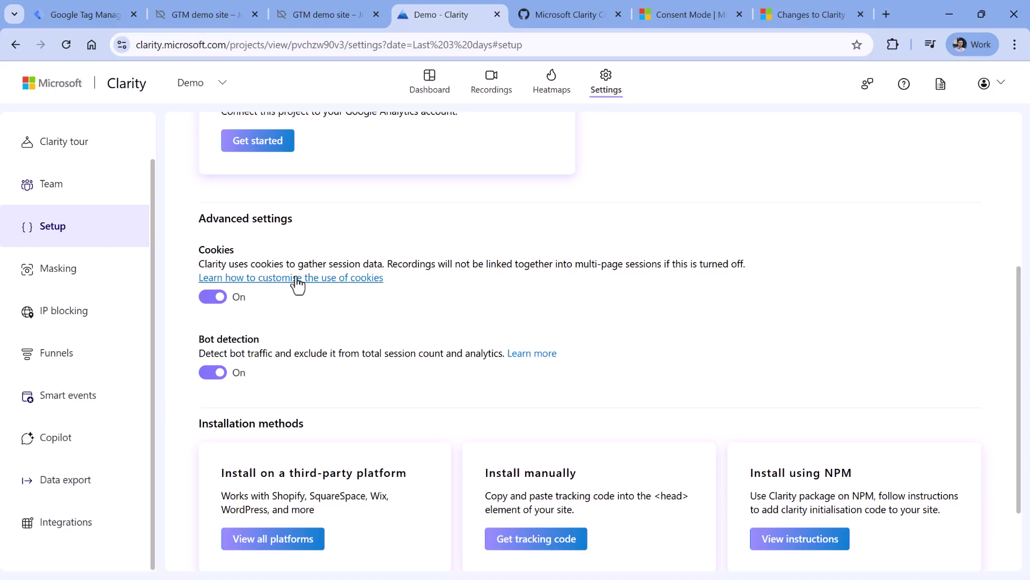
left_click(213, 297)
left_click(390, 326)
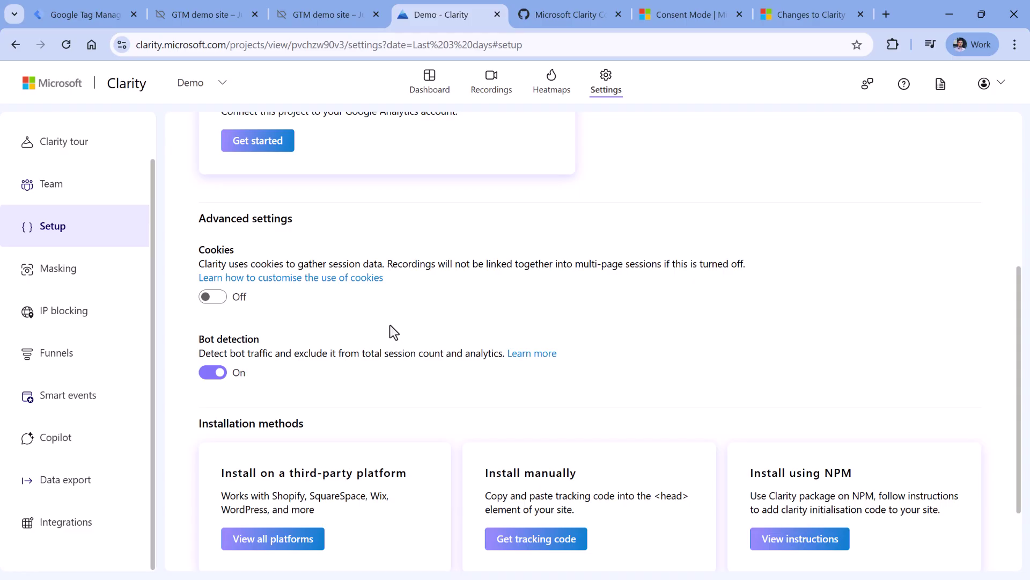
left_click(690, 15)
scroll(658, 333, "down", 12)
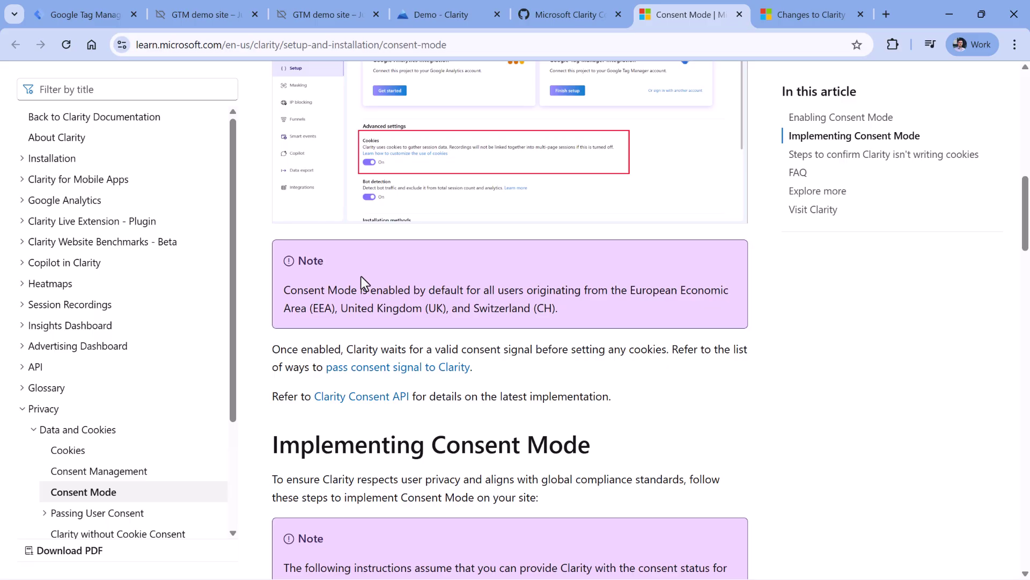
left_click_drag(284, 289, 572, 316)
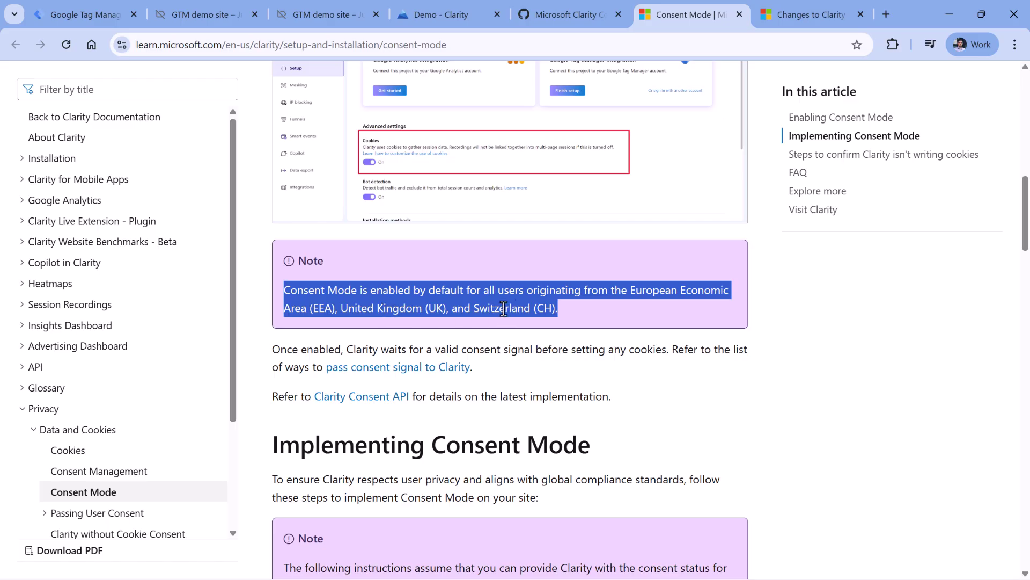
left_click(446, 12)
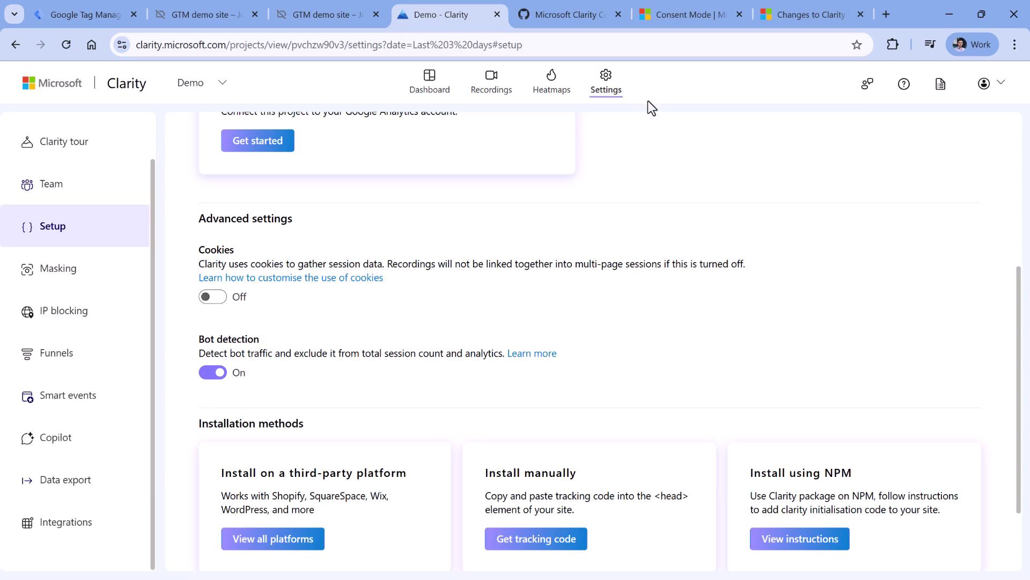
left_click(798, 15)
left_click(693, 16)
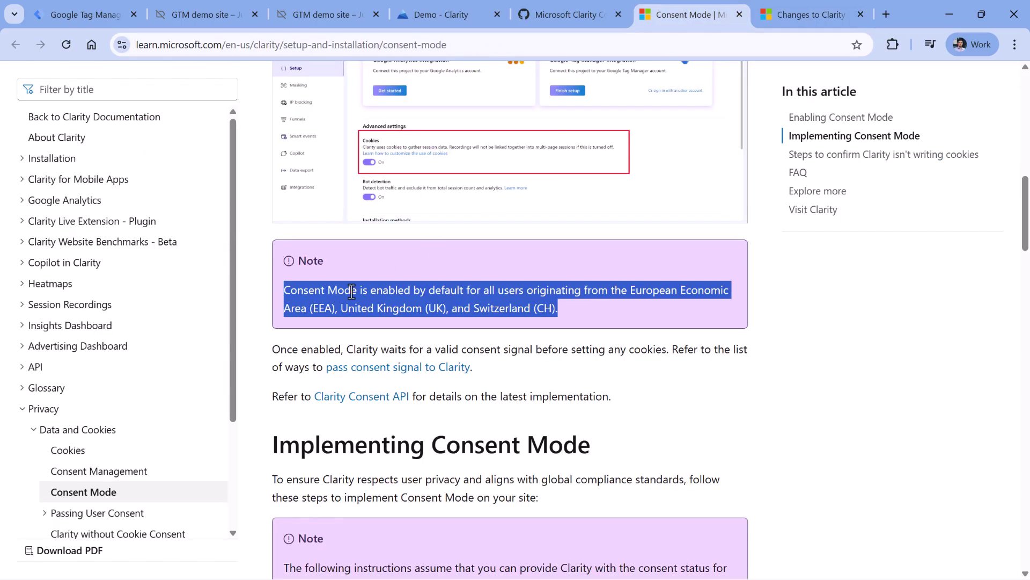
left_click(352, 292)
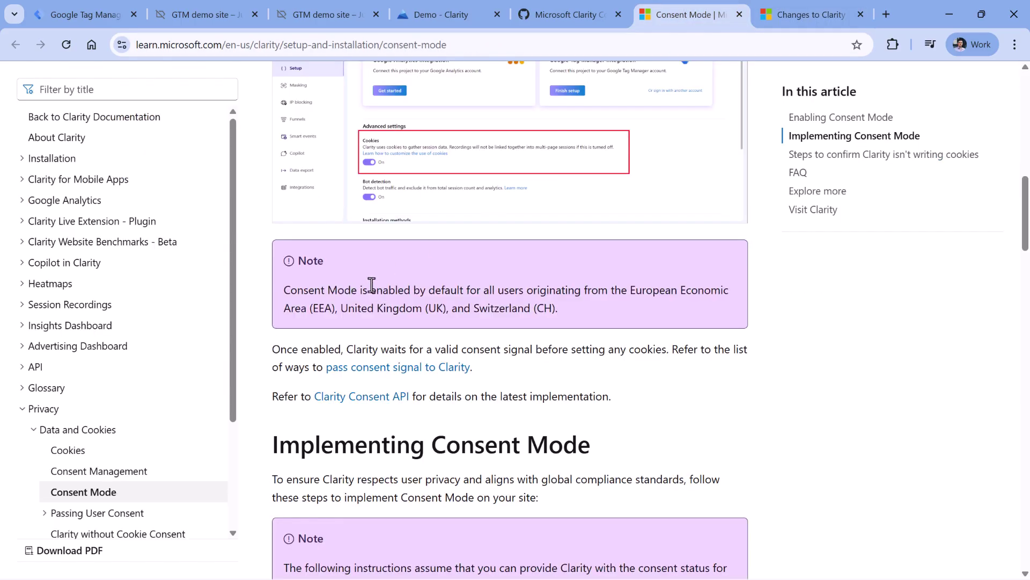
left_click(428, 16)
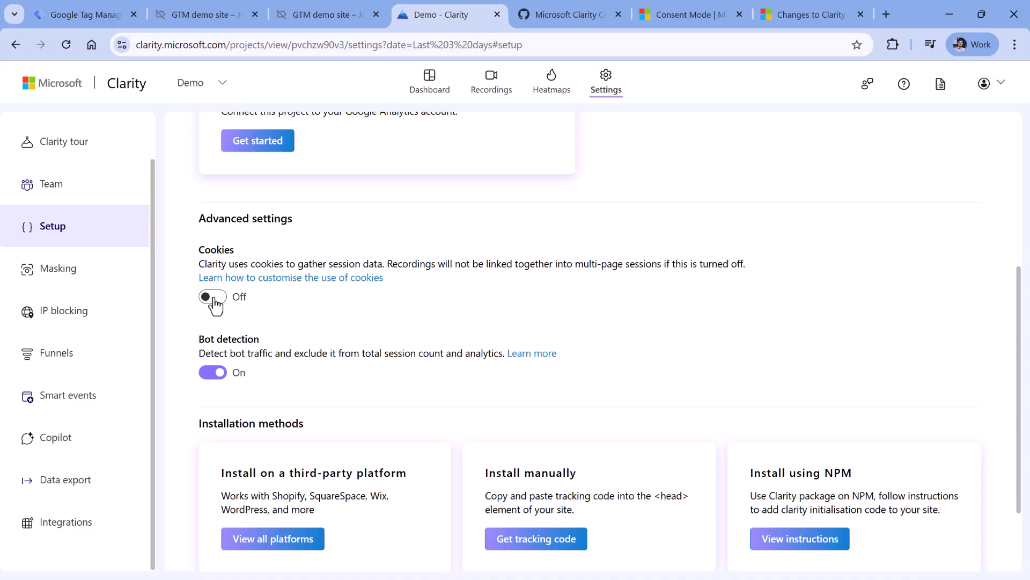
left_click(816, 17)
left_click(665, 22)
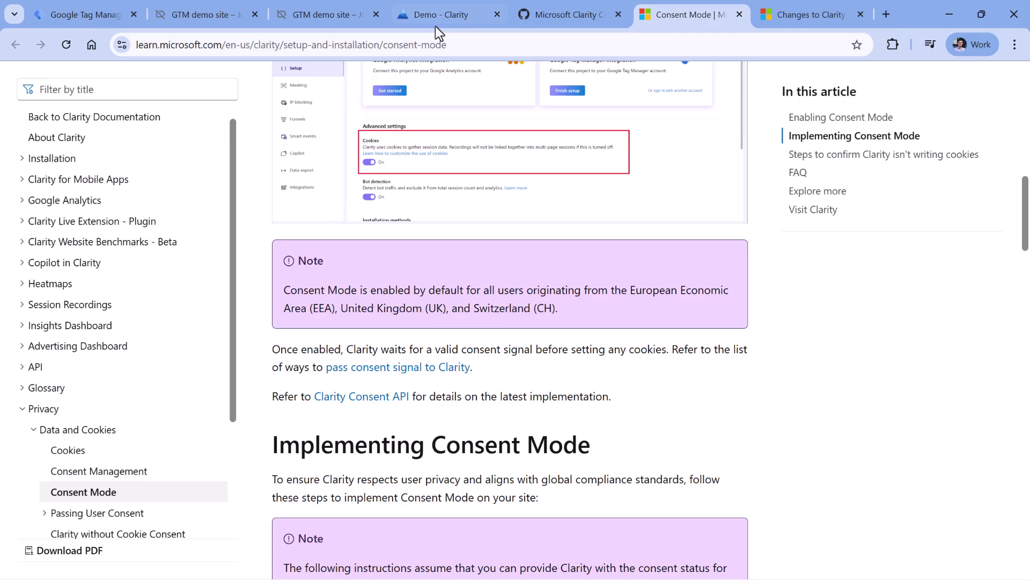
left_click(445, 16)
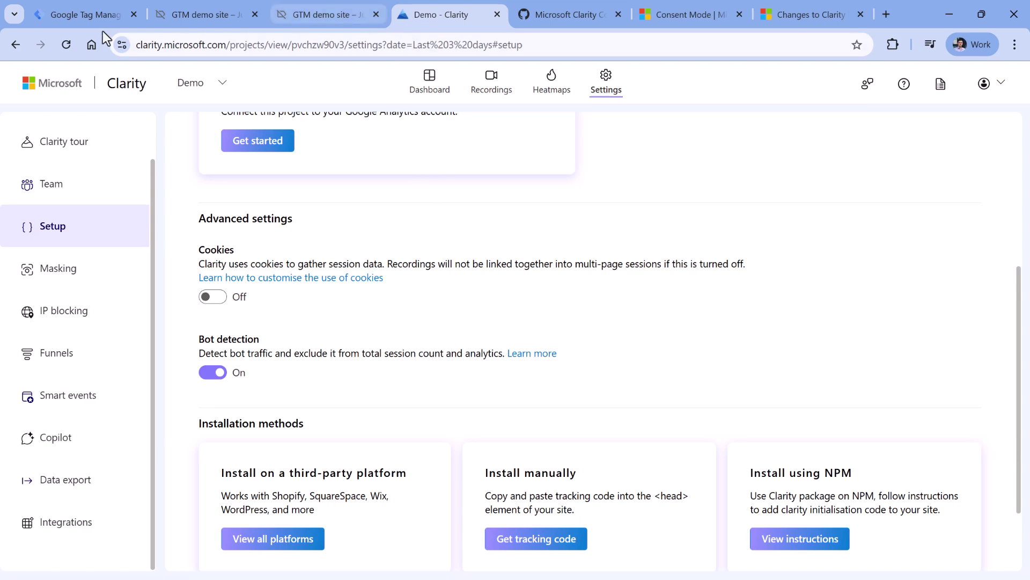
Start Tag Manager preview, connect Tag Assistant to gtmplayground.com, and return to the demo site
left_click(83, 16)
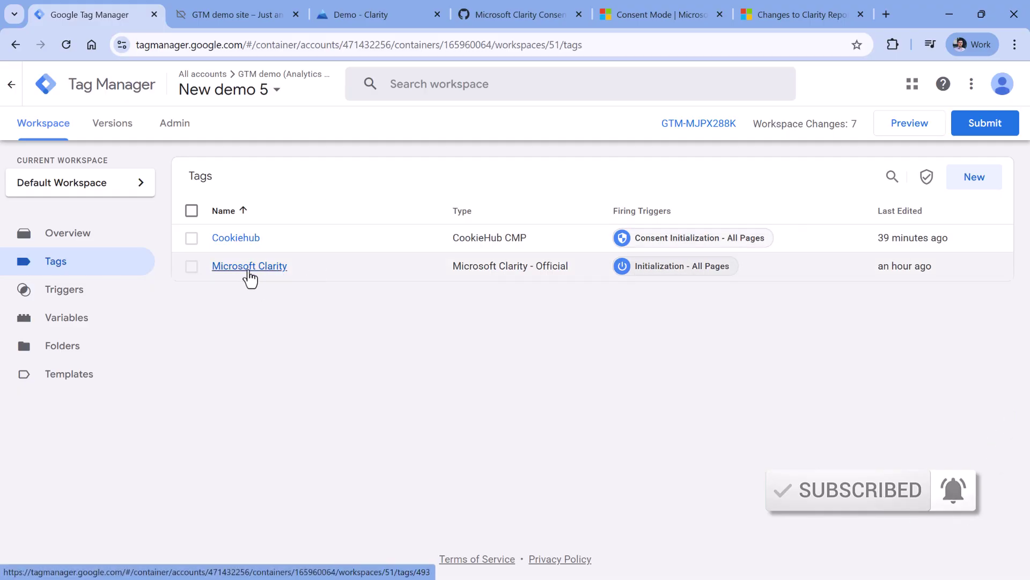
left_click(911, 131)
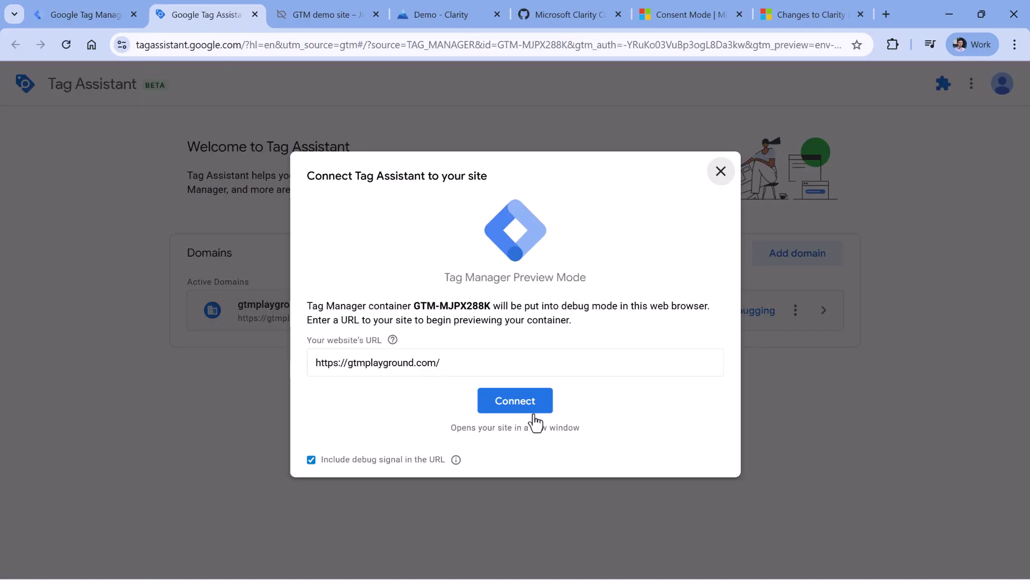
left_click(518, 407)
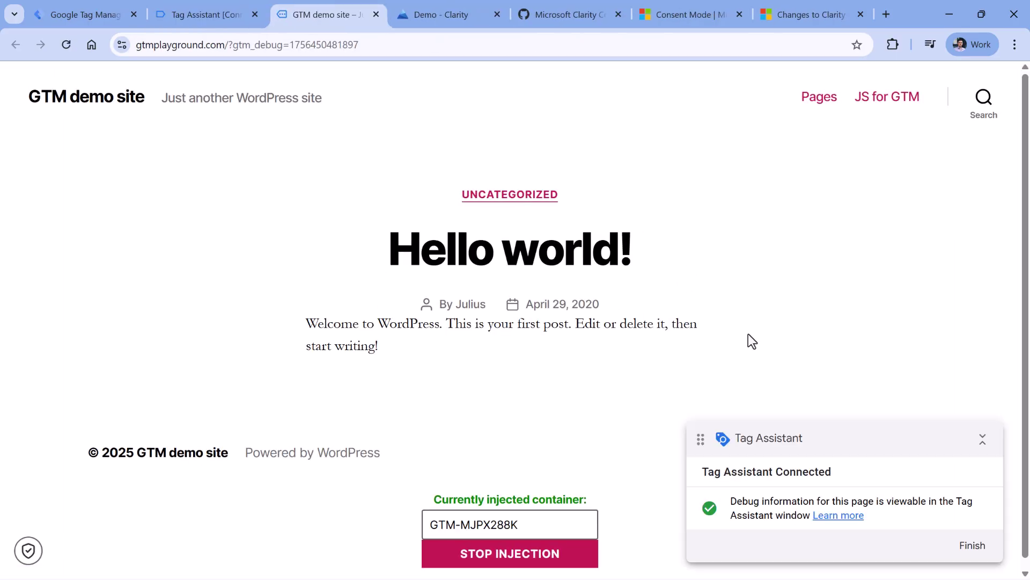
left_click(206, 16)
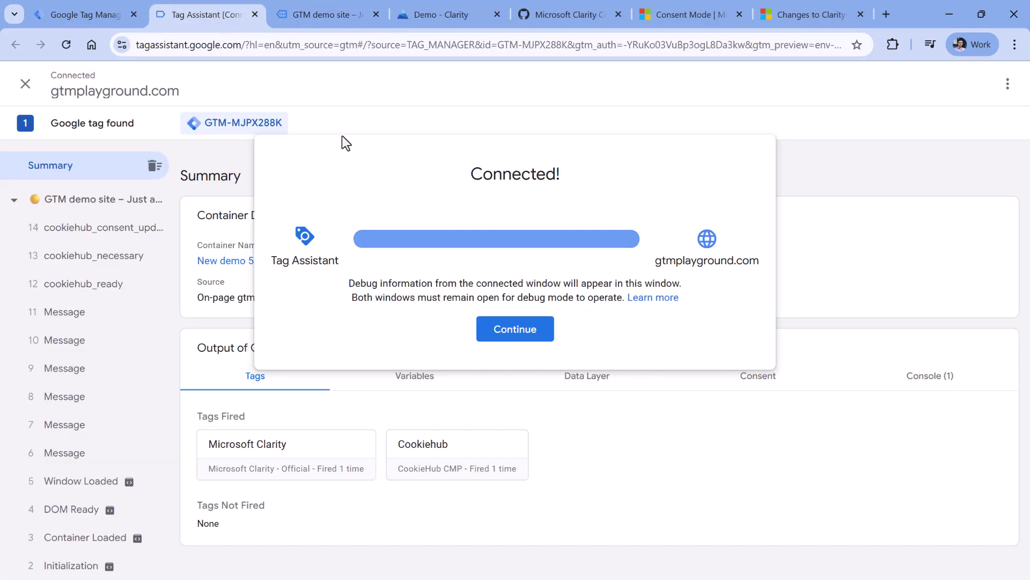
left_click(508, 333)
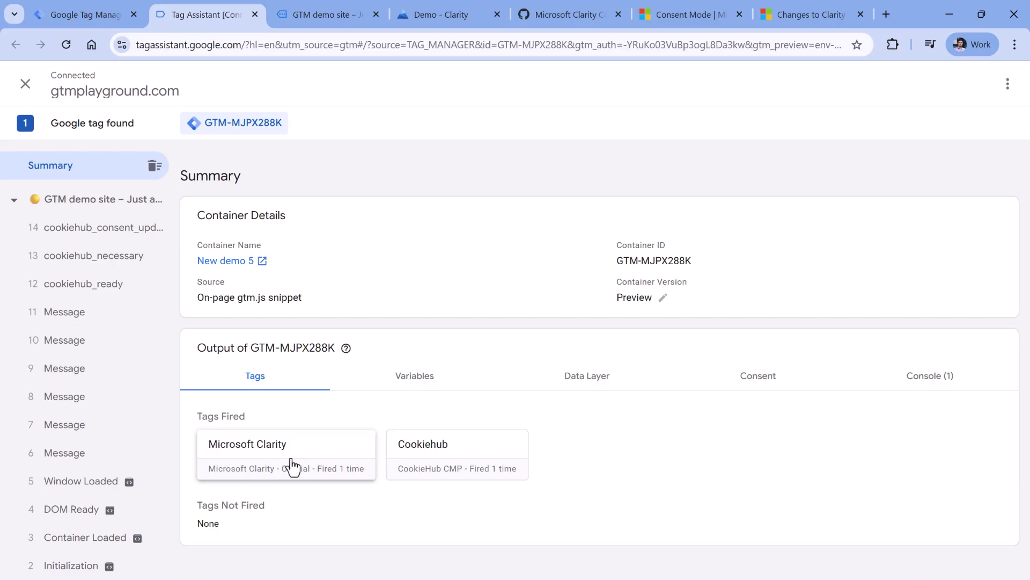
left_click(344, 15)
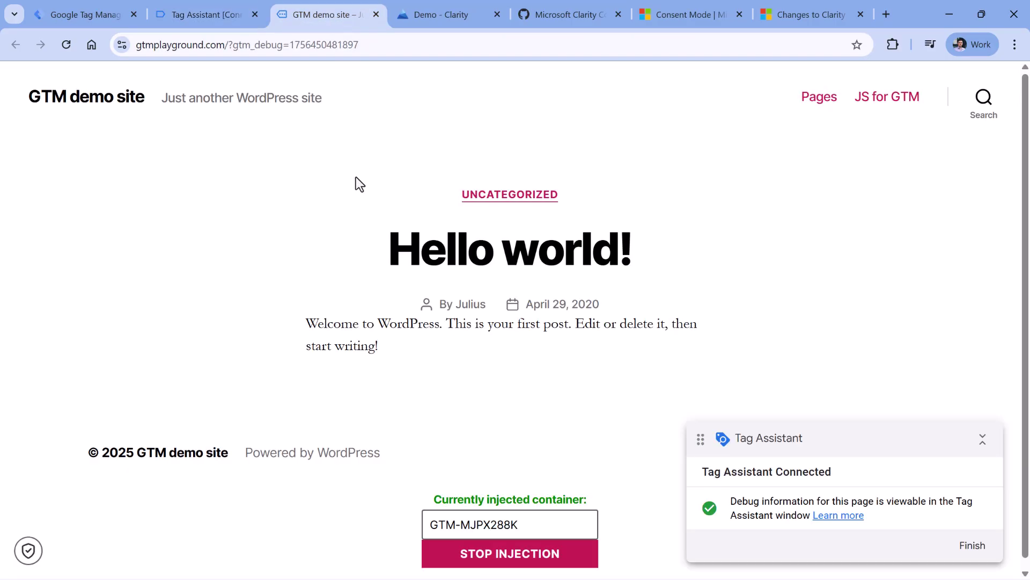
Filter the gtmplayground.com cookies in DevTools for _clck and _clsk, confirming neither is stored
key("F12")
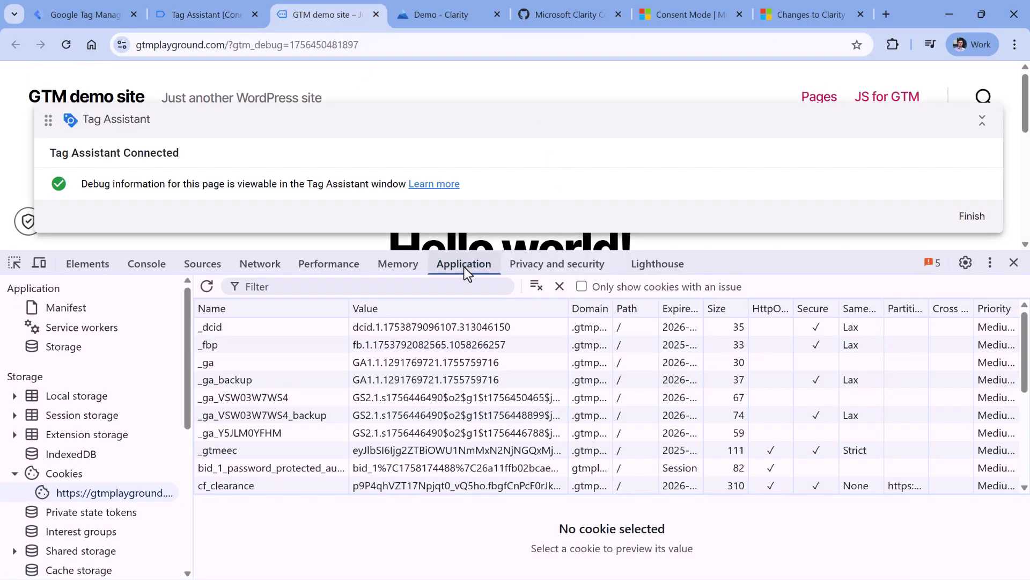
left_click(60, 475)
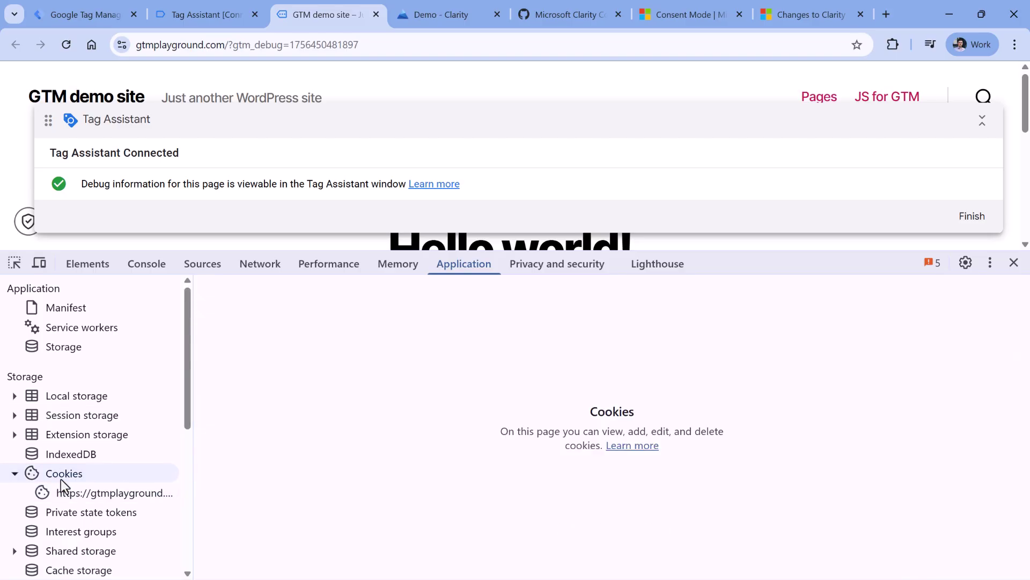
left_click(111, 497)
left_click(269, 287)
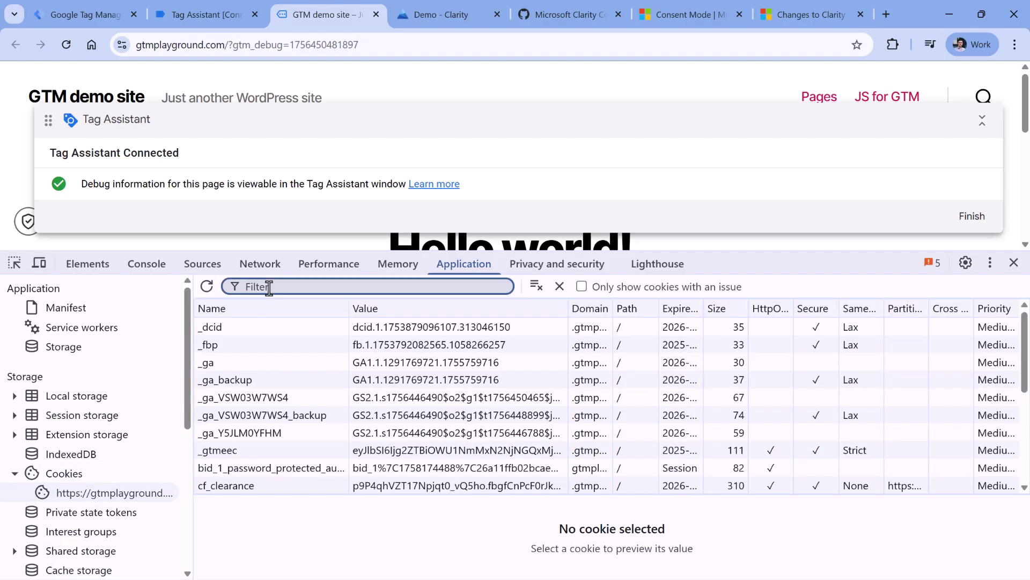
type("_")
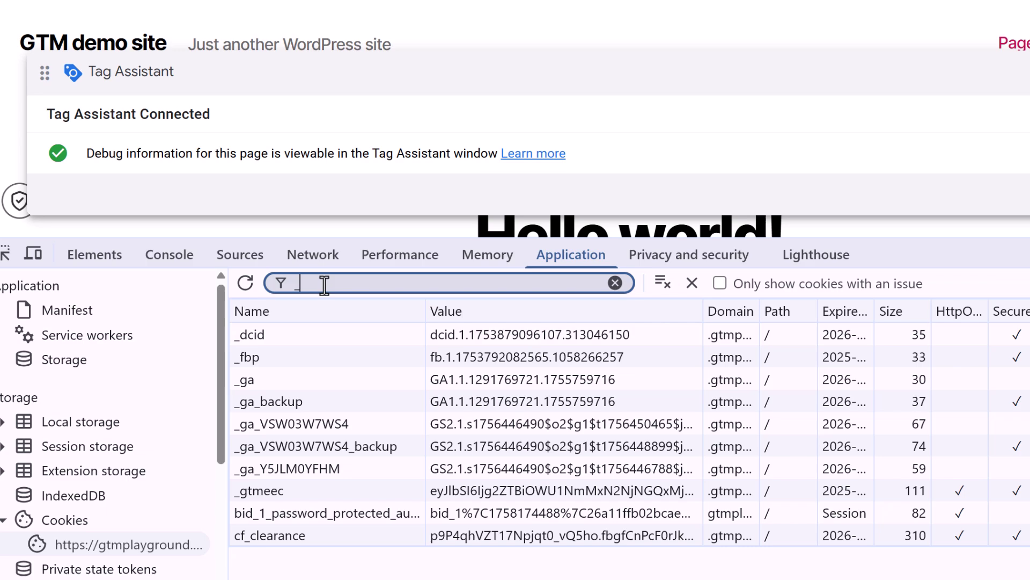
type("clck")
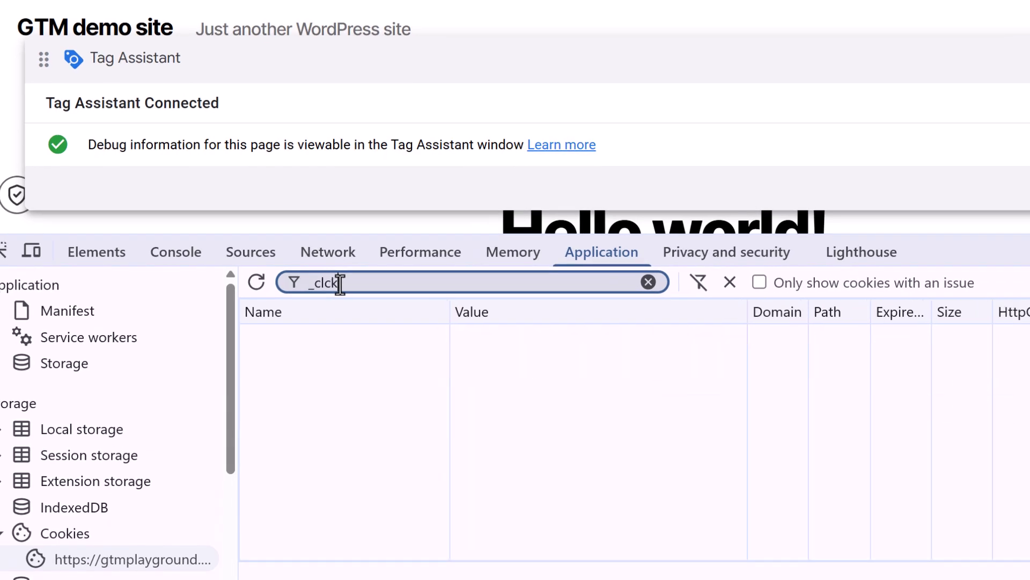
double_click(340, 283)
type("_clsk")
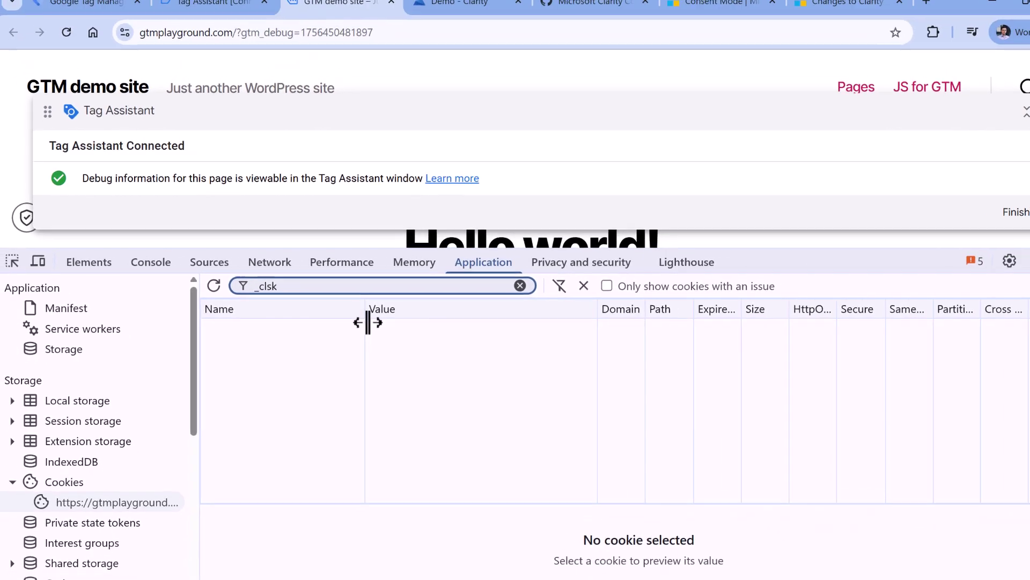
left_click(456, 3)
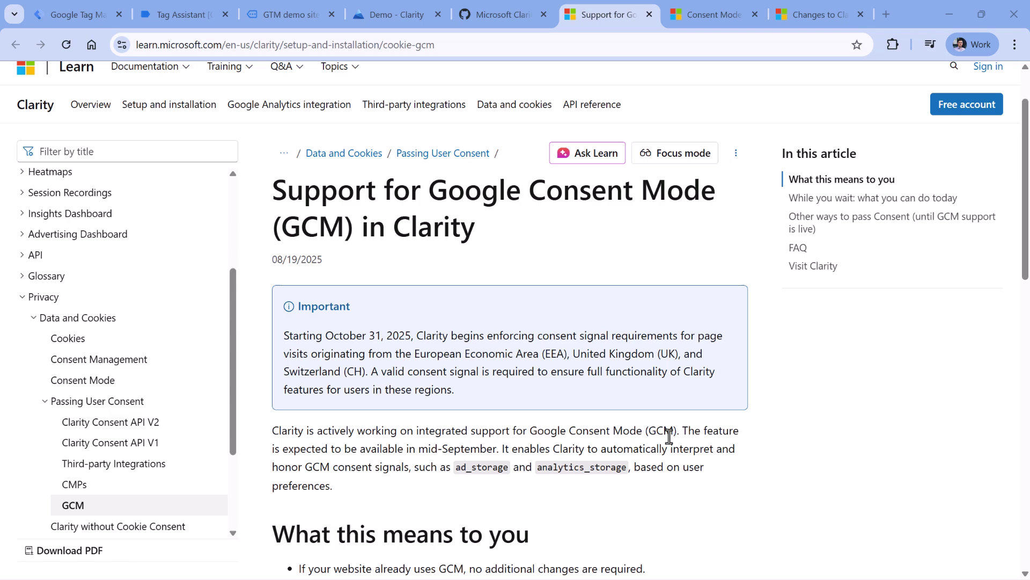
Highlight the sentence stating Google Consent Mode support arrives in mid-September
left_click_drag(680, 428, 497, 451)
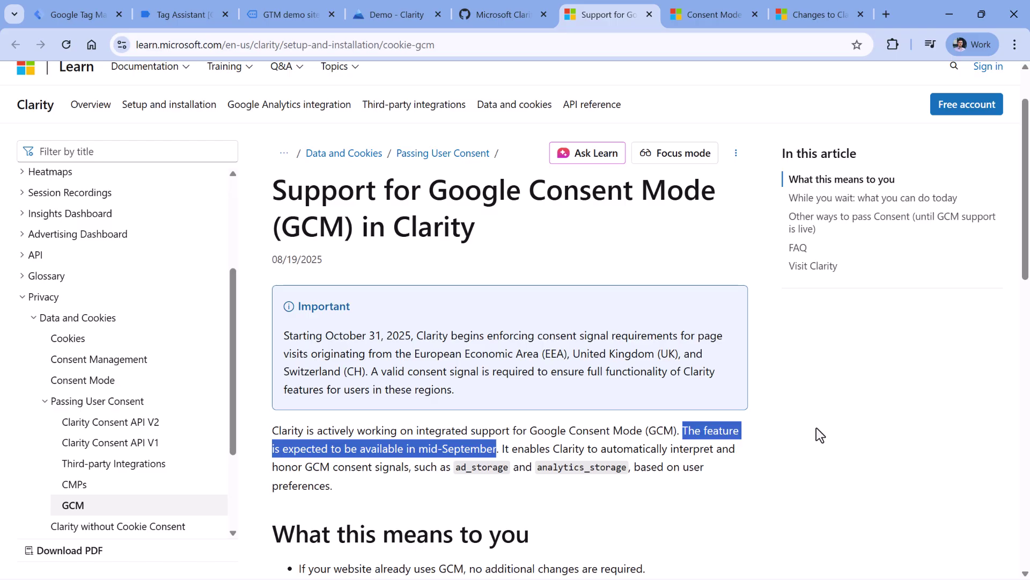
left_click(568, 283)
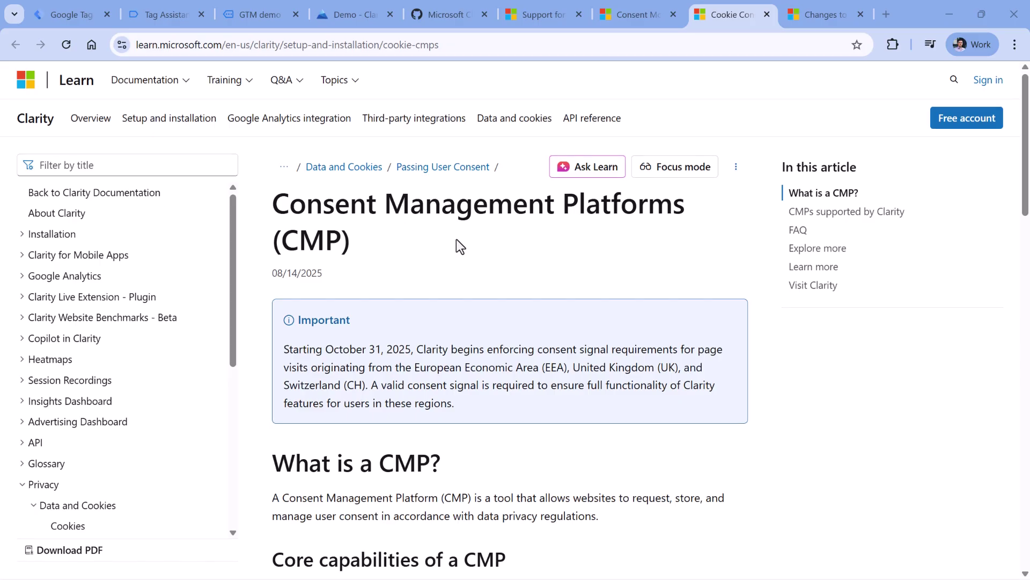
Read through the Consent Management Platforms article, noting the CookieYes support line
scroll(432, 250, "down", 5)
scroll(433, 251, "down", 9)
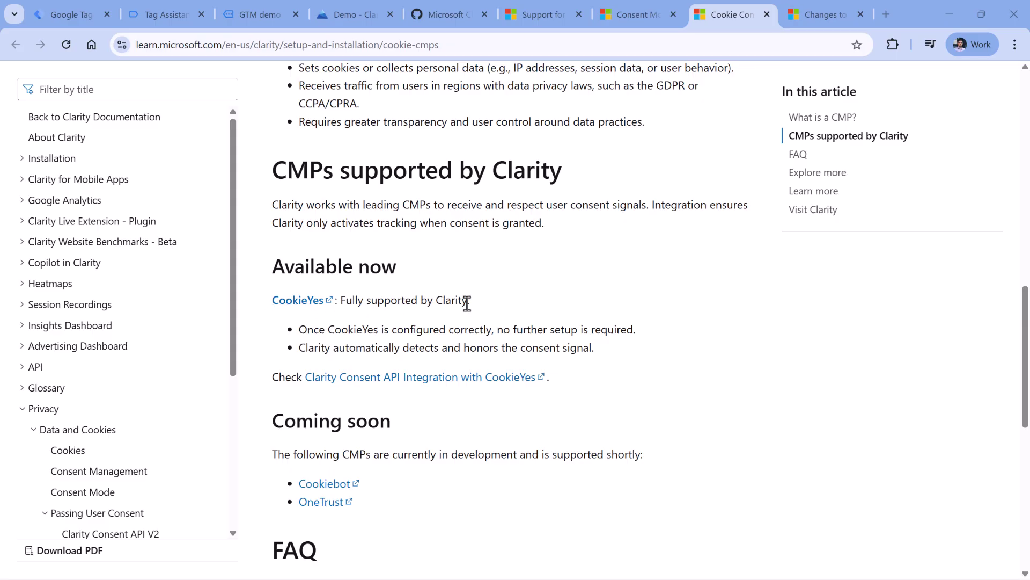
left_click_drag(470, 301, 272, 307)
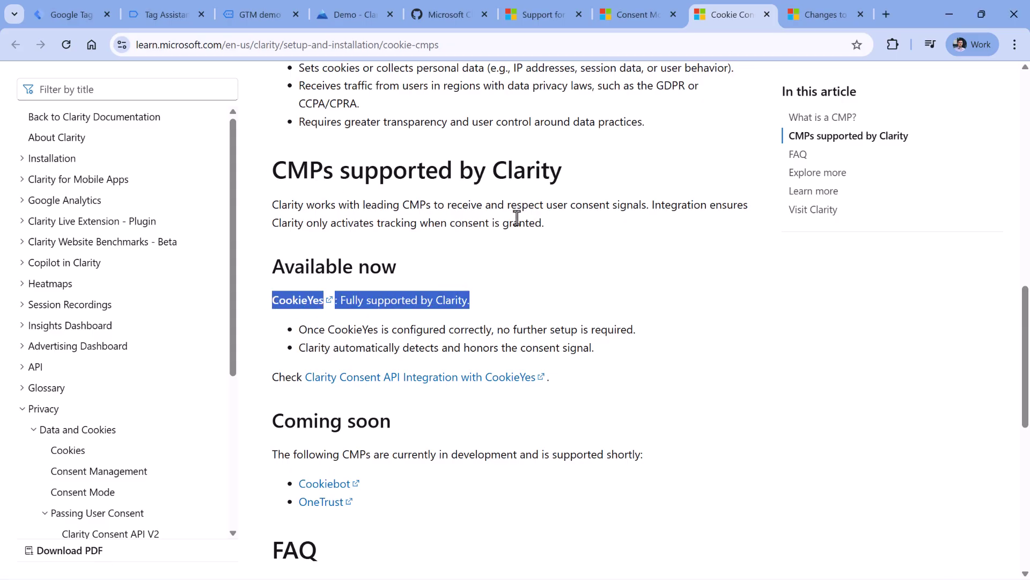
left_click(510, 274)
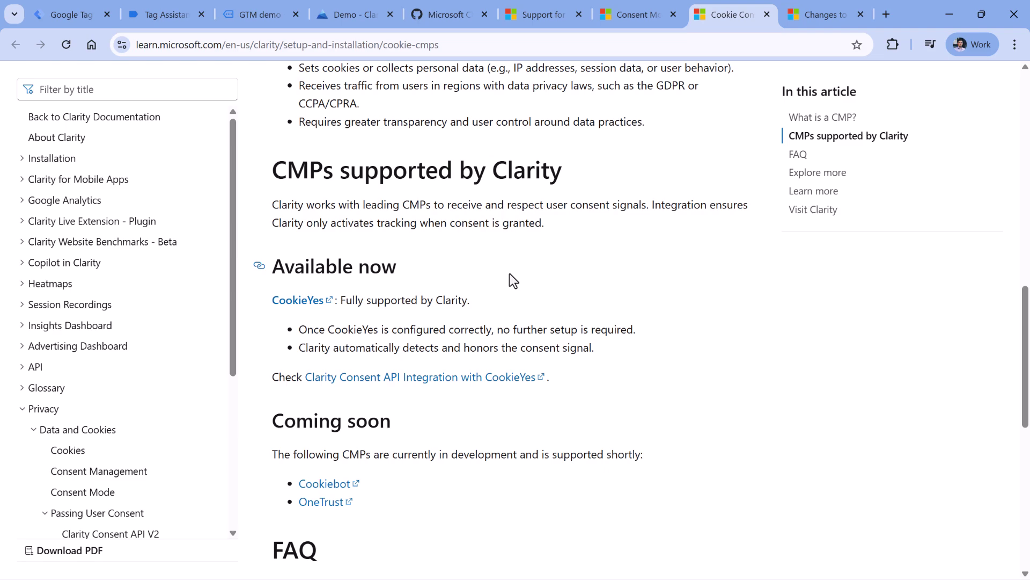
scroll(510, 273, "down", 3)
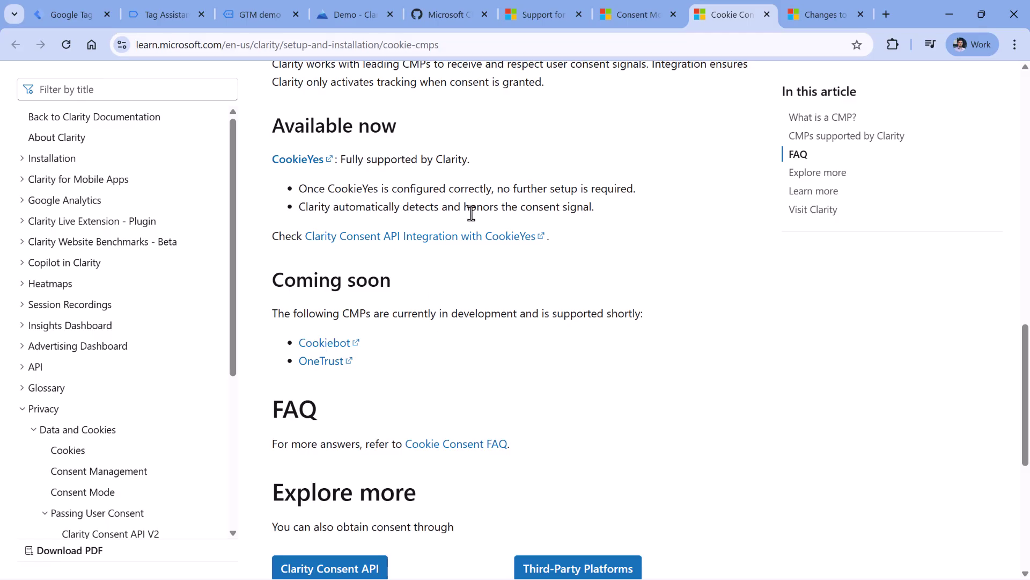
scroll(472, 213, "up", 15)
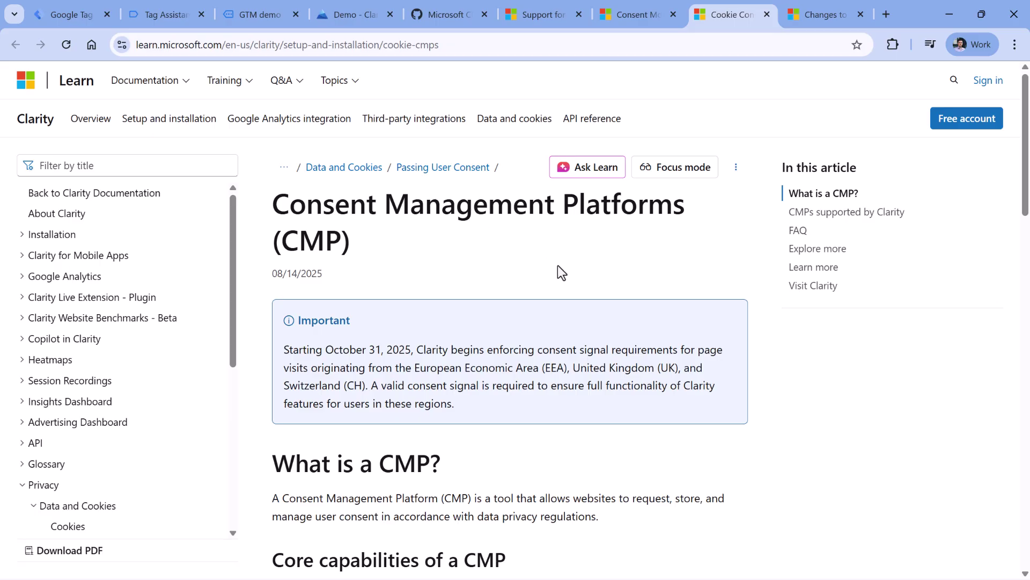
left_click_drag(275, 204, 358, 236)
left_click(359, 238)
scroll(462, 266, "down", 6)
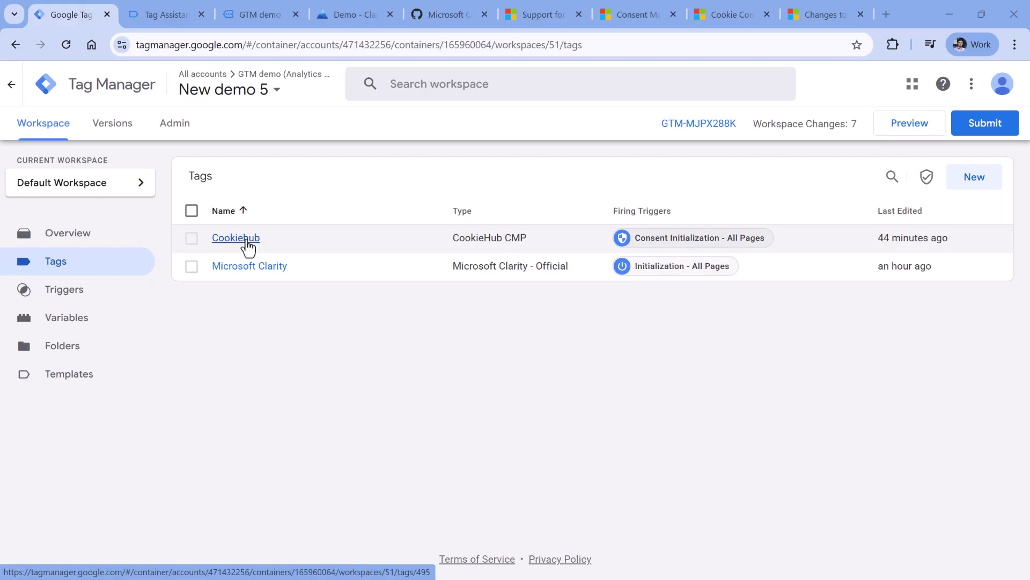
Start a container preview and select event 14 cookiehub_consent_update
left_click(909, 123)
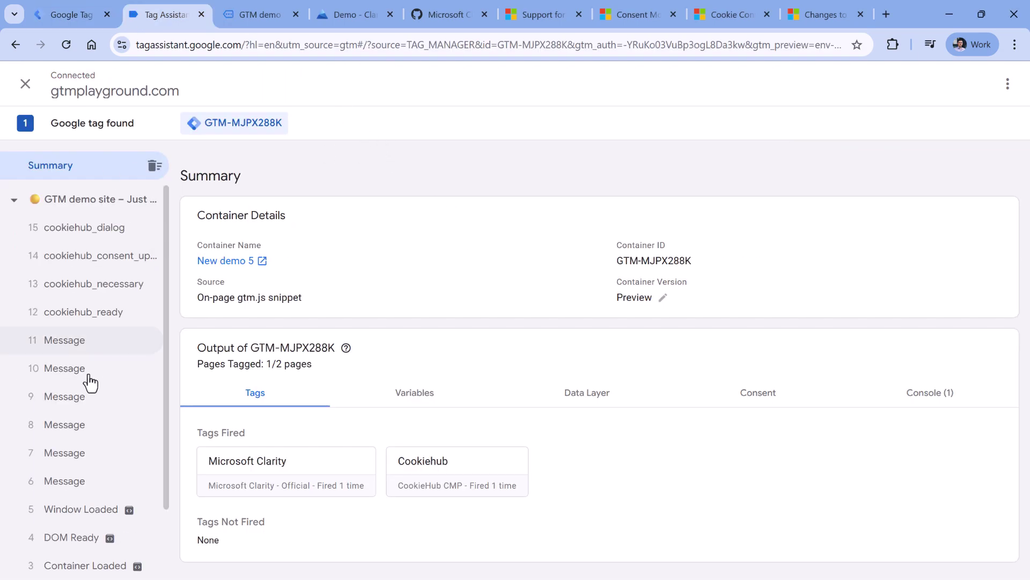
scroll(76, 242, "down", 2)
scroll(60, 325, "up", 2)
left_click(80, 256)
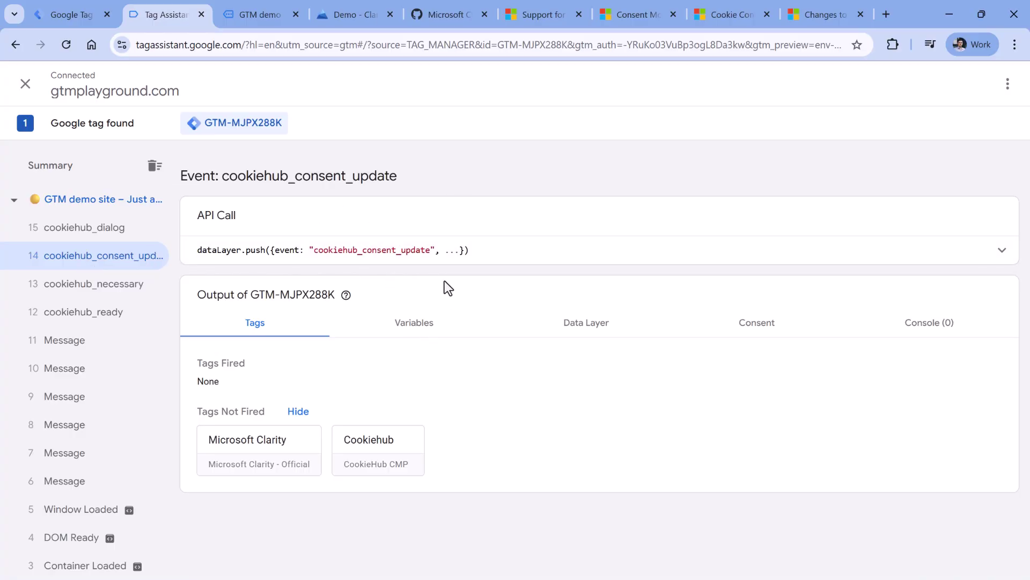
Check the event's Data Layer, where analytics and marketing consent are false
left_click(424, 329)
left_click(585, 328)
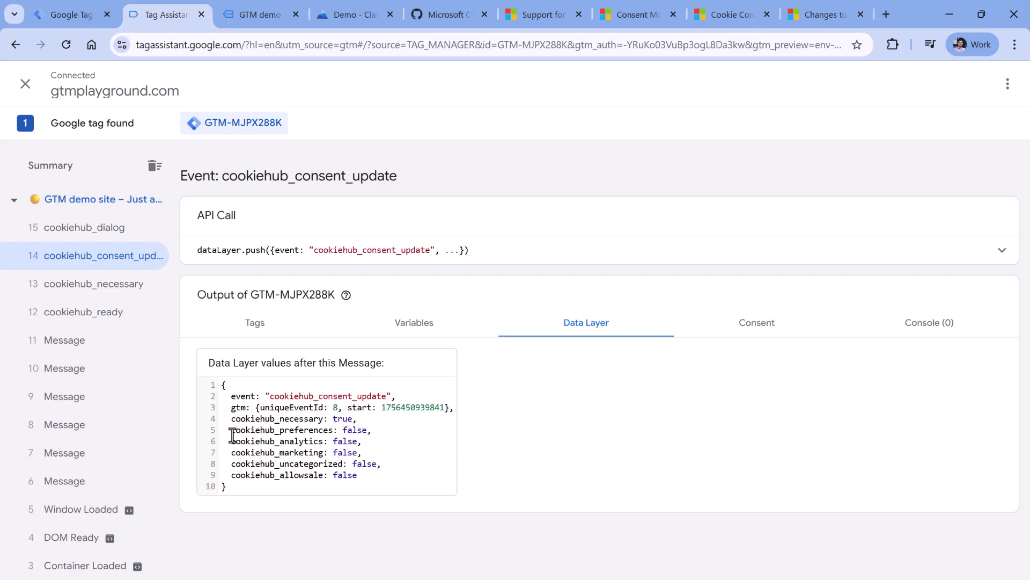
left_click_drag(231, 430, 356, 476)
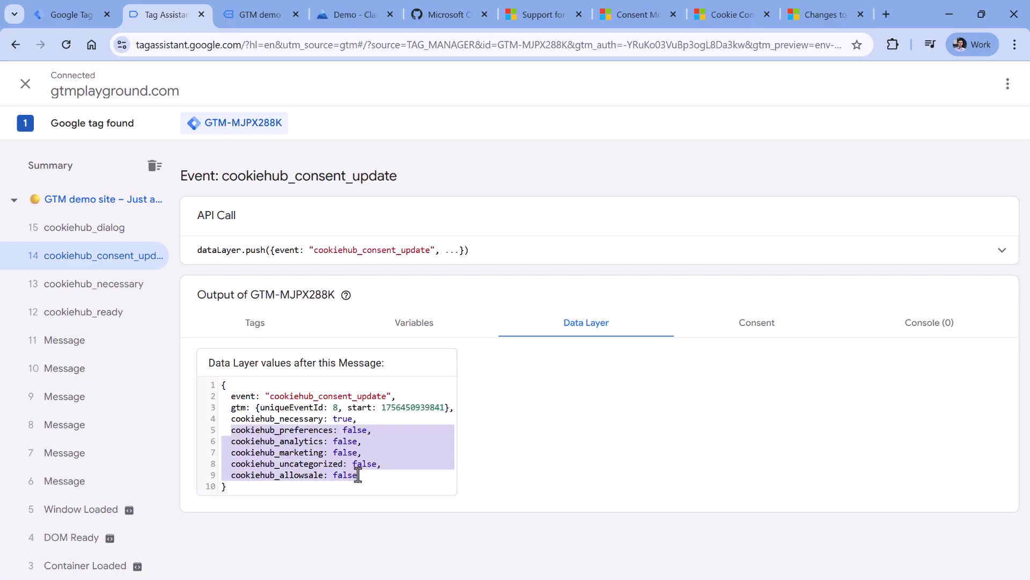
double_click(344, 441)
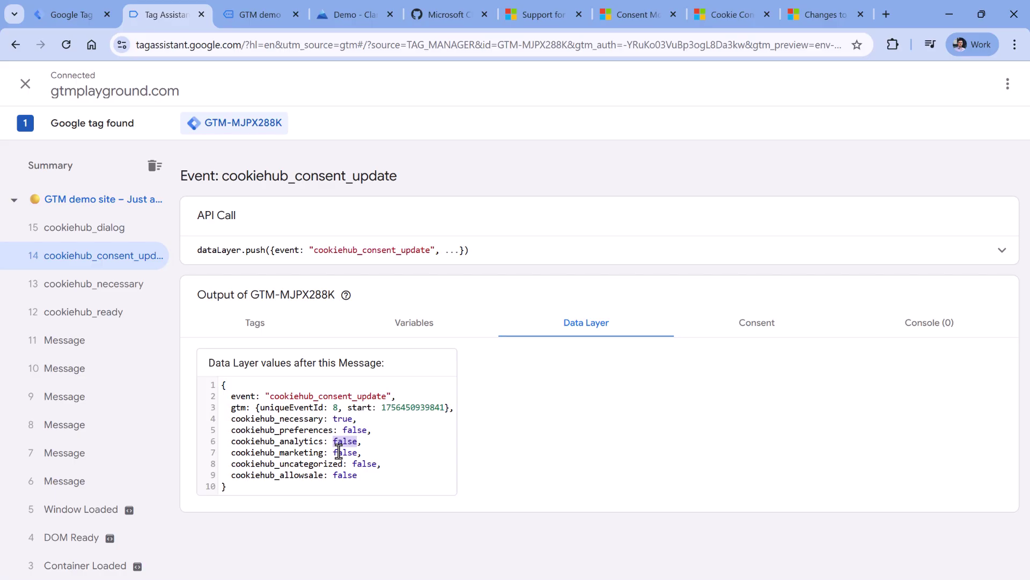
double_click(344, 452)
Make room for the demo site's cookie banner and choose ALLOW ALL COOKIES
left_click(262, 14)
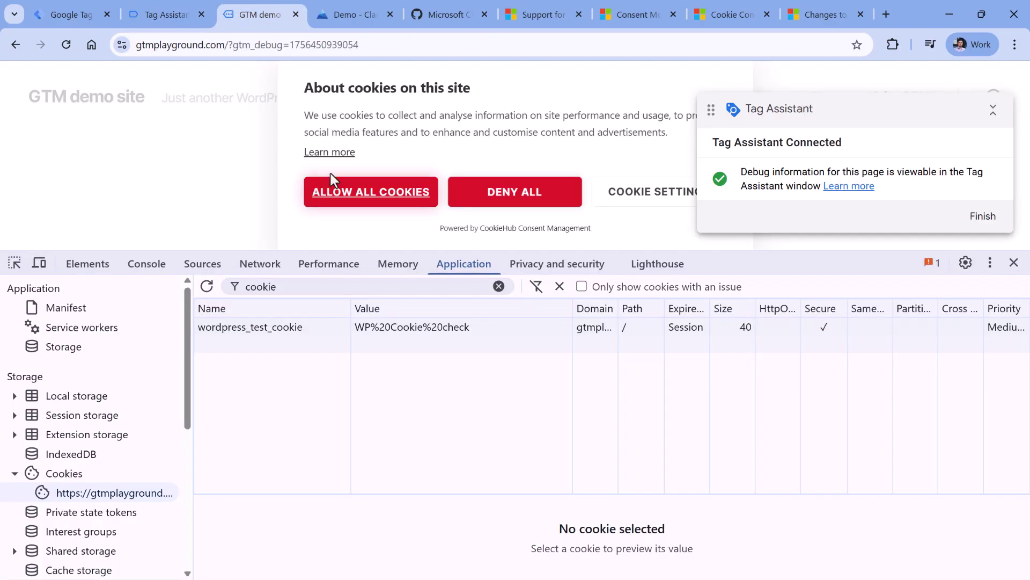
left_click_drag(778, 258, 791, 359)
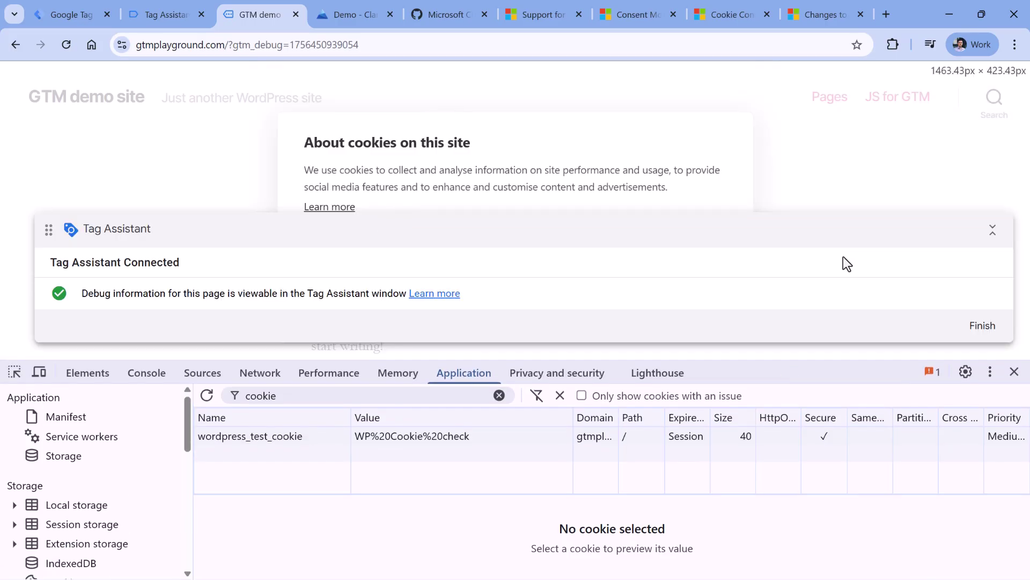
left_click(992, 229)
left_click_drag(589, 223, 600, 92)
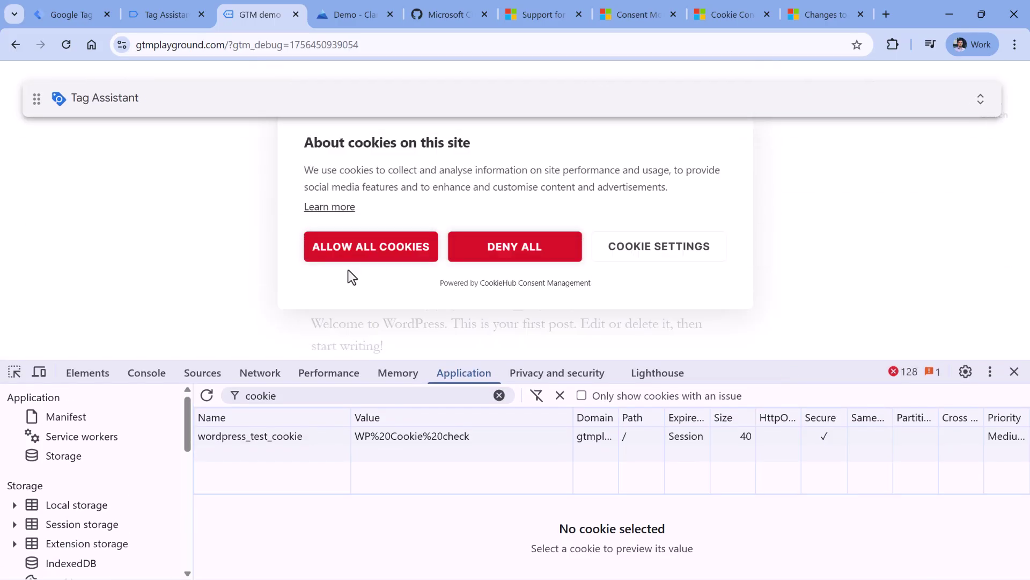
left_click(375, 252)
Compare event 28's granted consent values with event 14's denied values in the Data Layer
left_click(161, 14)
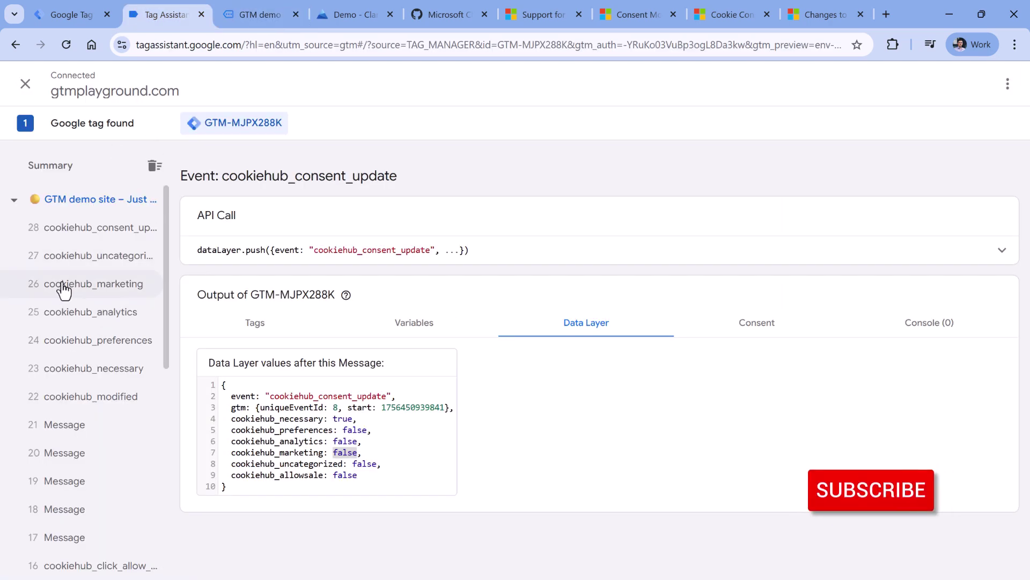
left_click(91, 232)
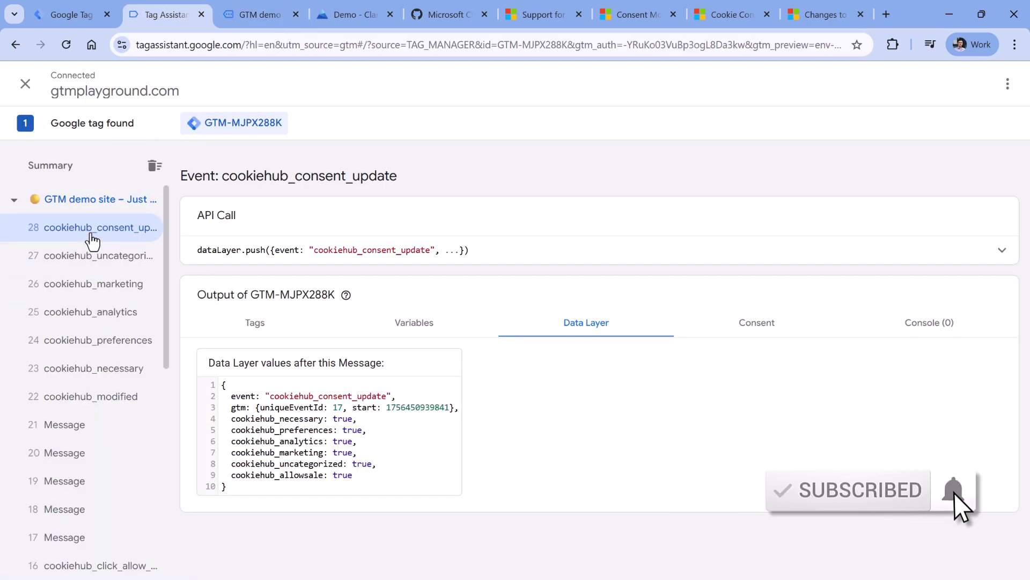
left_click_drag(231, 418, 350, 470)
left_click(353, 472)
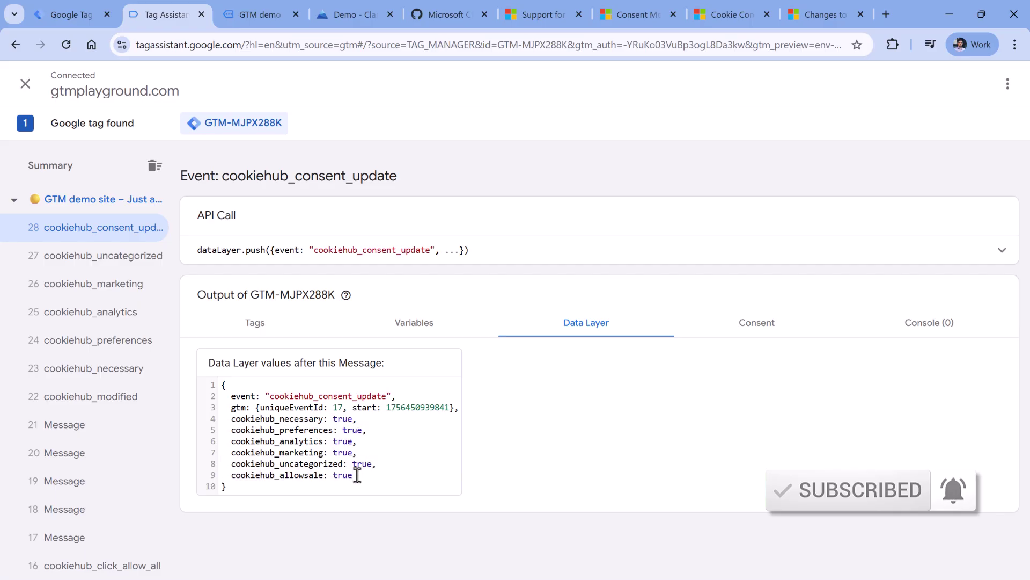
mouse_move(232, 430)
left_mouse_down()
mouse_move(355, 447)
mouse_move(355, 477)
mouse_move(232, 454)
mouse_move(226, 429)
left_mouse_up()
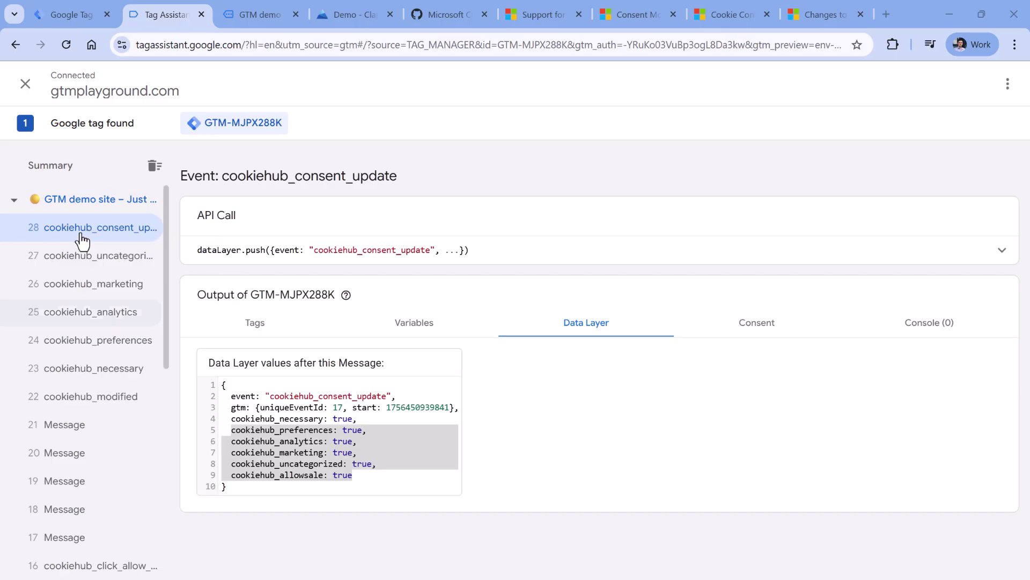
scroll(74, 310, "down", 1)
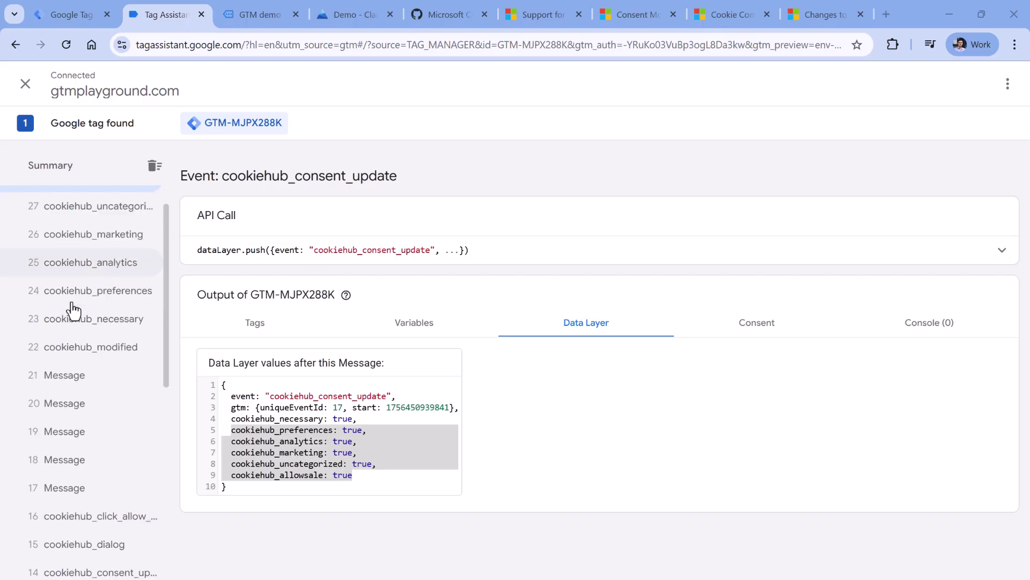
scroll(74, 301, "down", 5)
left_click(100, 344)
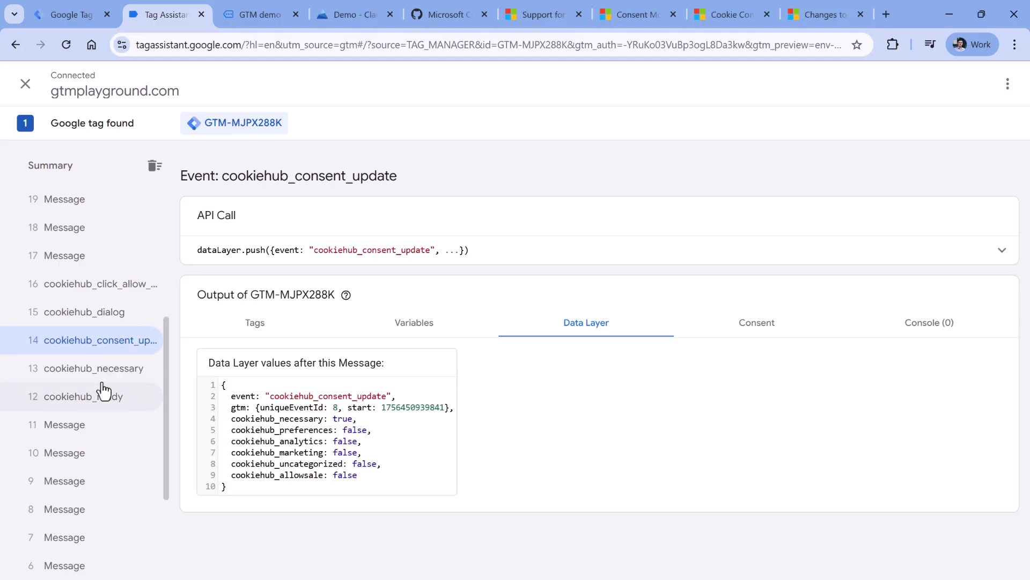
scroll(104, 376, "up", 5)
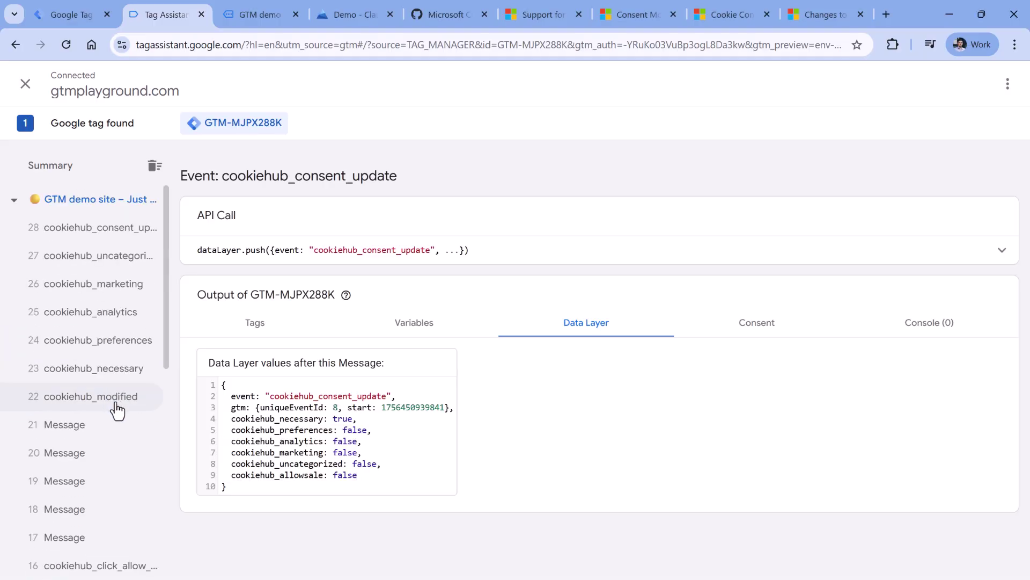
left_click(69, 235)
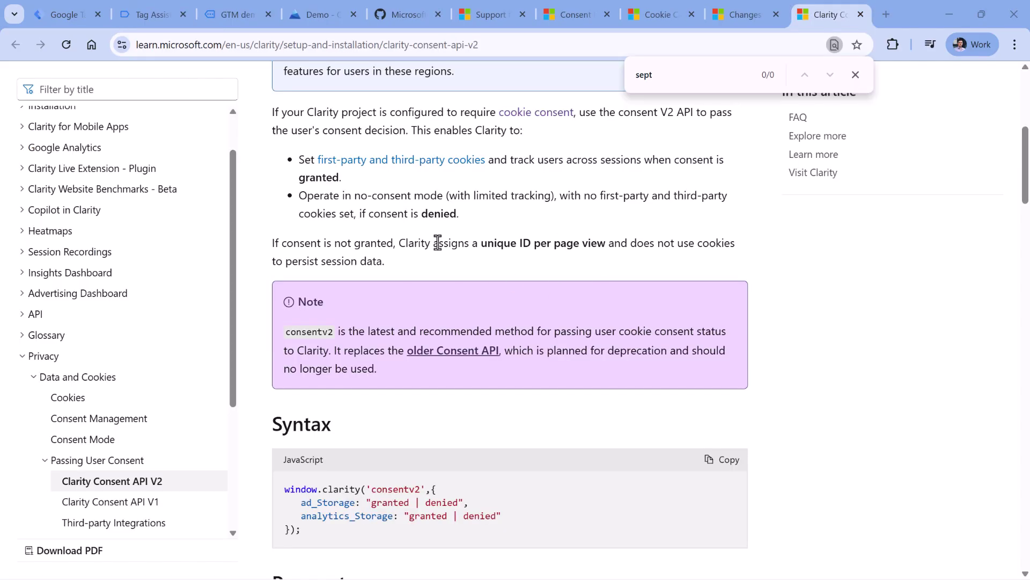
Review the Consent API V2 code, highlighting the ad_Storage and analytics_Storage parameters
scroll(466, 236, "down", 3)
left_click(856, 75)
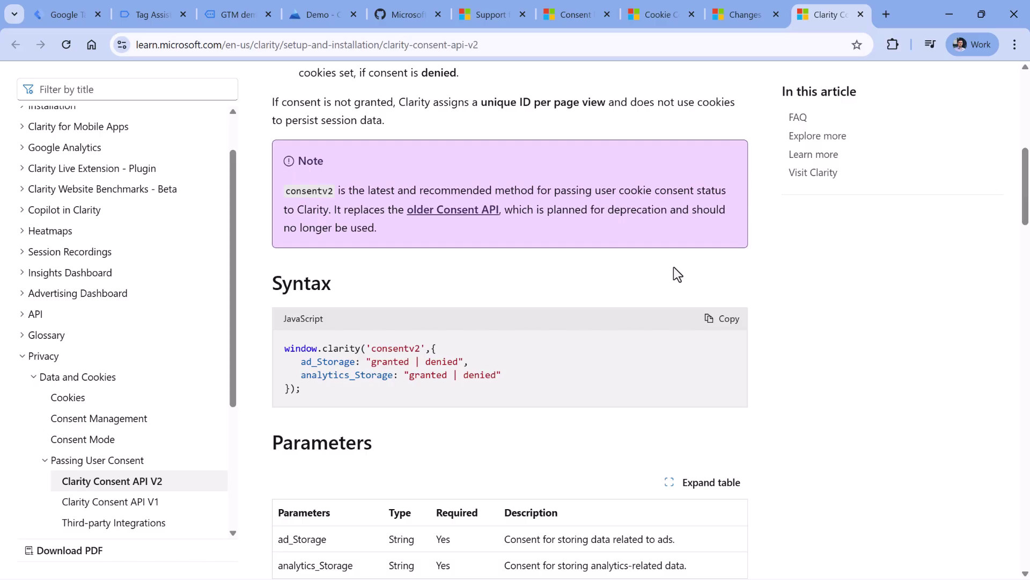
scroll(643, 274, "down", 3)
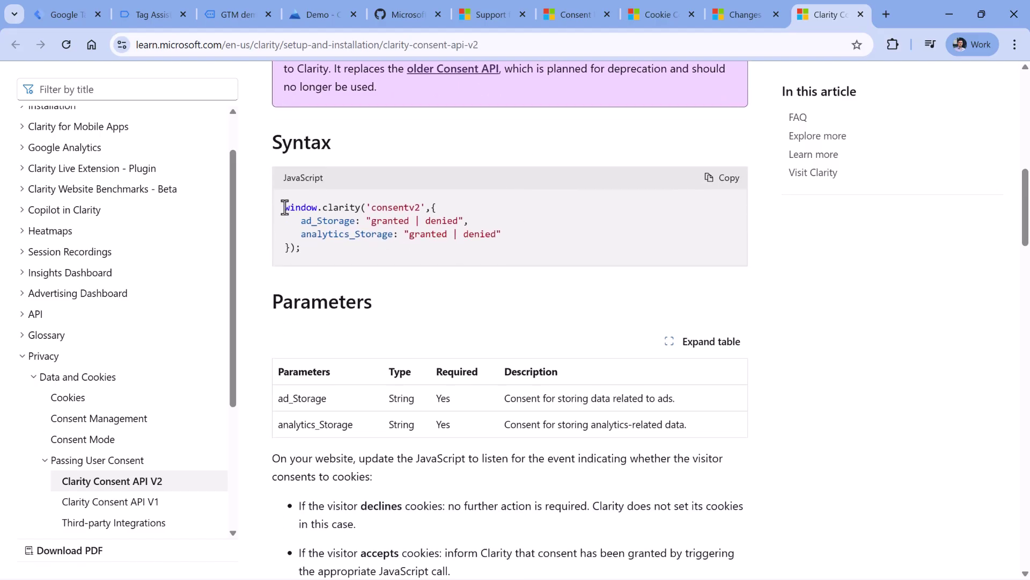
left_click_drag(285, 207, 301, 246)
left_click(306, 249)
scroll(371, 242, "up", 2)
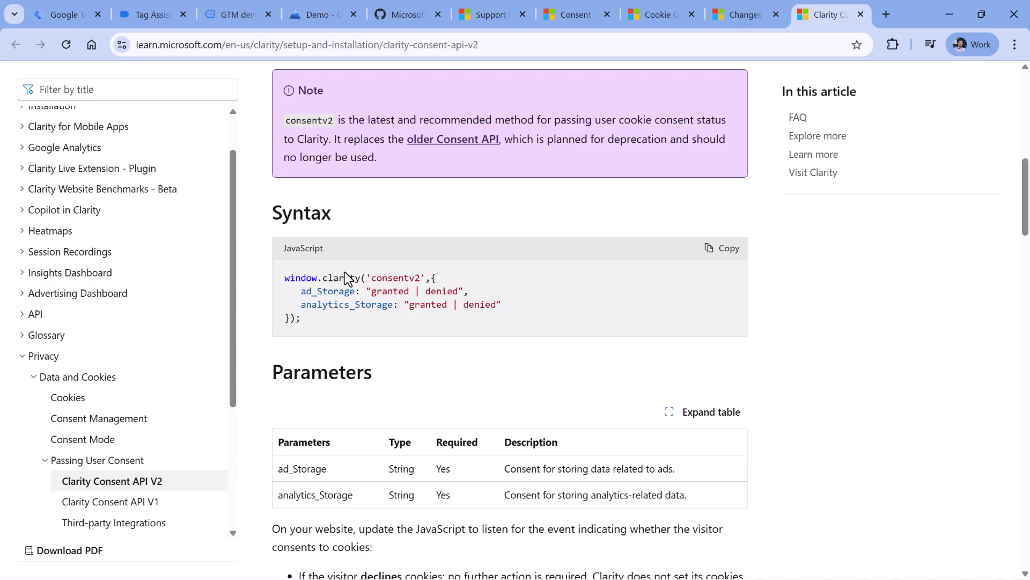
double_click(328, 290)
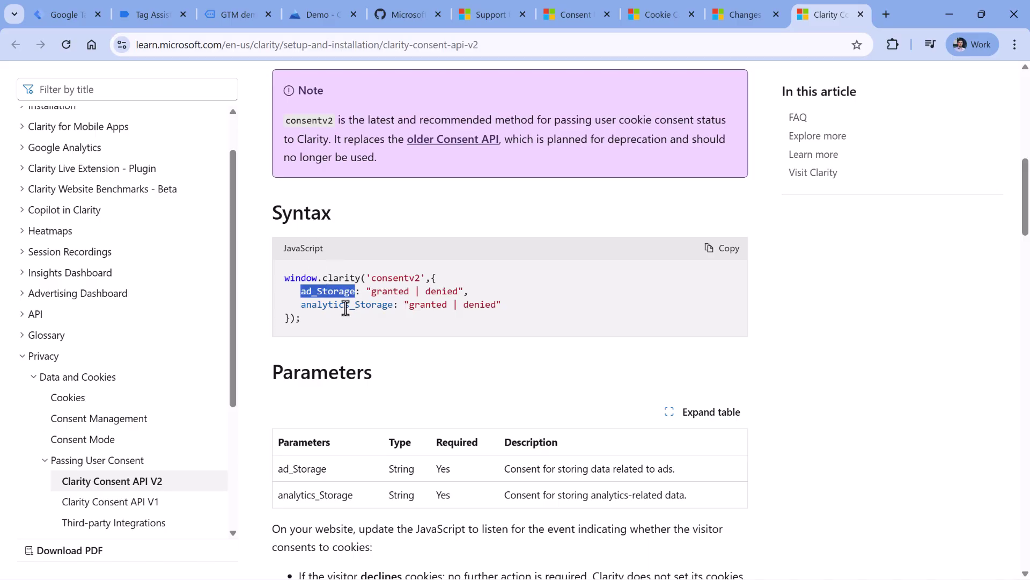
double_click(345, 305)
left_click(350, 328)
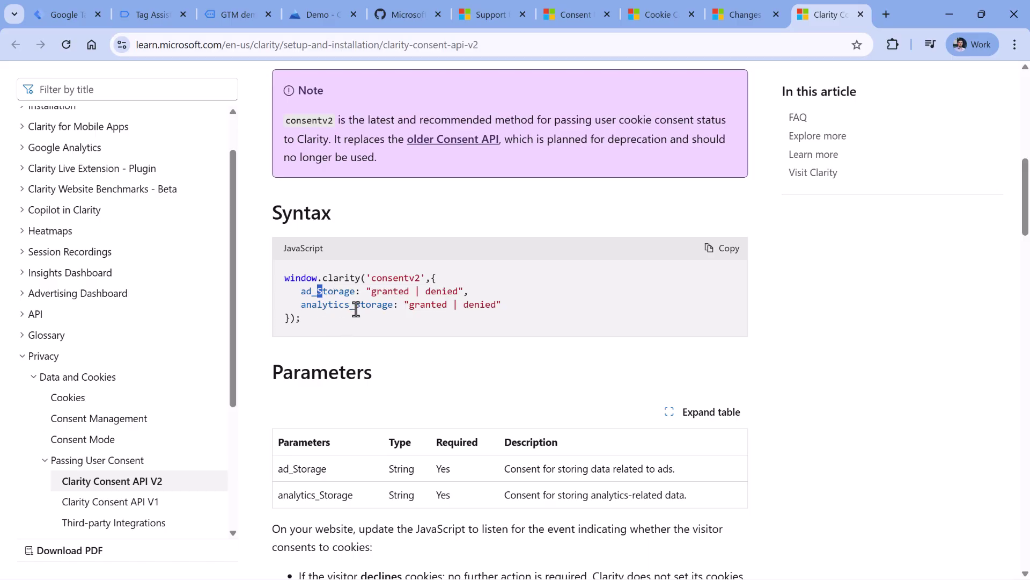
scroll(392, 347, "down", 9)
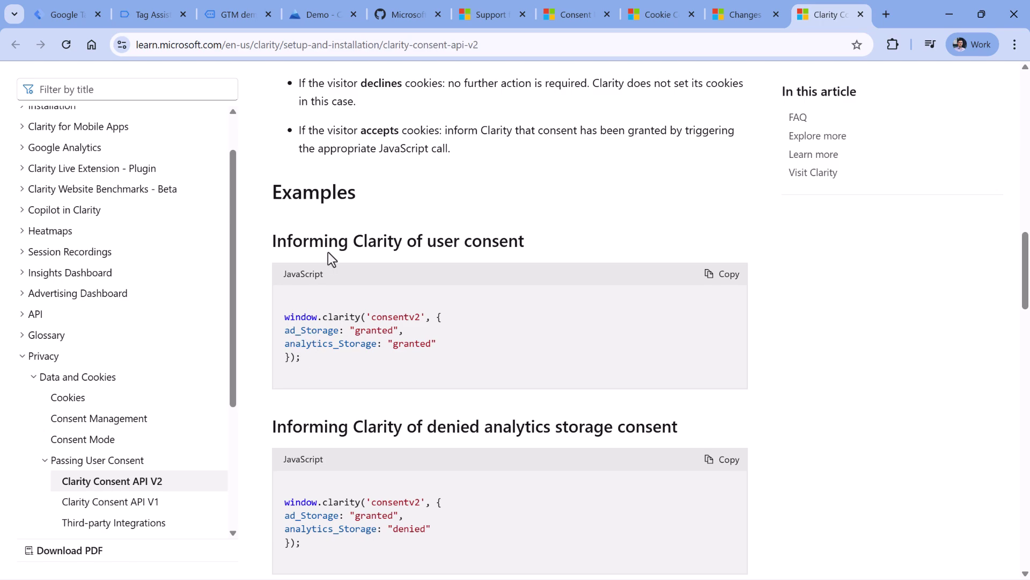
Select the granted consentv2 example, comparing it against the Consent API V1 call
left_click_drag(302, 373, 285, 316)
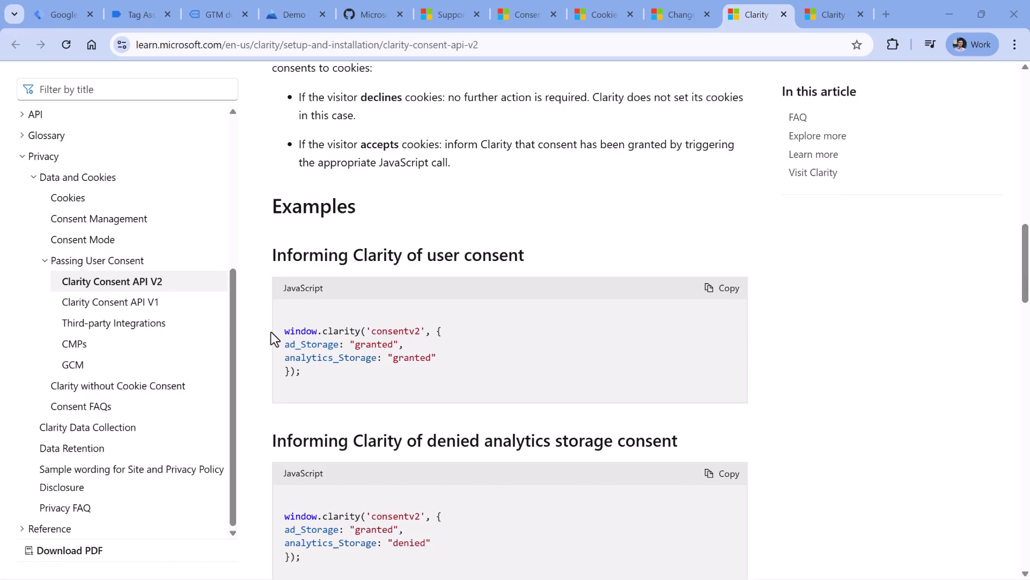
left_click_drag(300, 372, 284, 324)
left_click(833, 15)
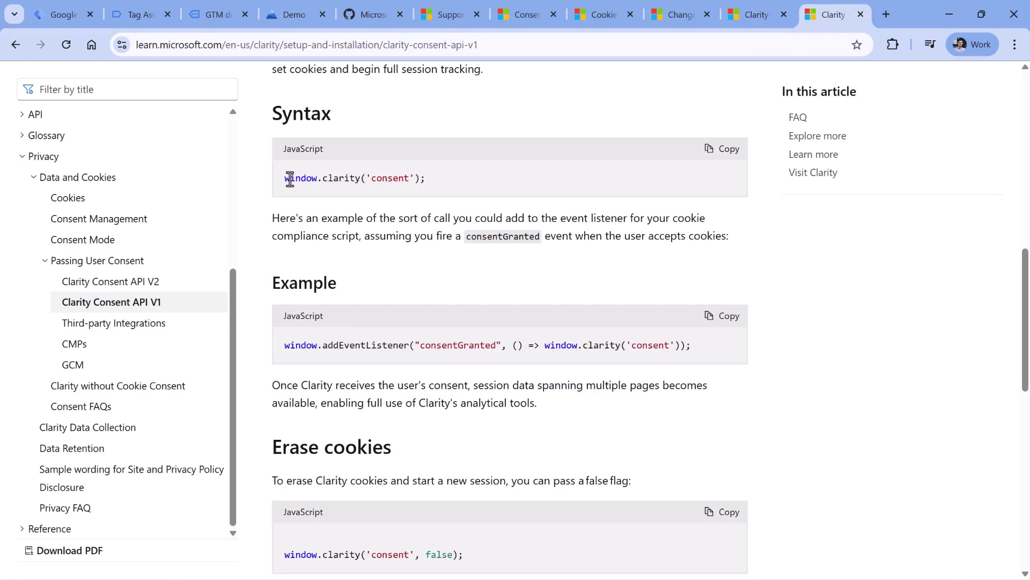
left_click_drag(285, 178, 431, 183)
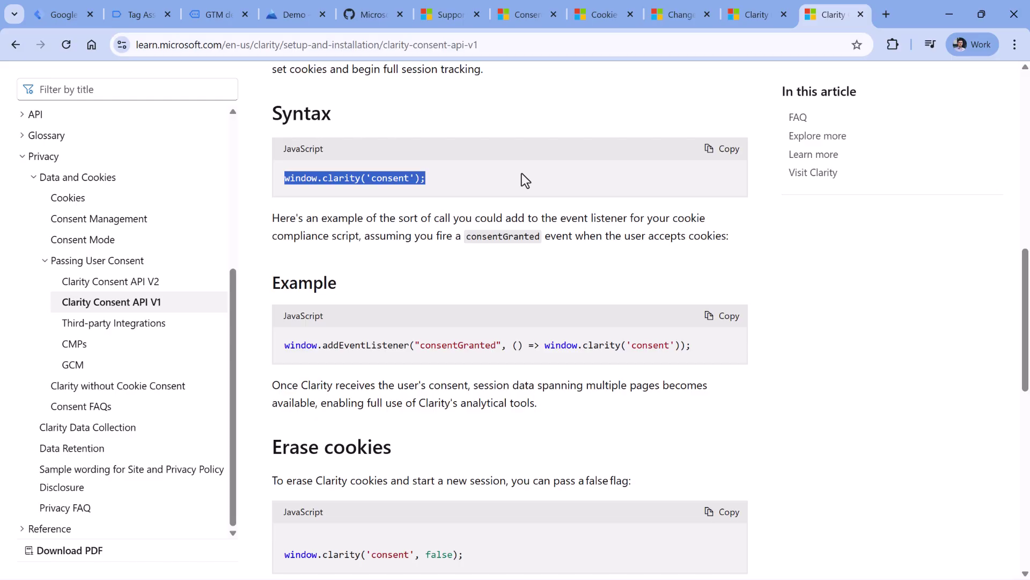
left_click(762, 21)
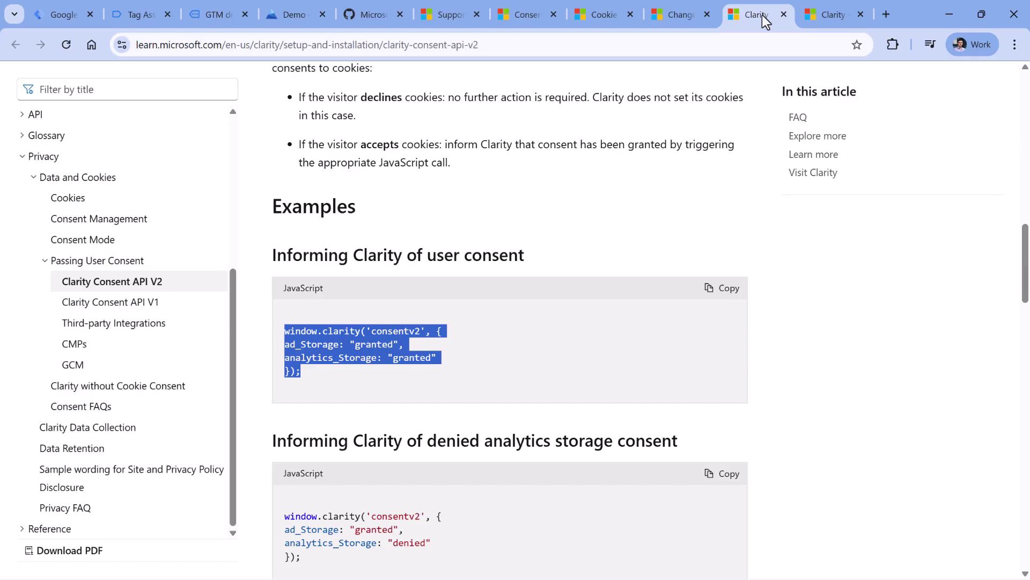
left_click(380, 254)
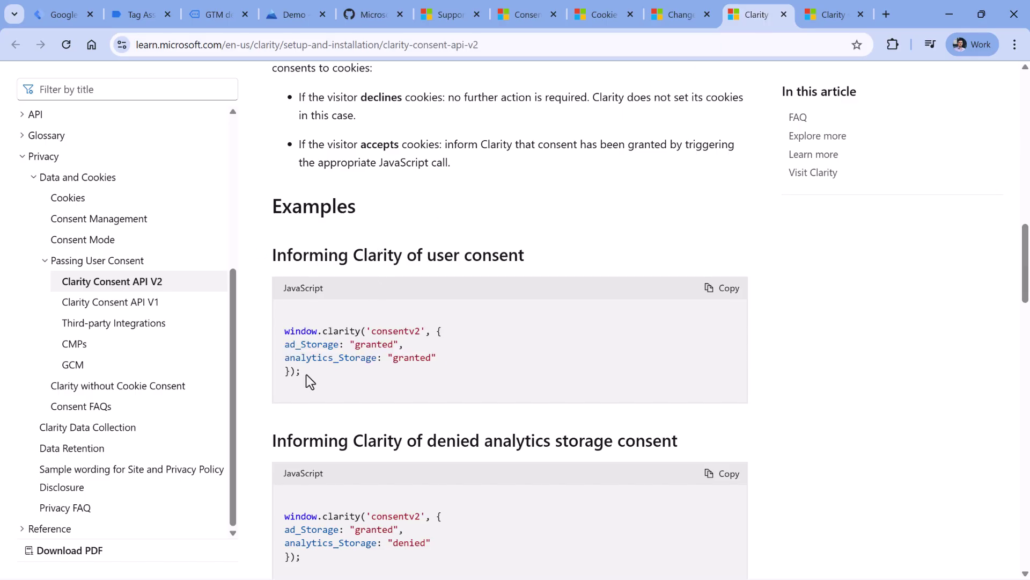
left_click_drag(305, 374, 285, 337)
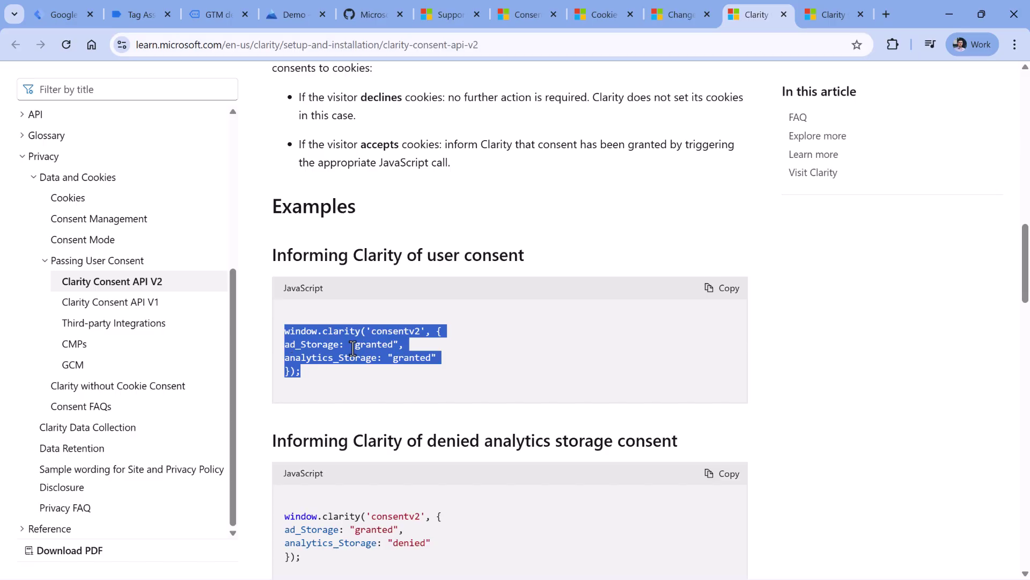
key("ctrl+w")
left_click(308, 369)
left_click_drag(308, 368, 283, 319)
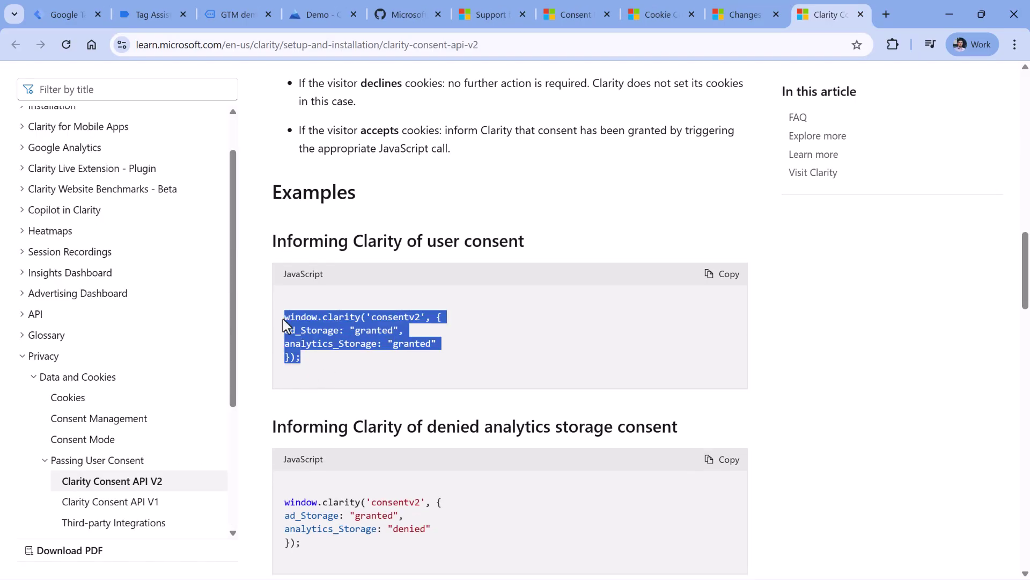
left_click(282, 319)
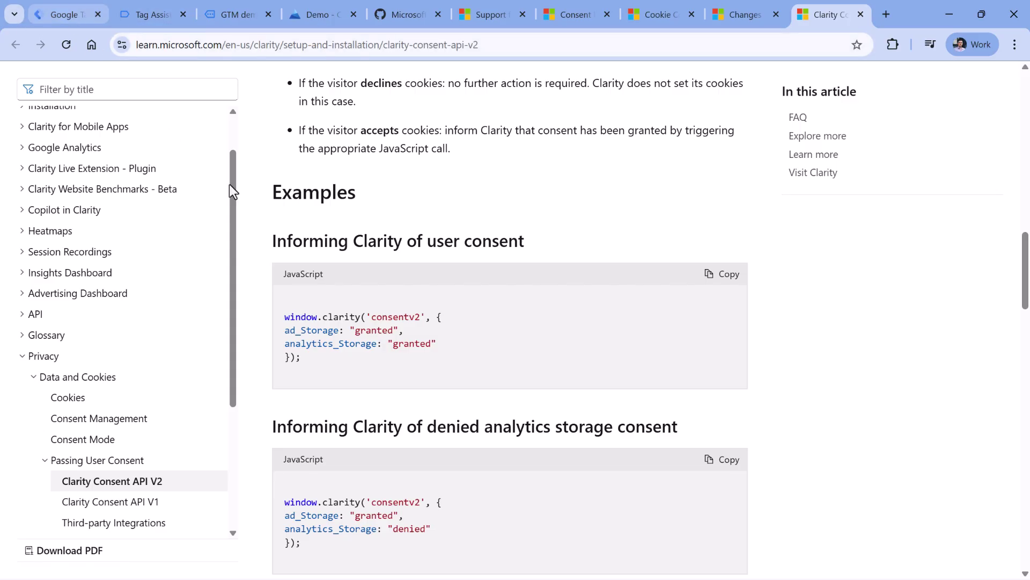
Compare the gist's {{ad_storage}} and analytics_storage placeholders with event 28's cookiehub_analytics value
key("ctrl+2")
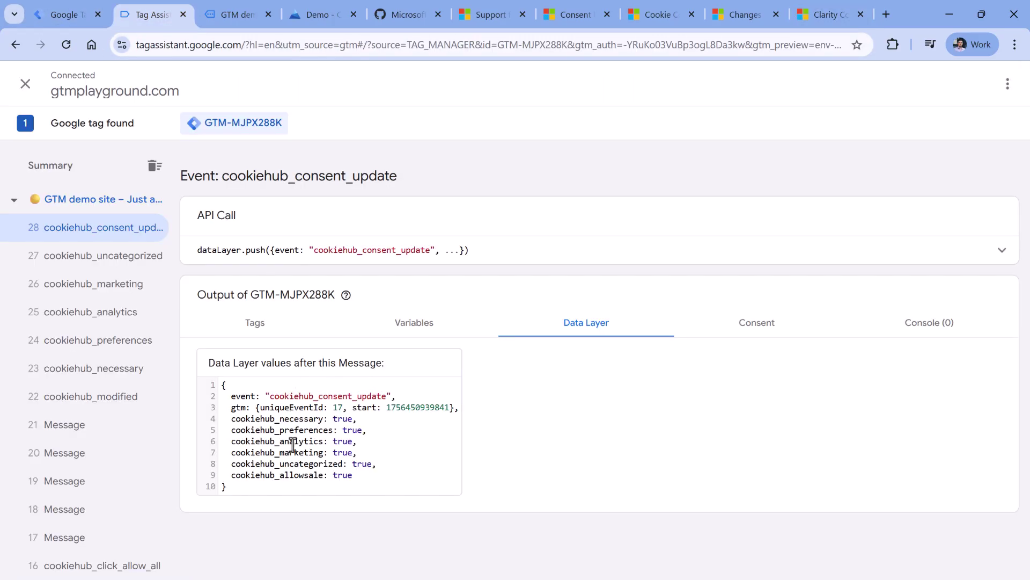
double_click(349, 430)
double_click(342, 441)
left_click(409, 13)
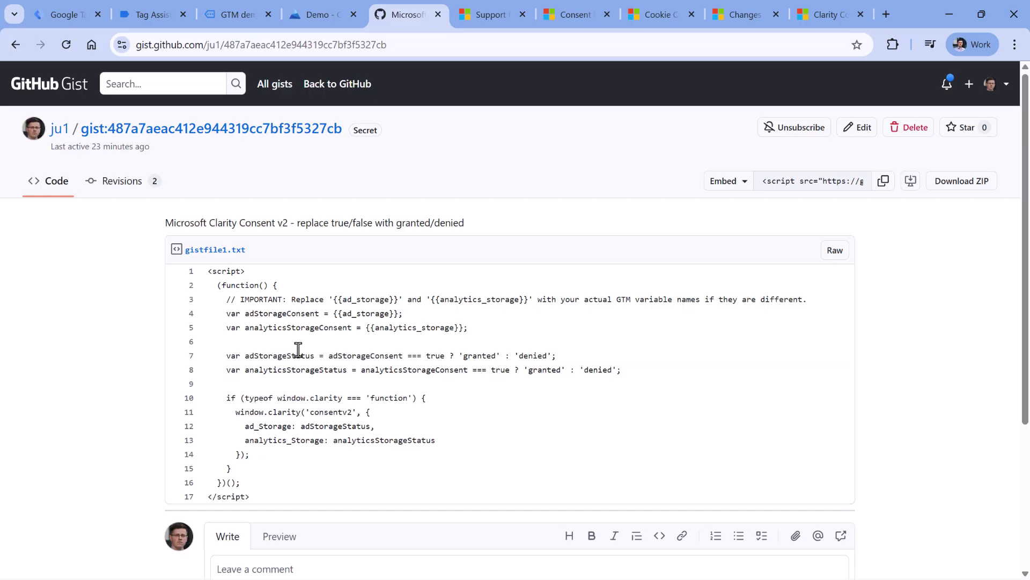
scroll(290, 338, "down", 1)
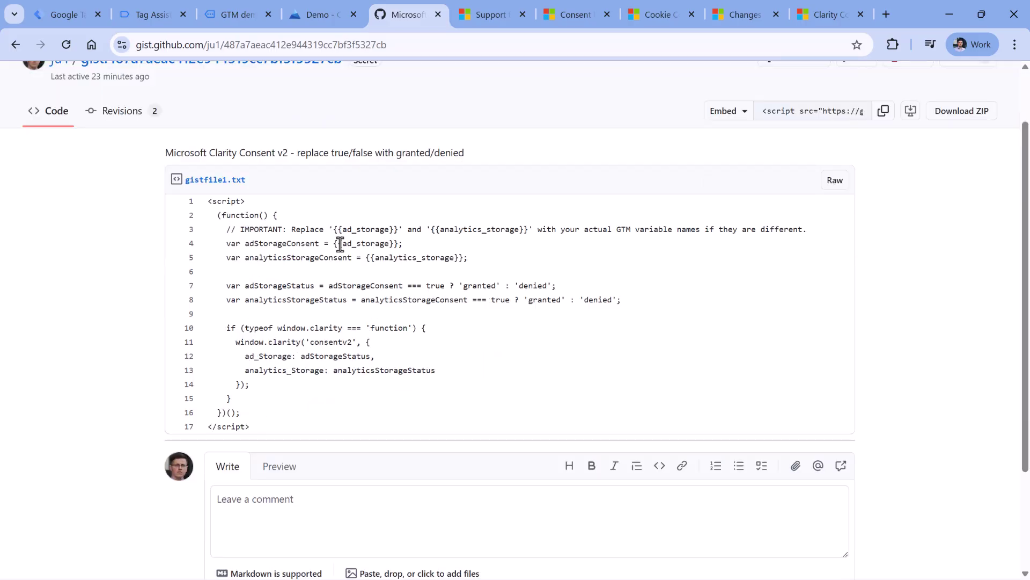
left_click_drag(334, 245, 394, 243)
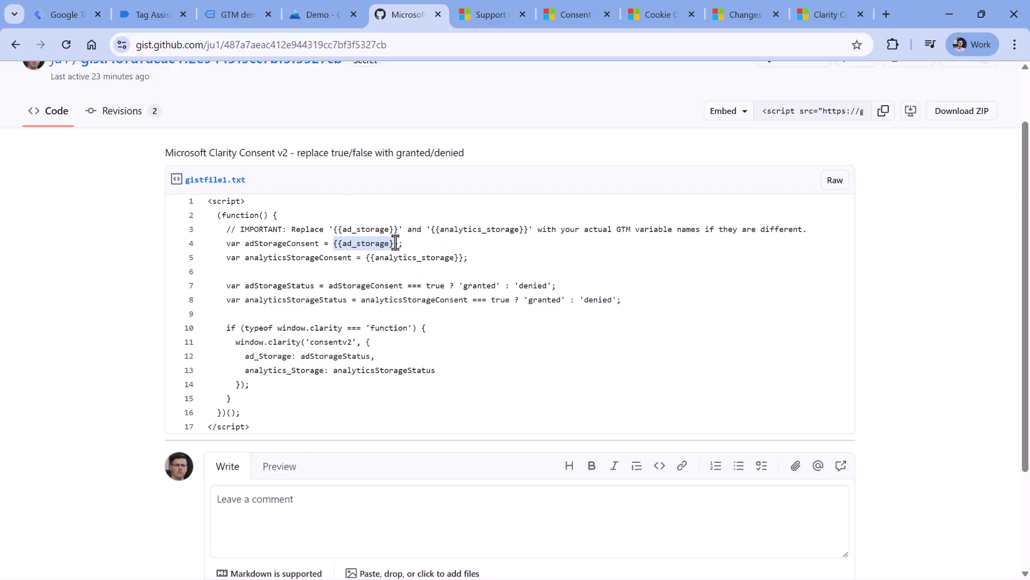
double_click(385, 259)
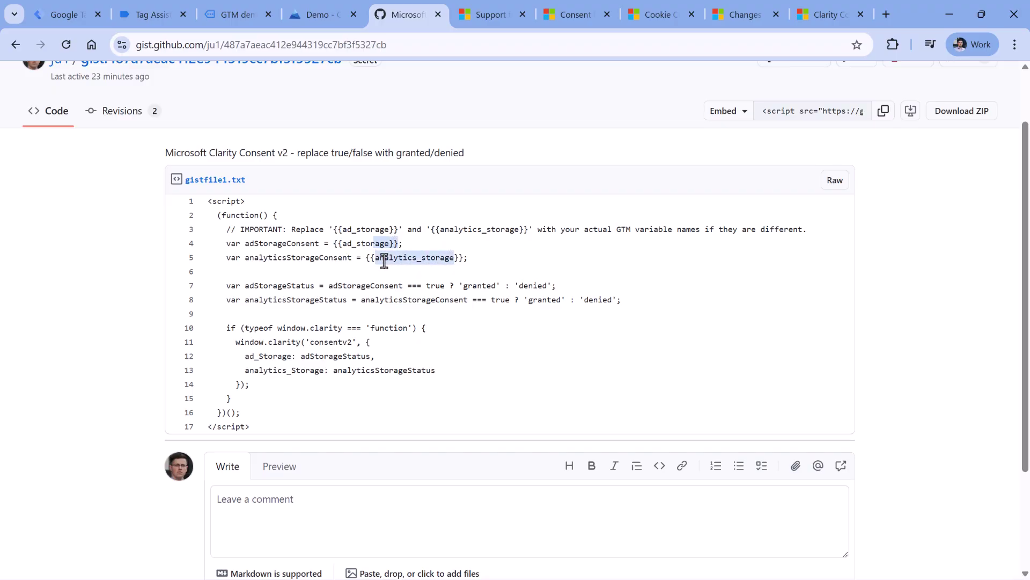
left_click(237, 21)
left_click(156, 16)
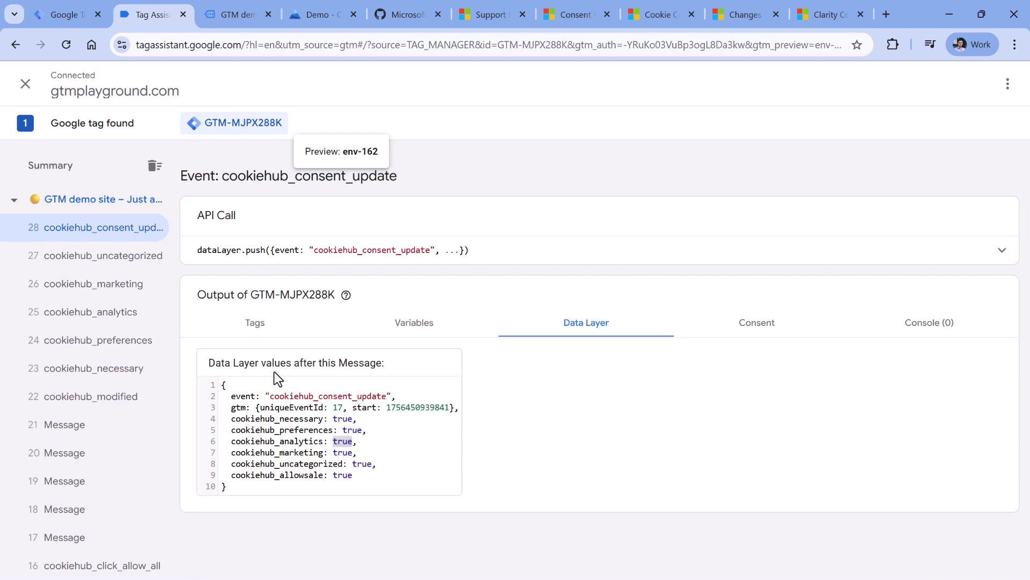
left_click_drag(223, 441, 228, 464)
Mark the gist's window.clarity consentv2 call and select the cookiehub_analytics key name
left_click(407, 14)
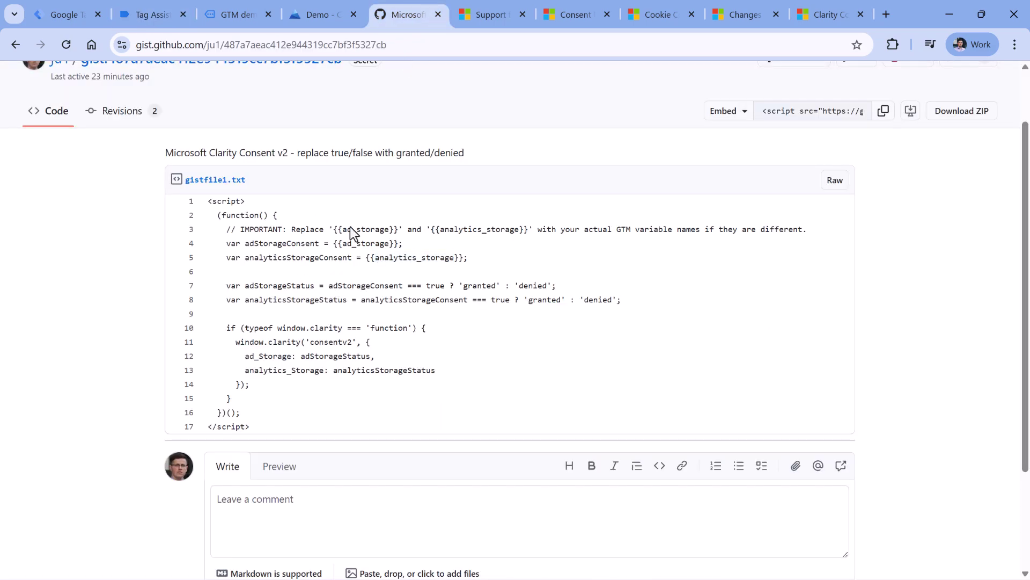
left_click_drag(235, 341, 251, 389)
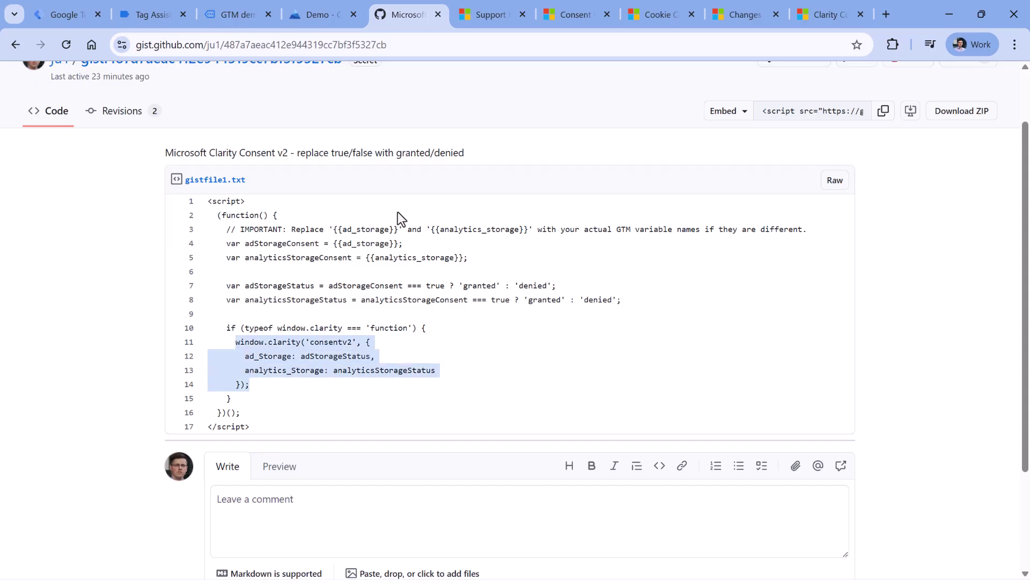
double_click(365, 243)
double_click(406, 259)
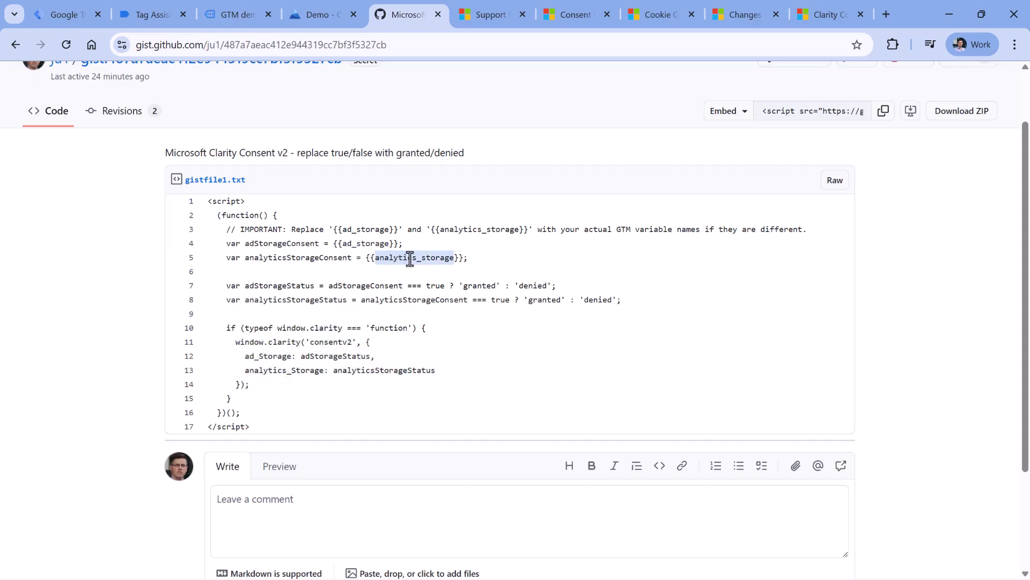
left_click(236, 14)
left_click(152, 15)
double_click(267, 441)
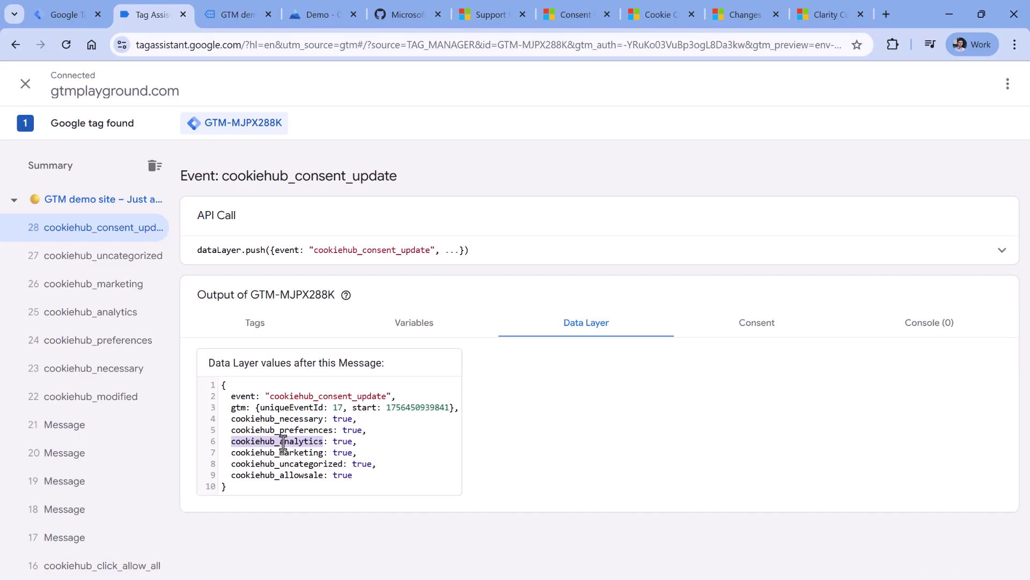
Create Data Layer Variable 'dlv - cookiehub_analytics' reading the cookiehub_analytics key
right_click(283, 442)
left_click(321, 261)
left_click(75, 16)
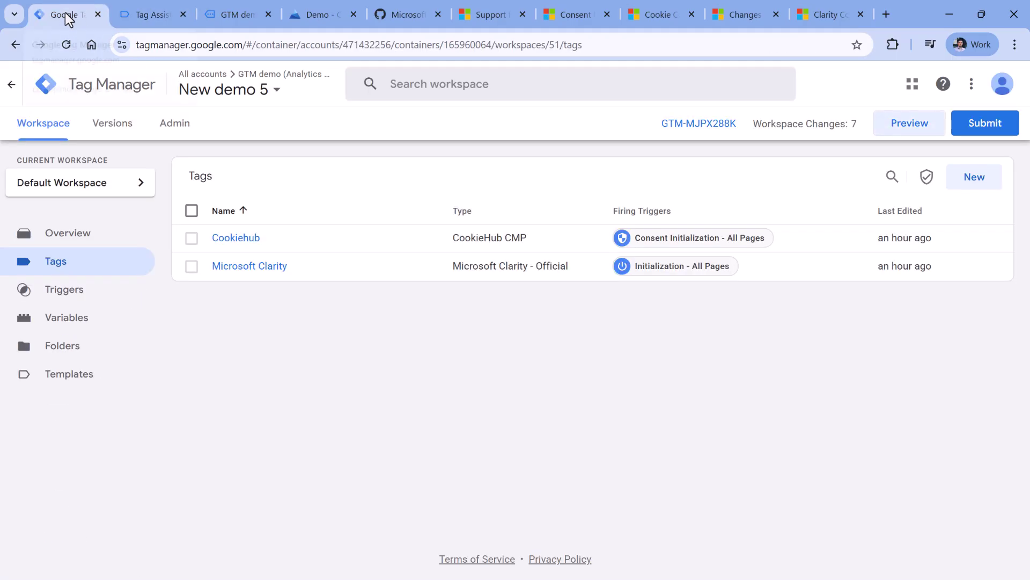
left_click(56, 321)
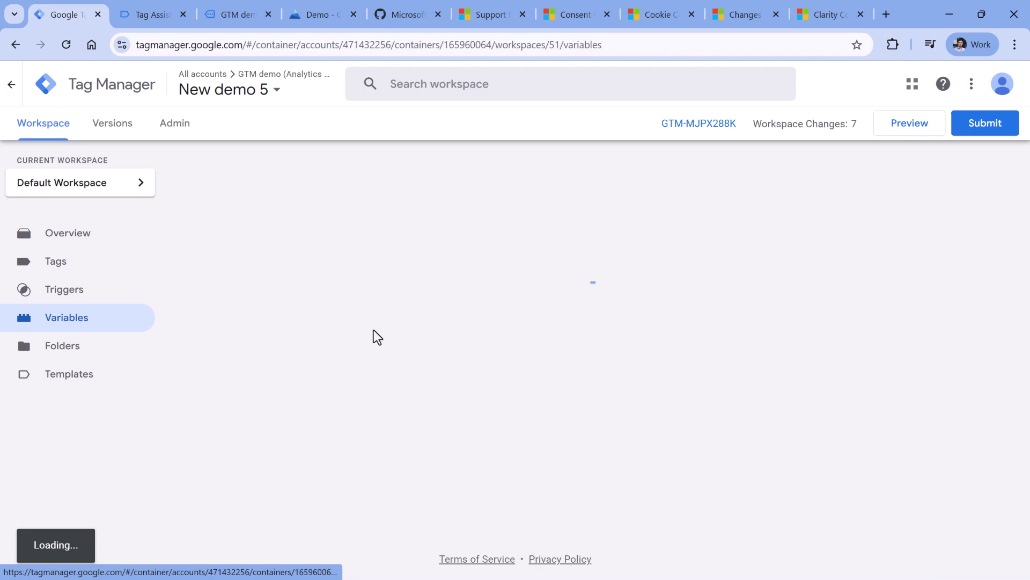
scroll(698, 365, "down", 3)
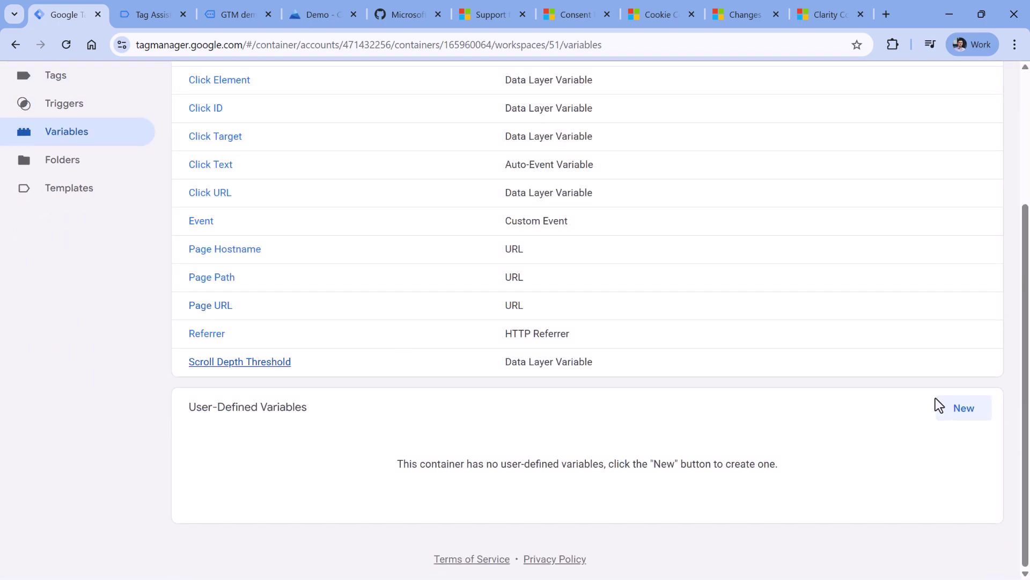
left_click(964, 414)
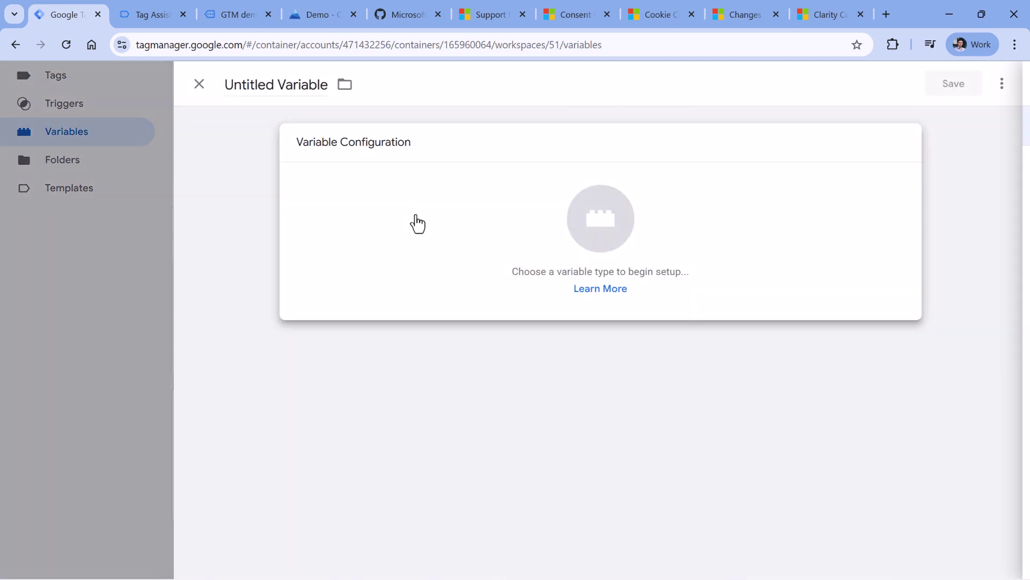
left_click(417, 222)
scroll(671, 386, "down", 2)
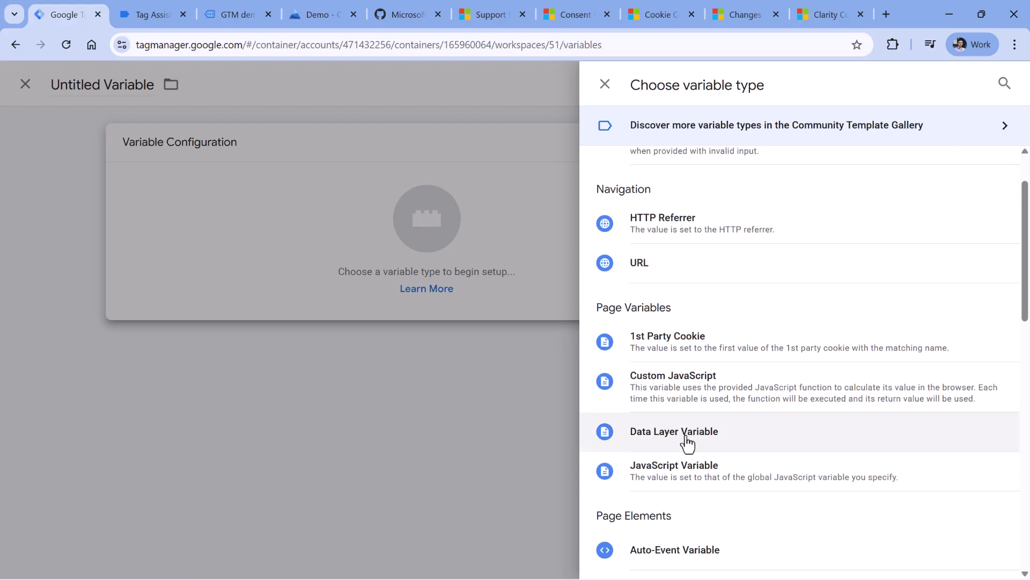
left_click(654, 434)
left_click(384, 285)
key("ctrl+v")
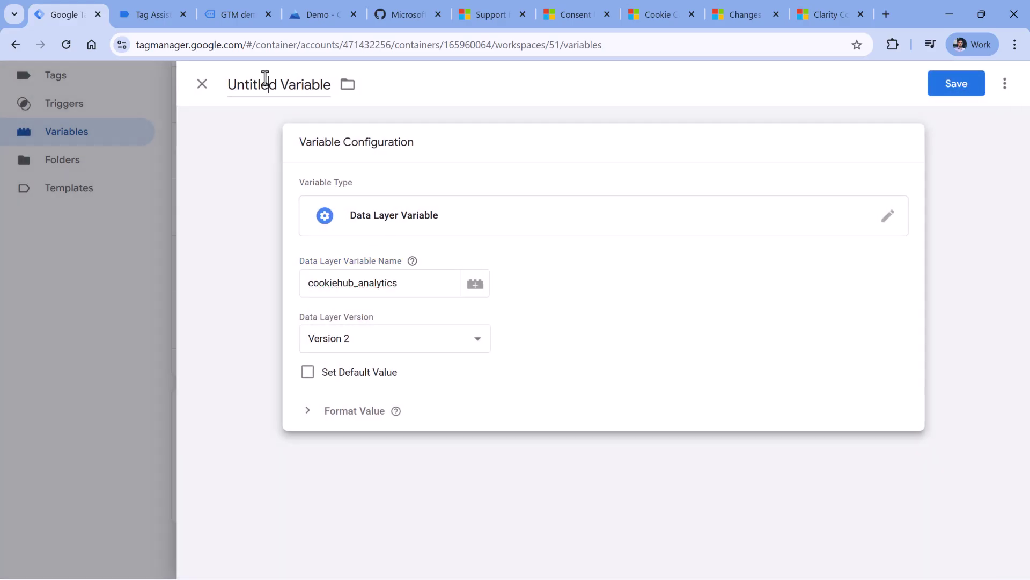
left_click(265, 77)
type("dlv -")
key("ctrl+v")
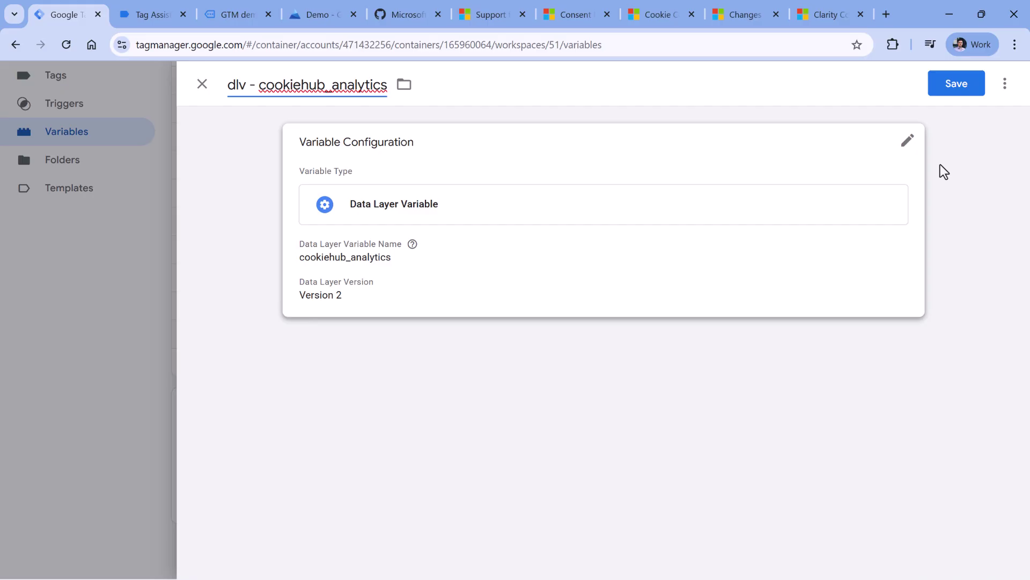
left_click(956, 84)
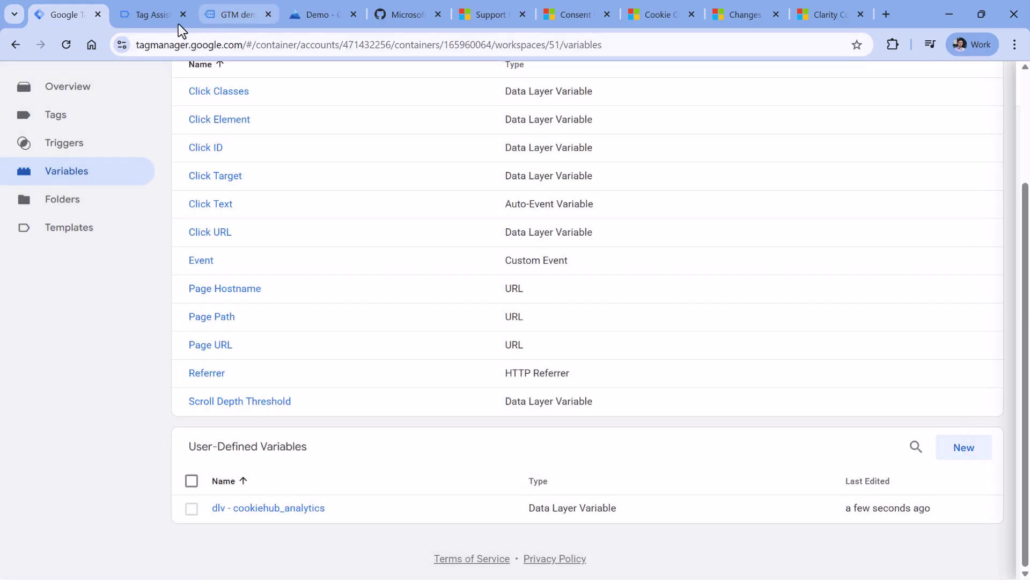
Create Data Layer Variable 'dlv - cookiehub_marketing' reading the cookiehub_marketing key
left_click(171, 16)
double_click(277, 453)
right_click(277, 456)
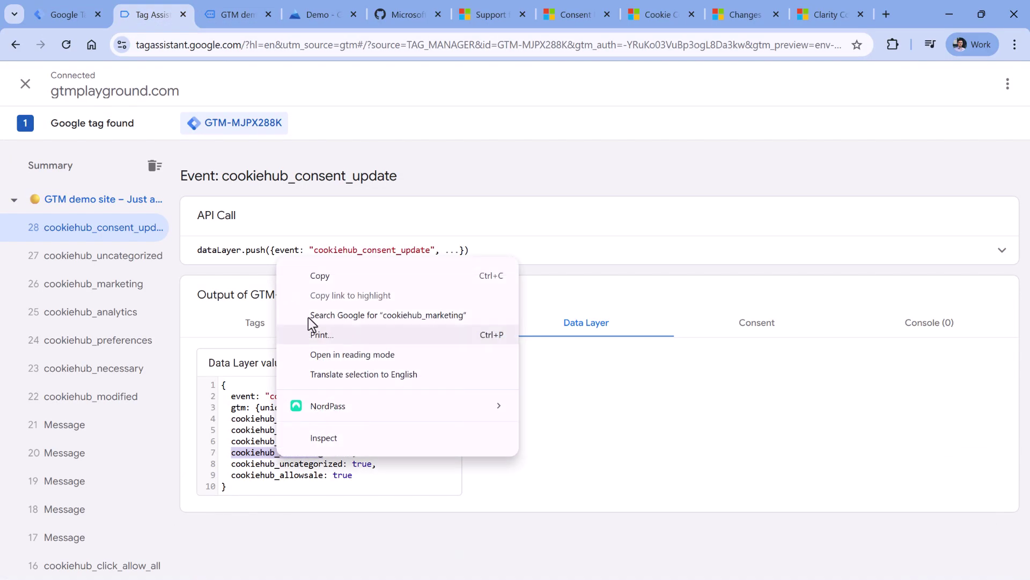
left_click(311, 280)
left_click(65, 21)
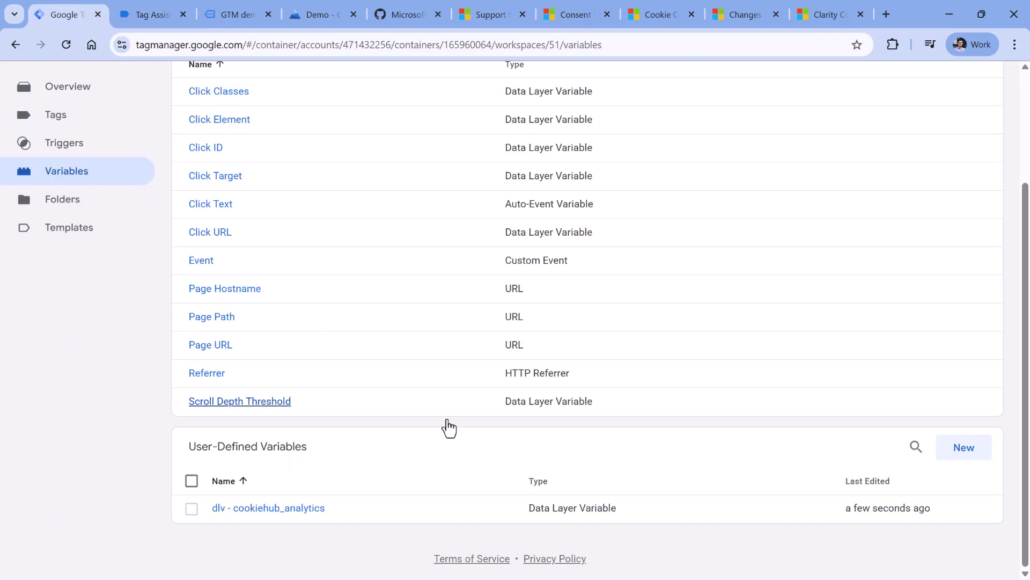
left_click(963, 456)
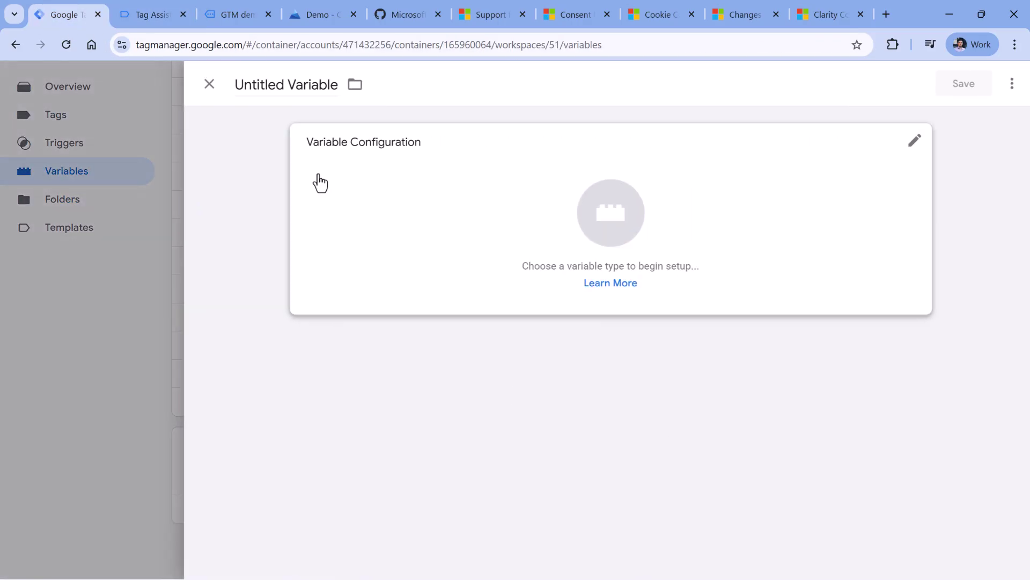
left_click(333, 187)
left_click(671, 505)
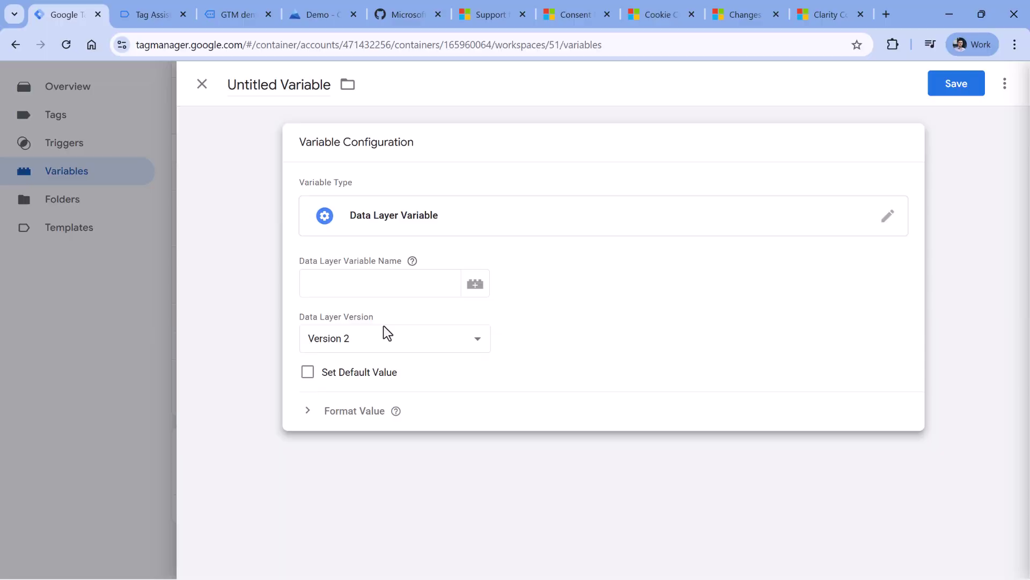
left_click(352, 285)
key("ctrl+v")
left_click(274, 86)
type("dl")
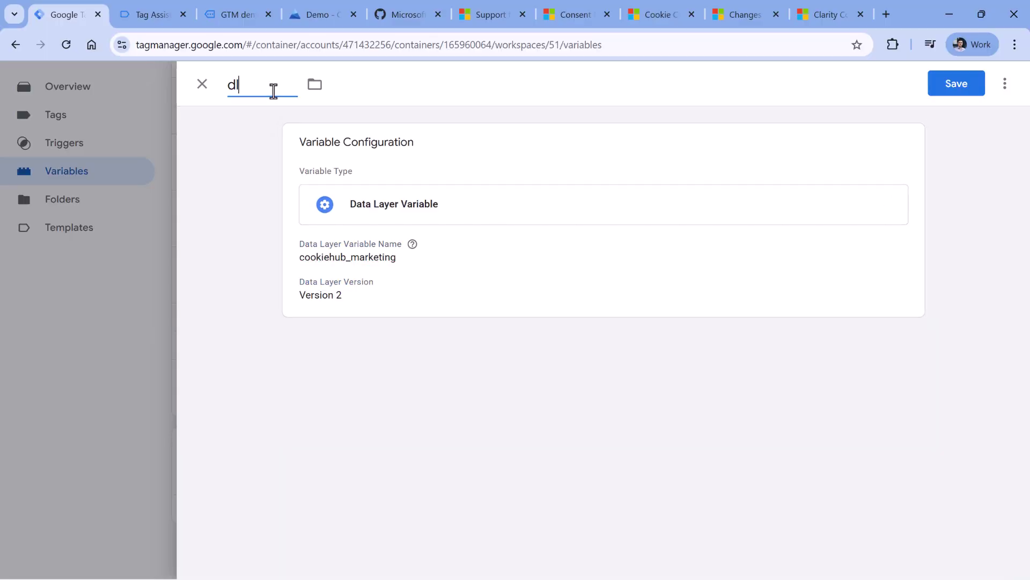
type("v -")
key("ctrl+v")
left_click(957, 85)
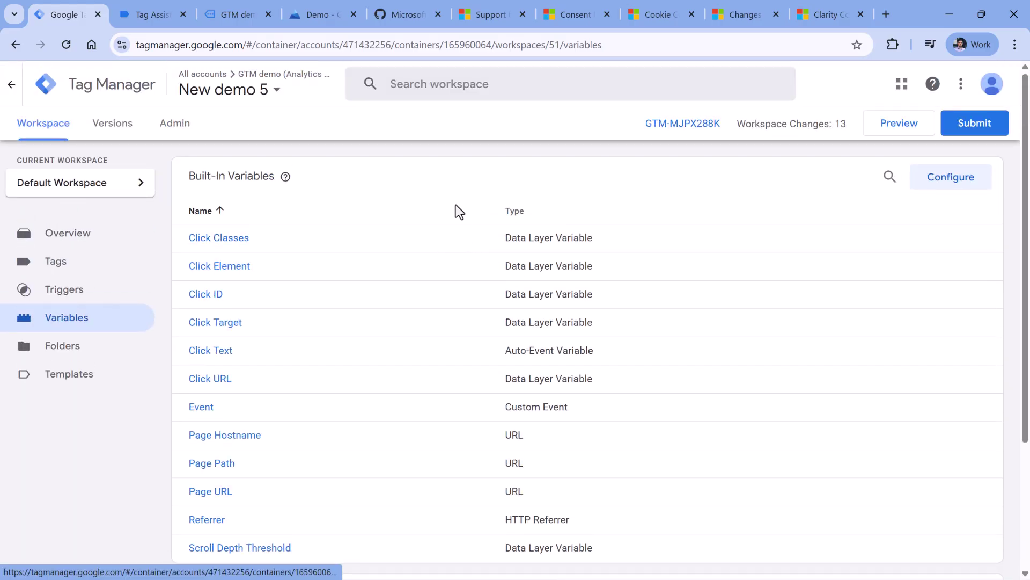
Select all 17 lines of the Clarity consent script in the gist, then return to Tag Assistant's data layer
left_click(408, 11)
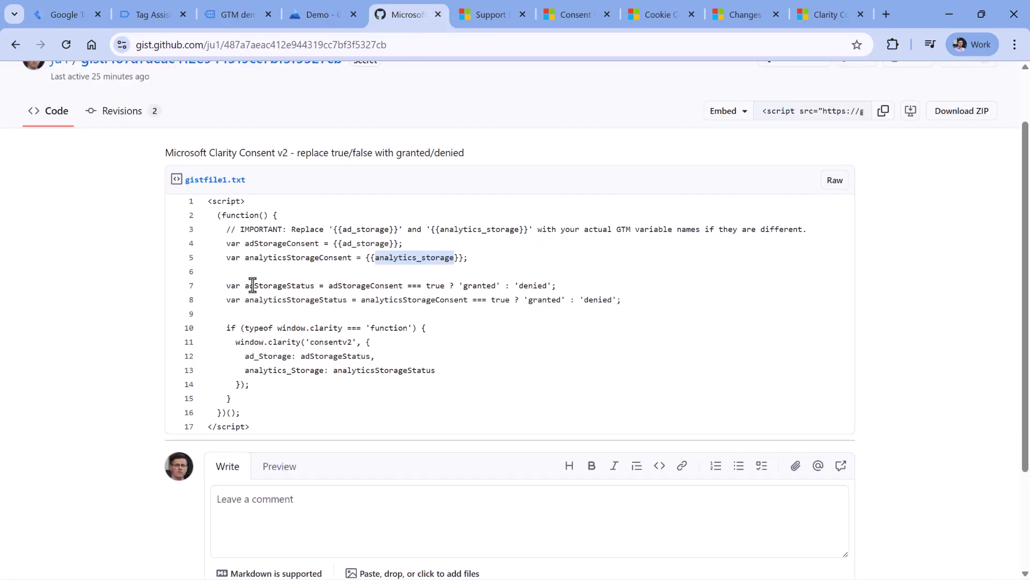
left_click_drag(223, 225, 265, 425)
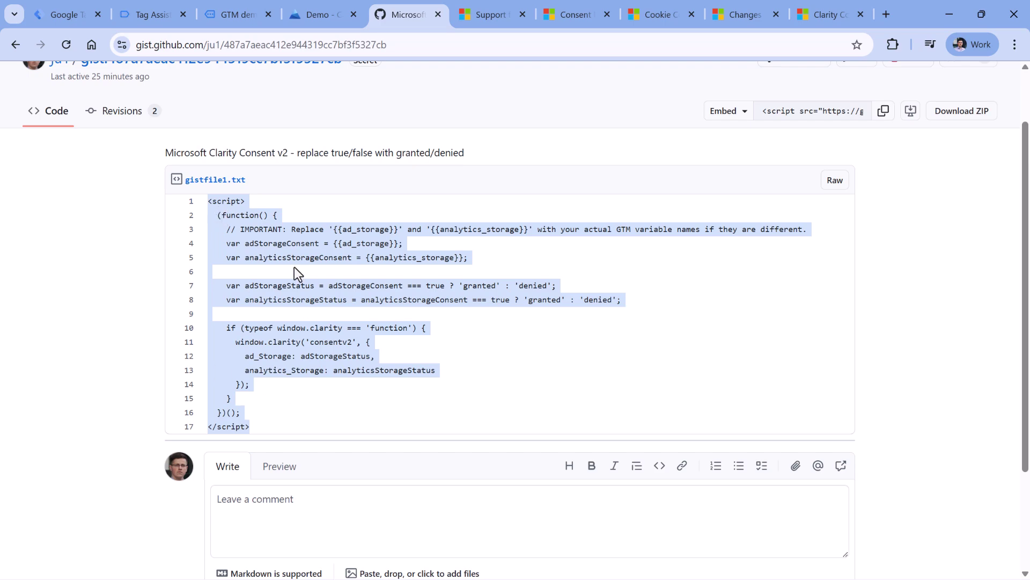
left_click(230, 14)
left_click(140, 20)
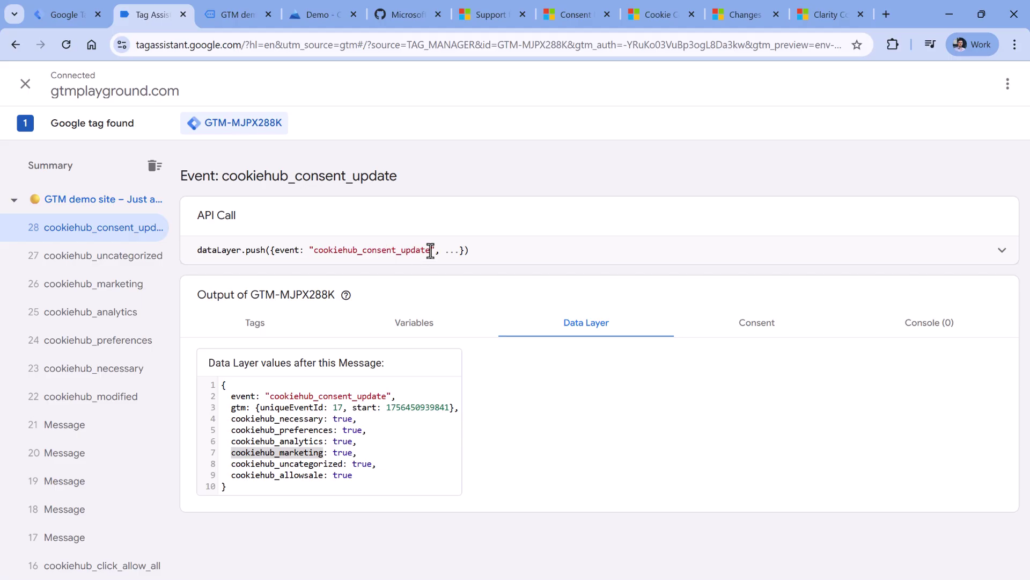
left_click(409, 15)
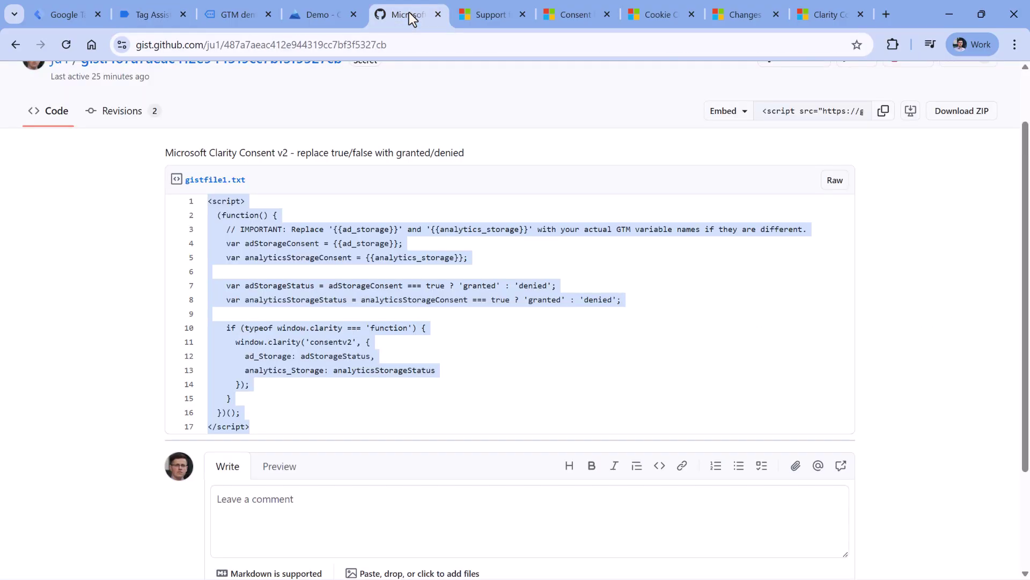
left_click(153, 16)
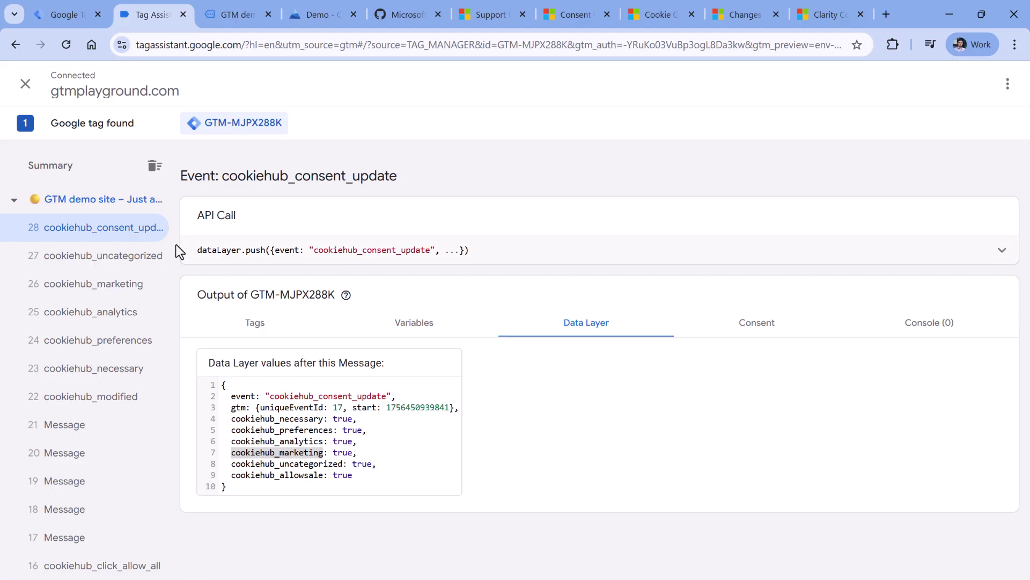
Start a new Custom HTML tag from the Tag Manager tags list
double_click(357, 251)
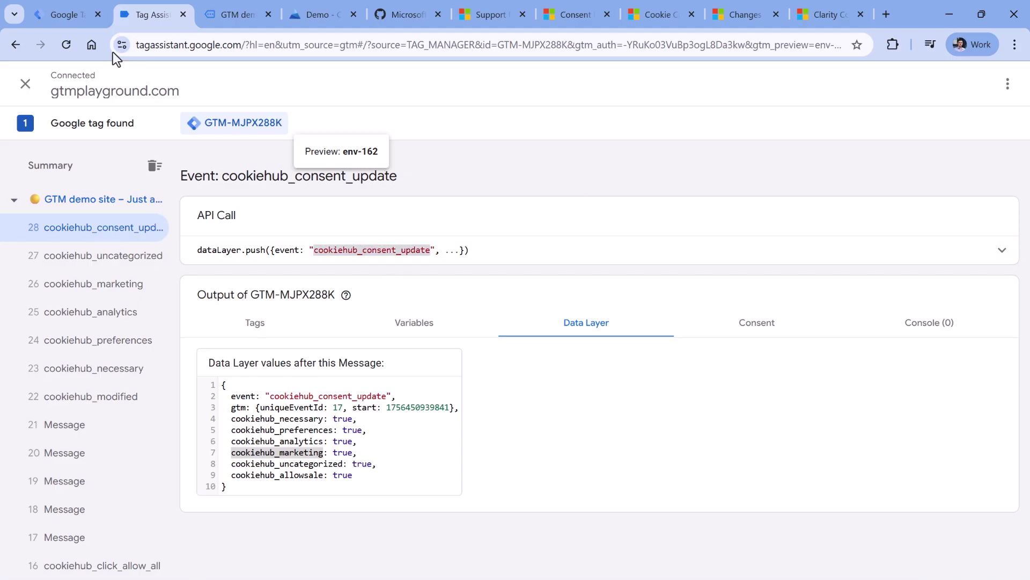
left_click(69, 14)
left_click(64, 261)
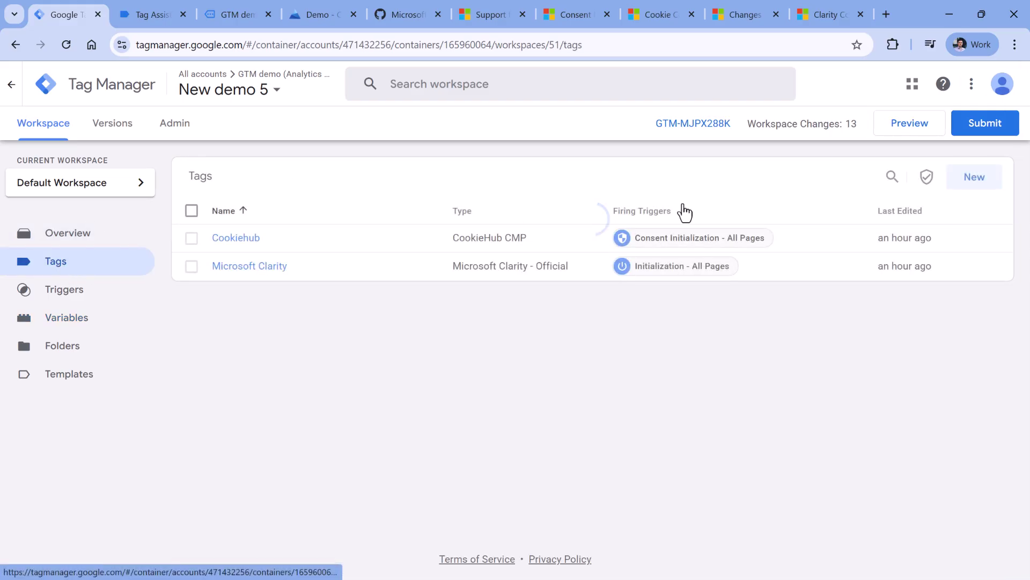
left_click(976, 179)
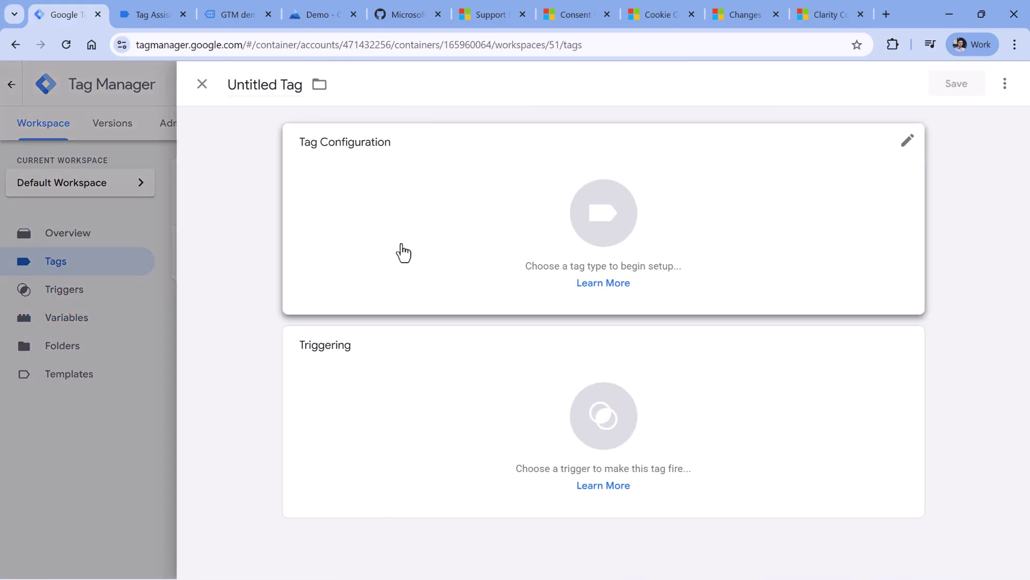
left_click(416, 224)
scroll(683, 376, "down", 2)
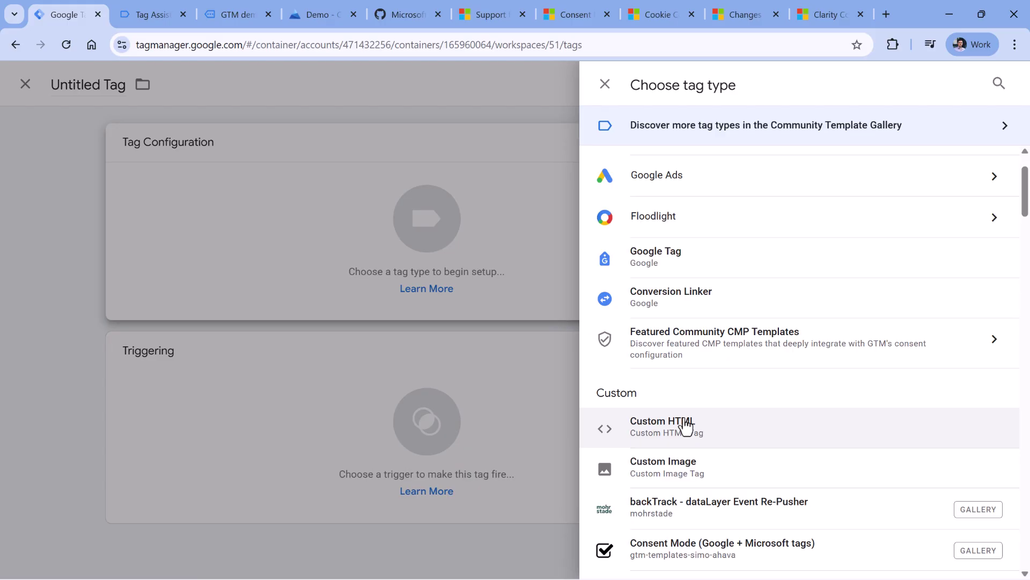
left_click(683, 426)
Copy the Clarity consent script from the gist and paste it into the HTML box
key("ctrl+v")
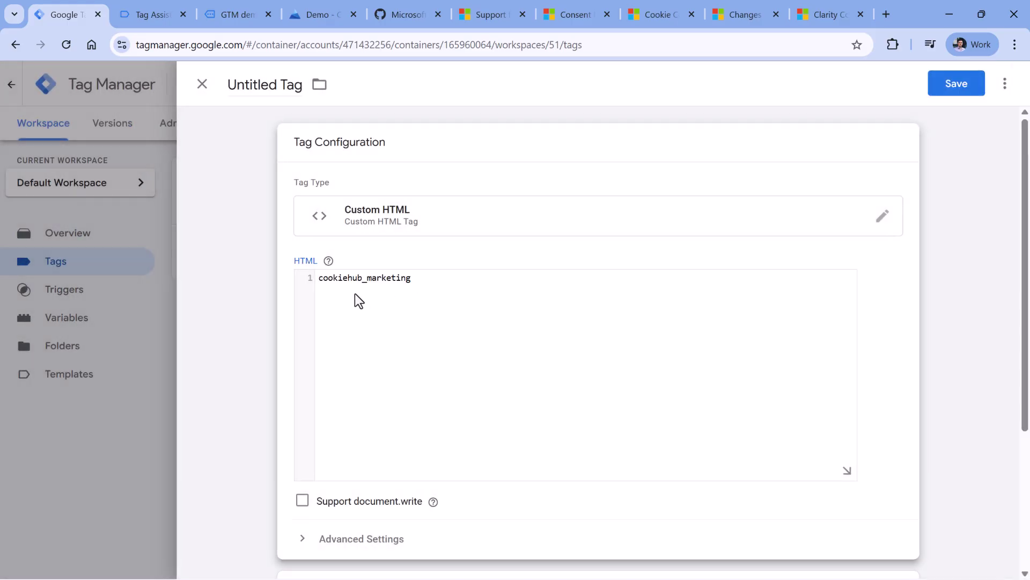
key("ctrl+z")
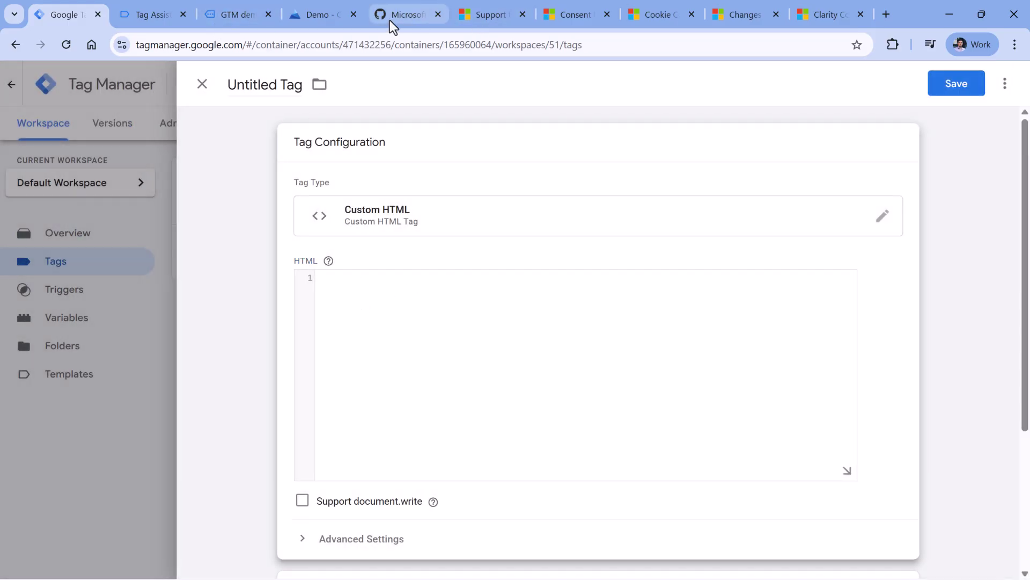
left_click(390, 17)
triple_click(349, 247)
key("ctrl+a")
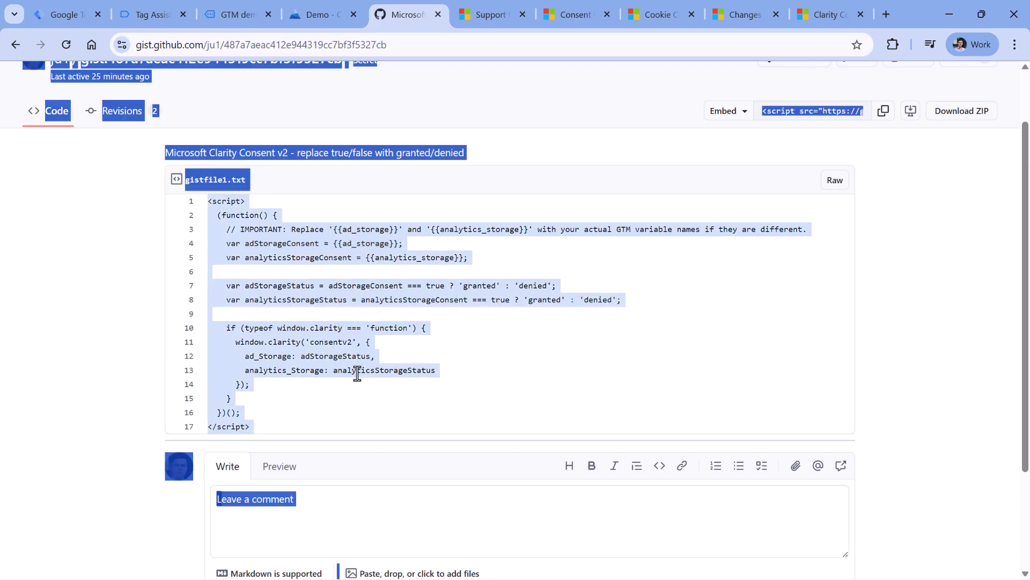
key("ctrl+c")
left_click(70, 14)
key("ctrl+v")
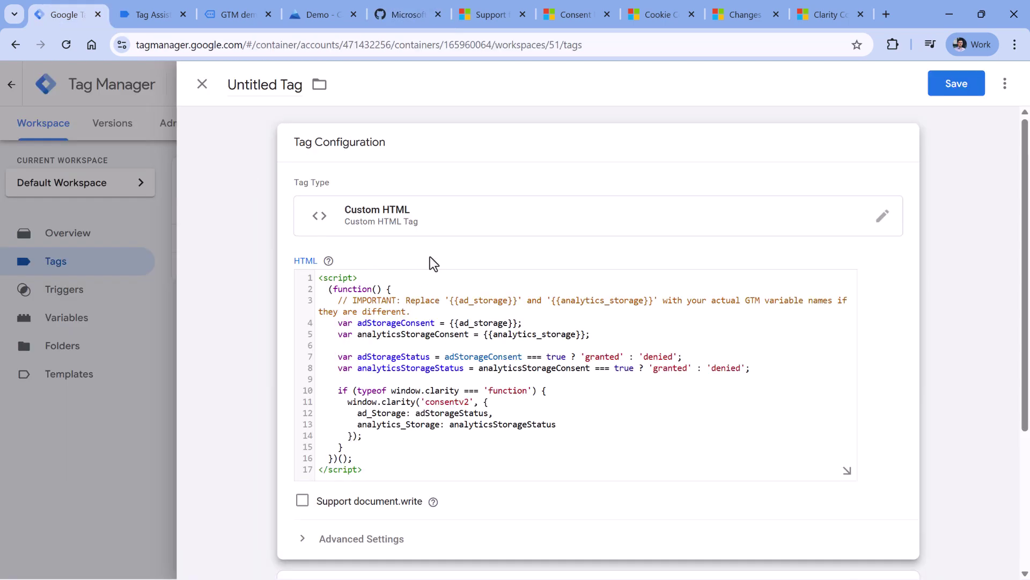
Replace {{ad_storage}} and {{analytics_storage}} with {{dlv - cookiehub_marketing}} and {{dlv - cookiehub_analytics}}
left_click_drag(450, 326, 519, 322)
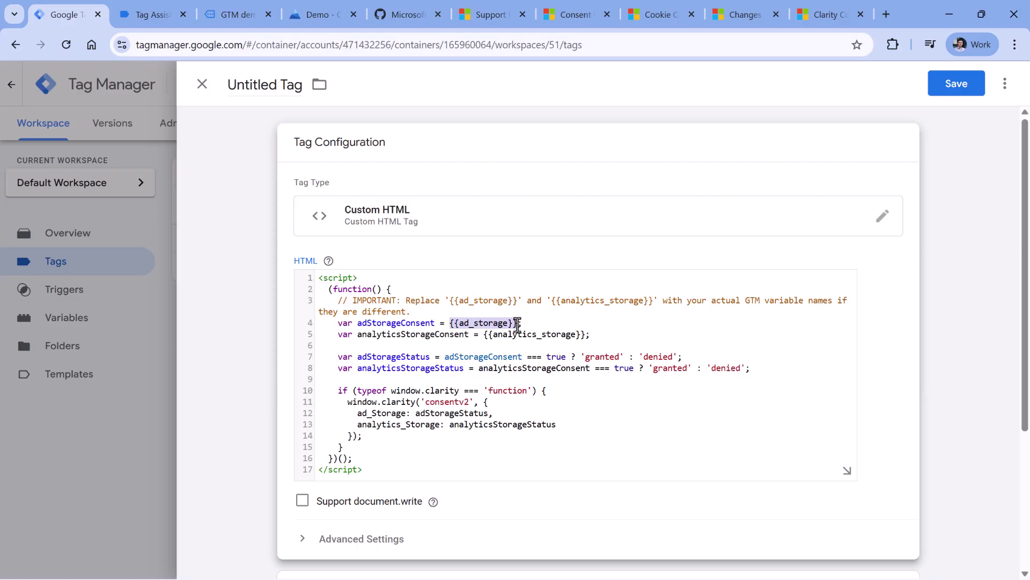
key("BackSpace")
type("{")
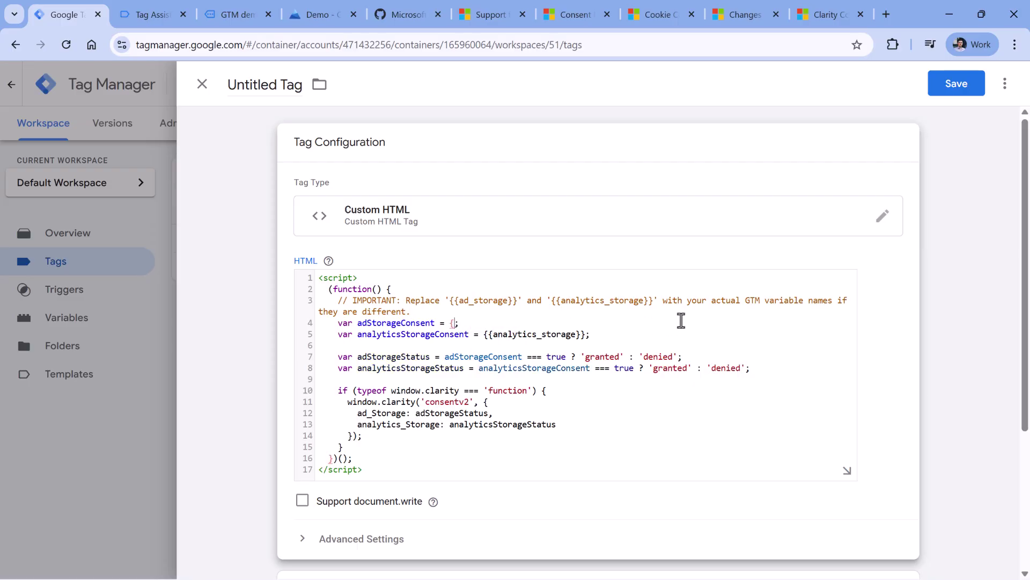
type("{")
left_click(523, 455)
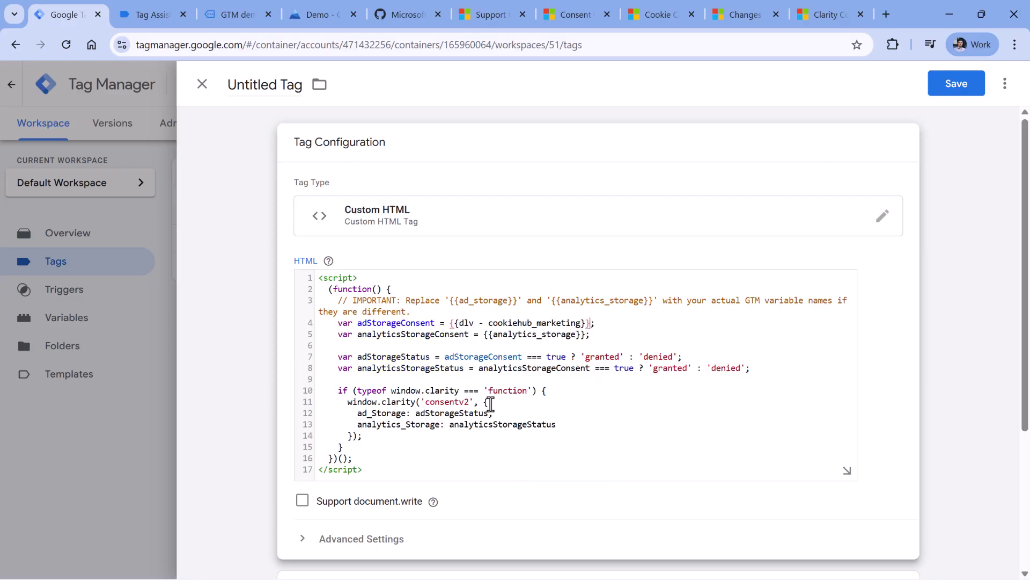
left_click(367, 321)
left_click_drag(484, 335, 585, 336)
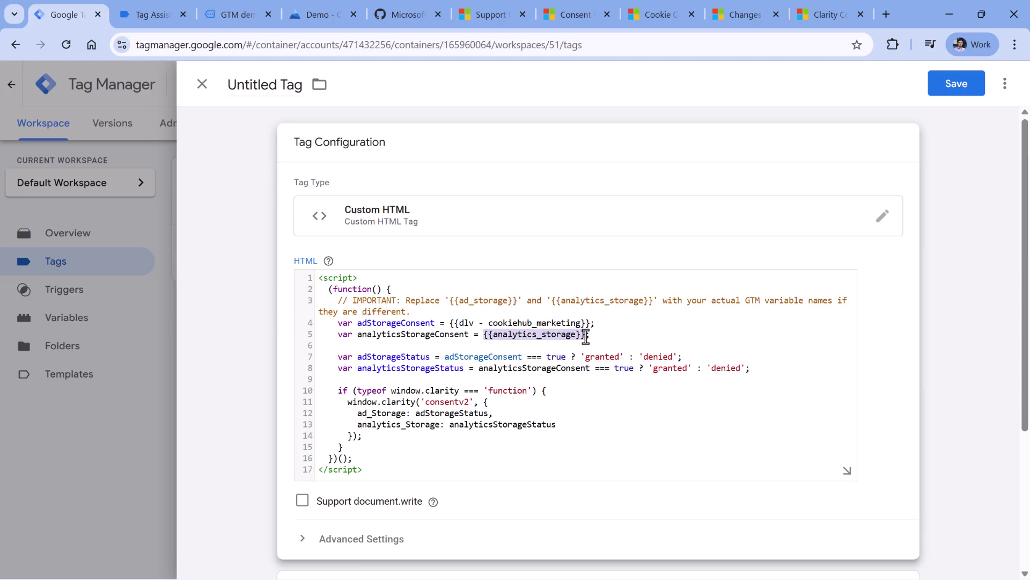
key("BackSpace")
type("{{")
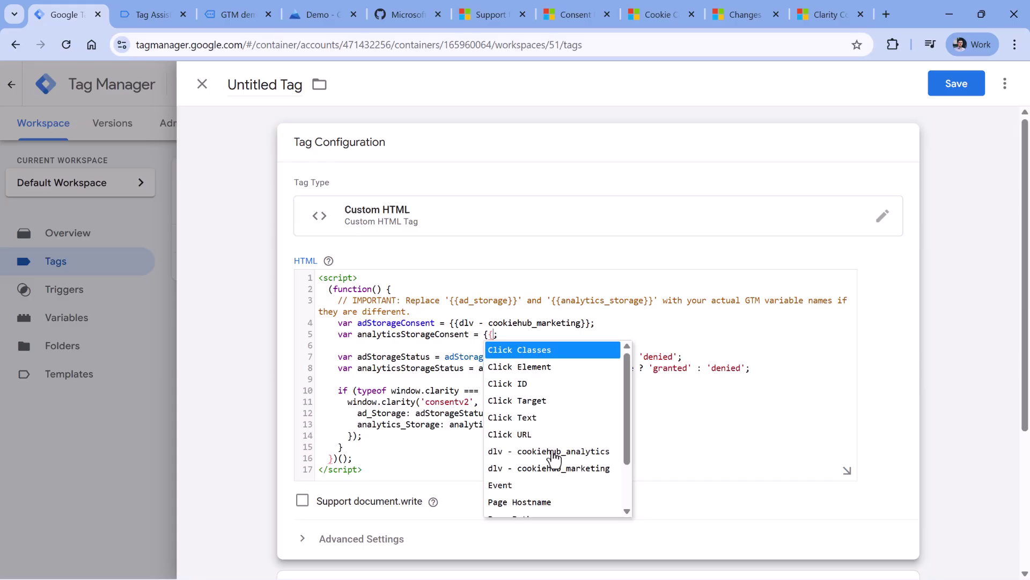
left_click(560, 453)
scroll(547, 271, "down", 4)
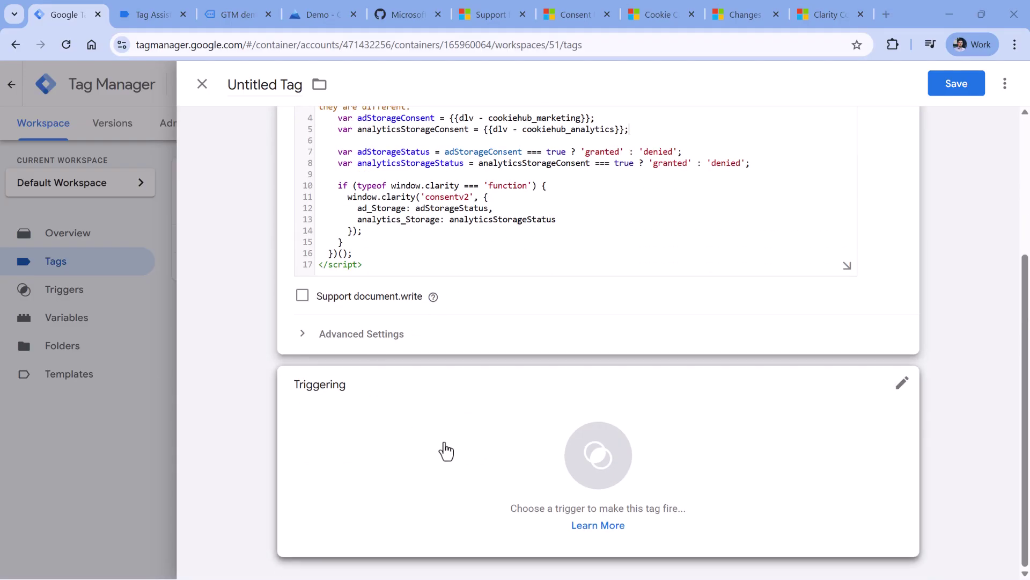
Copy the cookiehub_consent_update event name from Tag Assistant
left_click(444, 451)
left_click(227, 17)
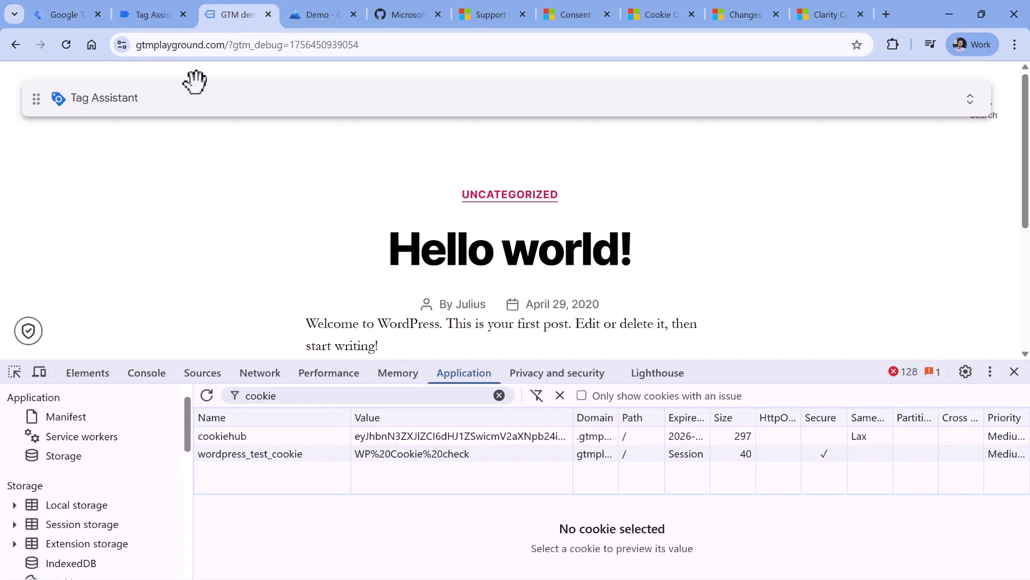
left_click(156, 21)
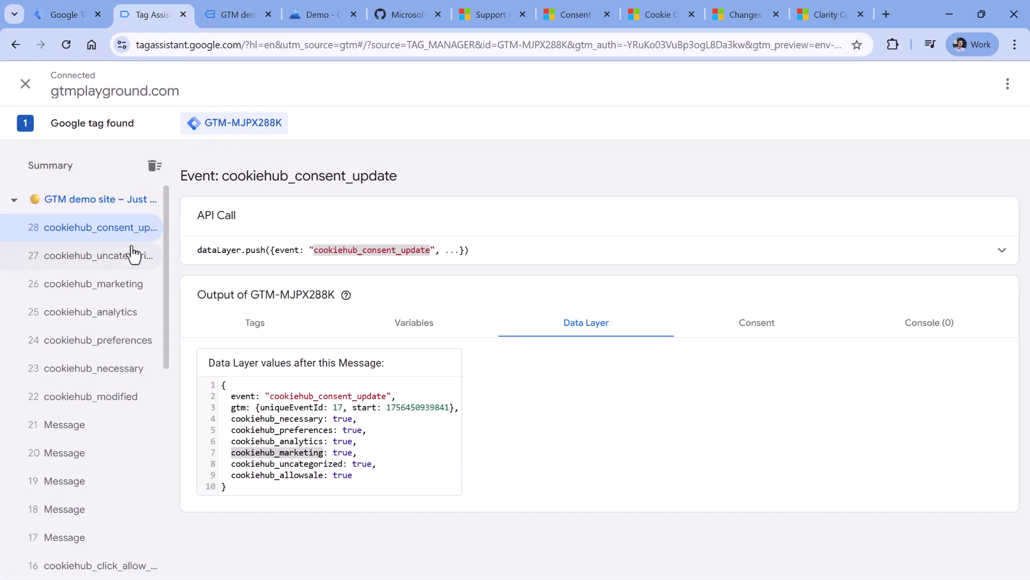
right_click(362, 252)
left_click(388, 271)
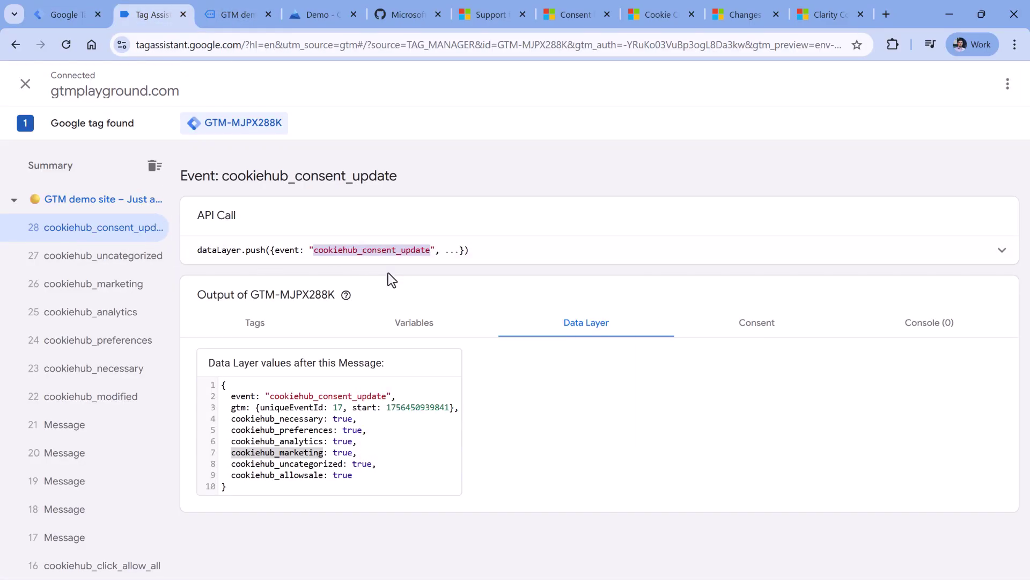
Create a Custom Event trigger for cookiehub_consent_update titled 'custom - cookiehub_consent_update'
left_click(68, 17)
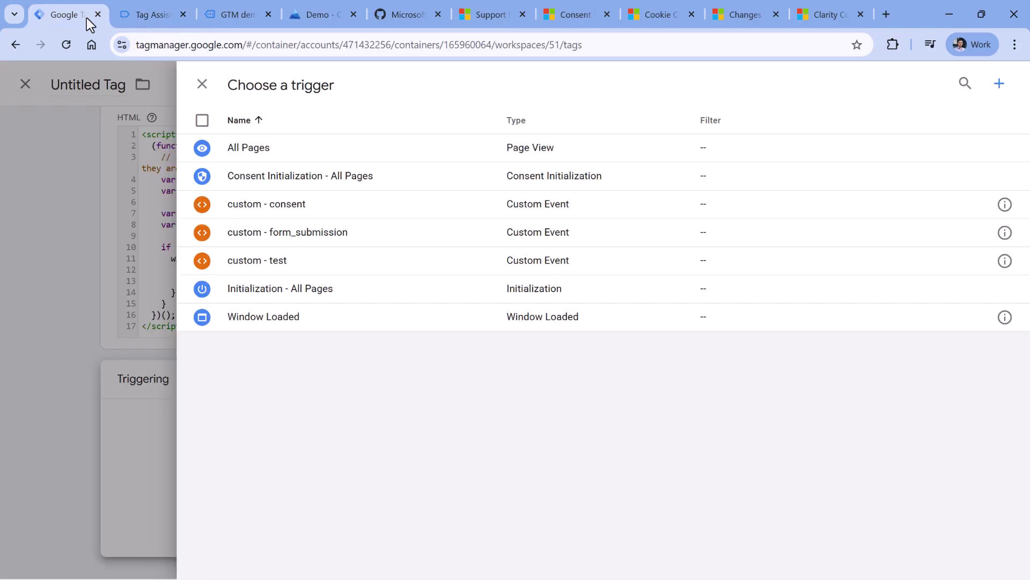
left_click(998, 85)
left_click(372, 192)
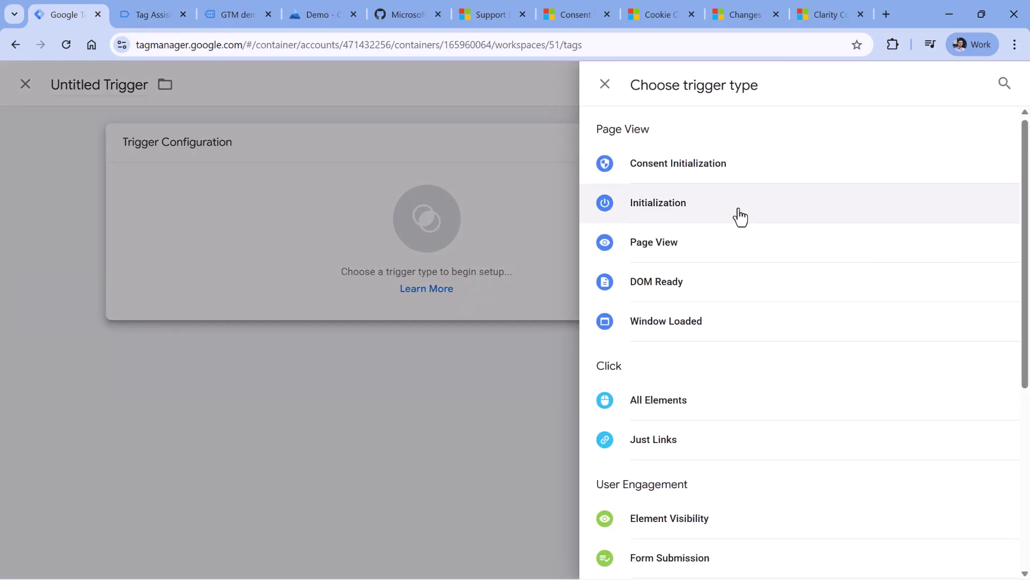
scroll(714, 322, "down", 4)
left_click(676, 510)
left_click(364, 292)
key("ctrl+v")
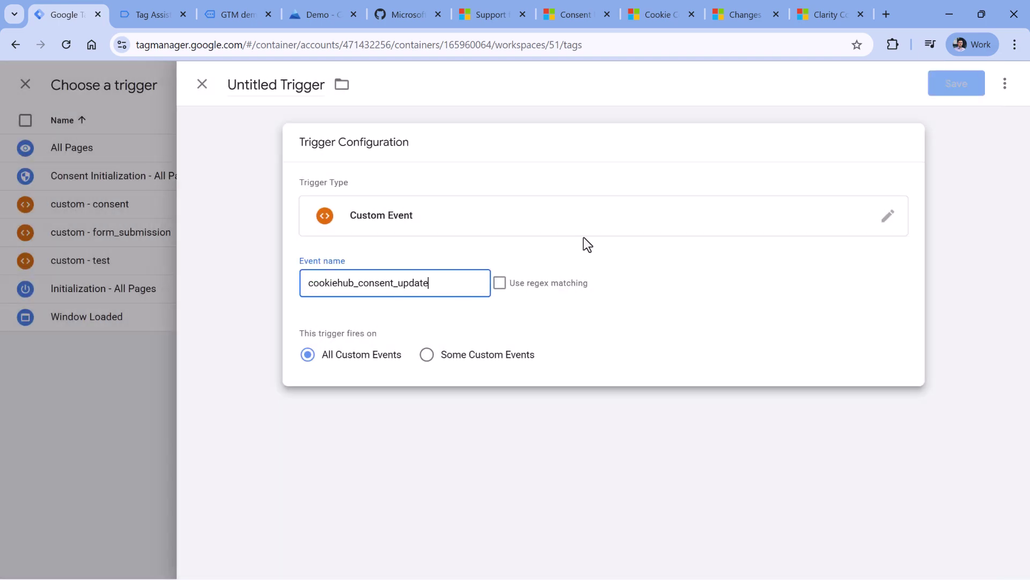
double_click(262, 89)
key("ctrl+a")
type("cu")
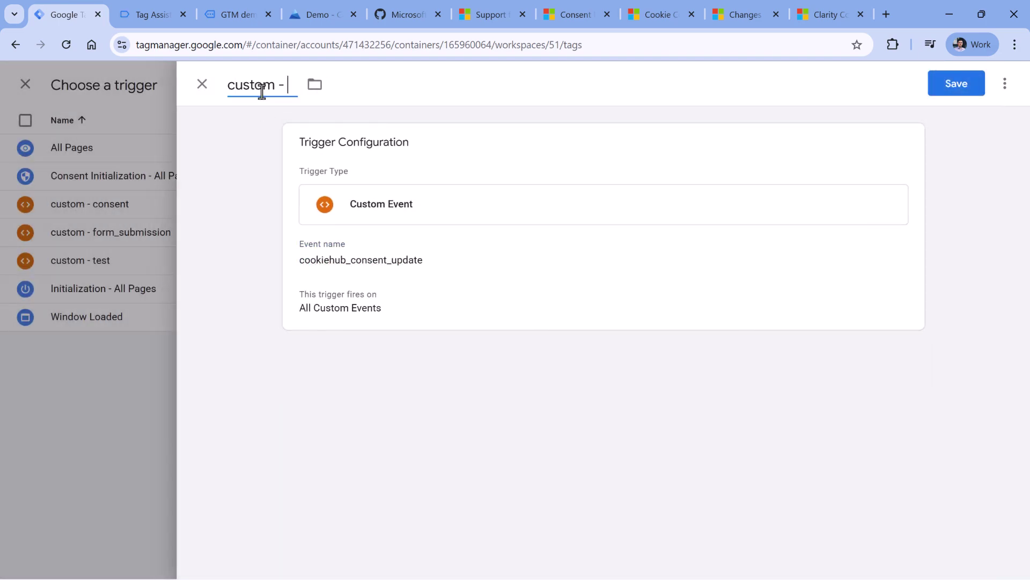
type("stom -")
key("ctrl+v")
Save the trigger, title the tag 'cHTML - clarity consent', and save the tag
left_click(956, 83)
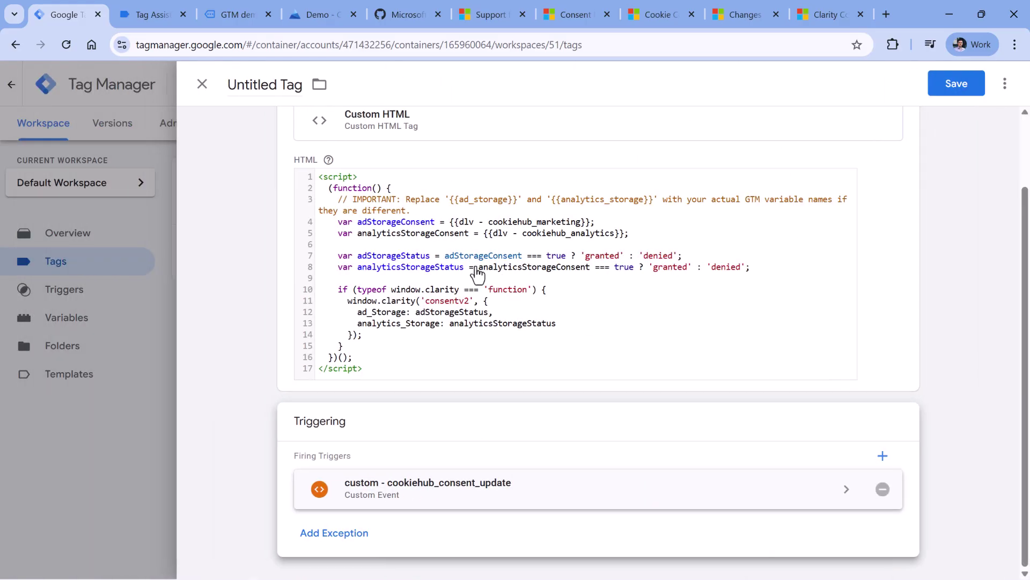
double_click(260, 85)
triple_click(260, 84)
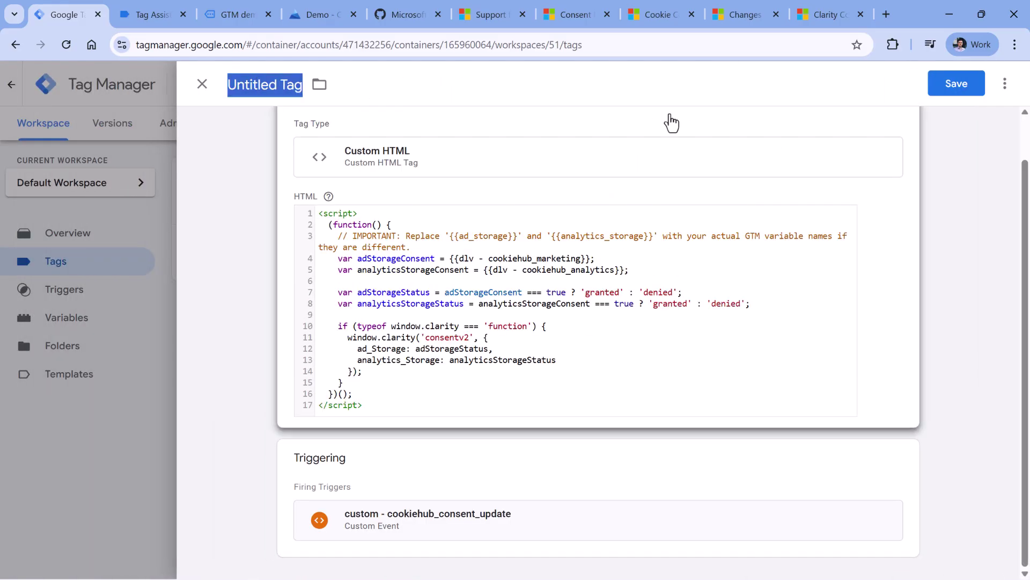
type("cHTML")
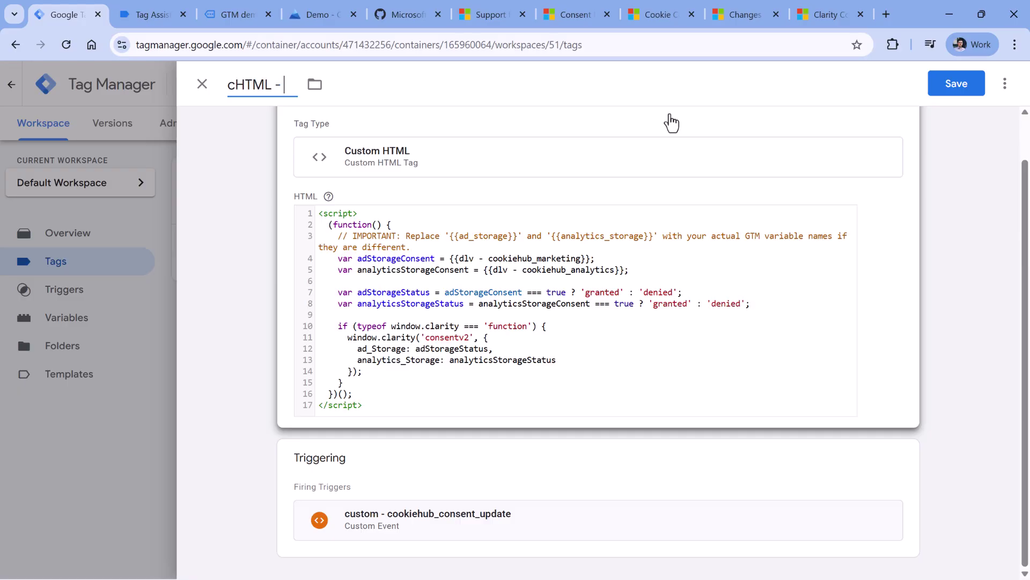
type(" - clarity consent")
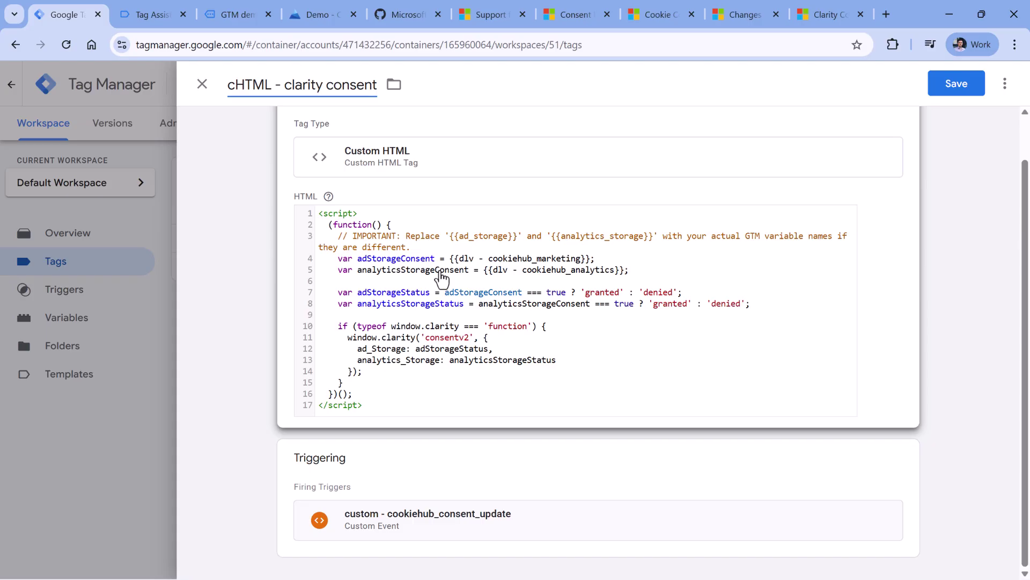
left_click(153, 16)
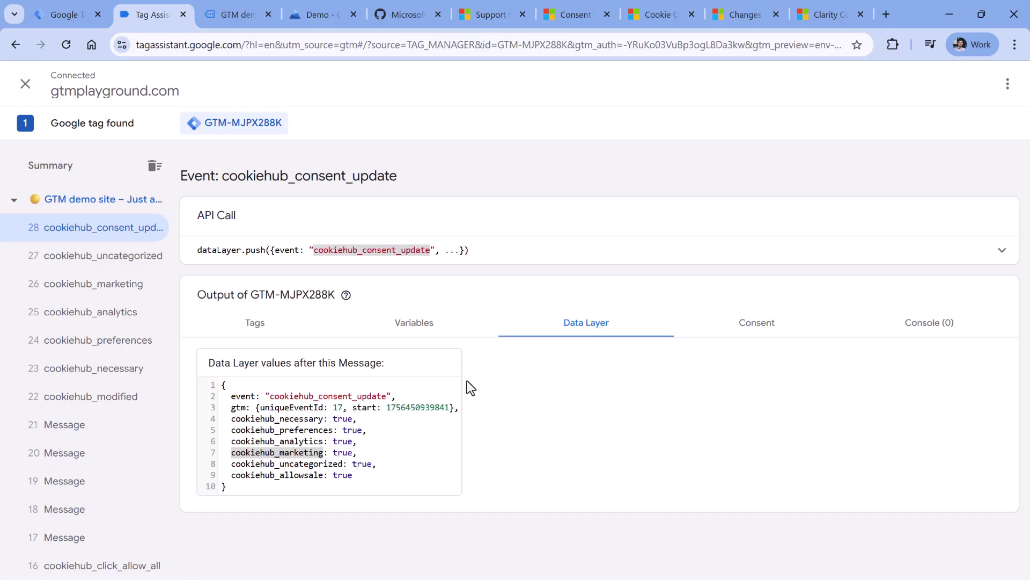
left_click(64, 15)
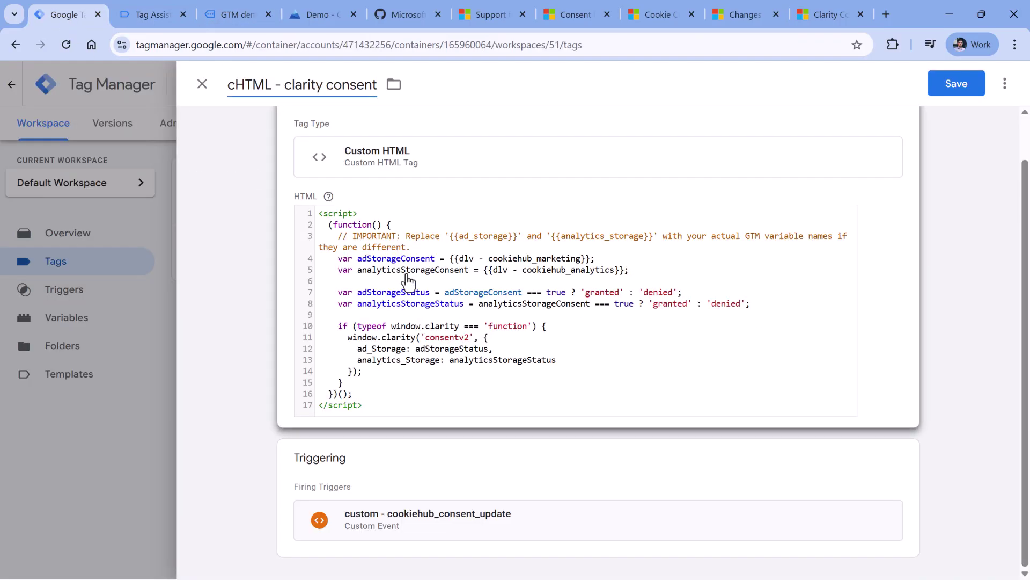
left_click(955, 85)
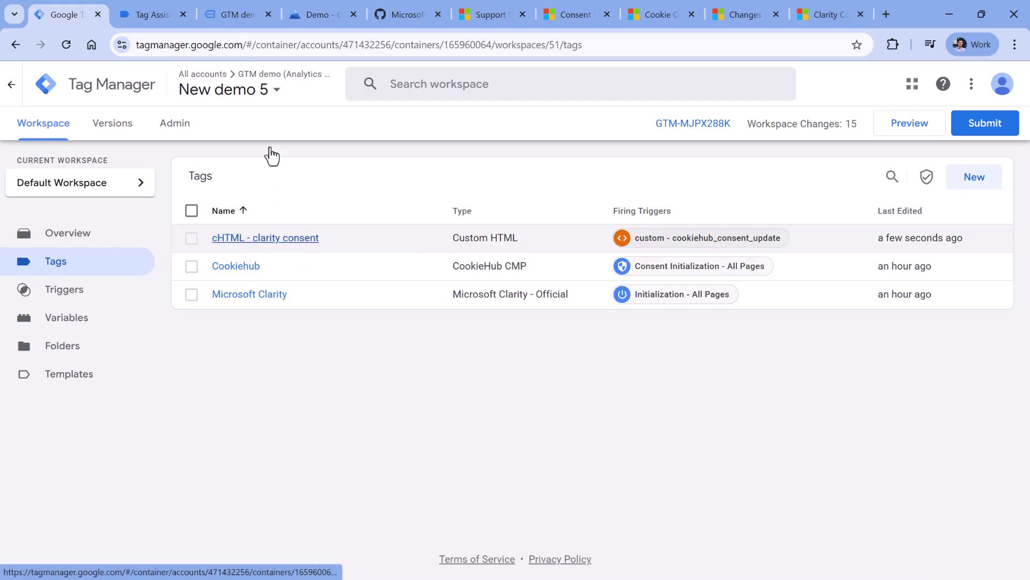
Compare Tag Assistant's cookiehub_analytics true value with the granted/denied values on script line 7
left_click(235, 23)
left_click(153, 14)
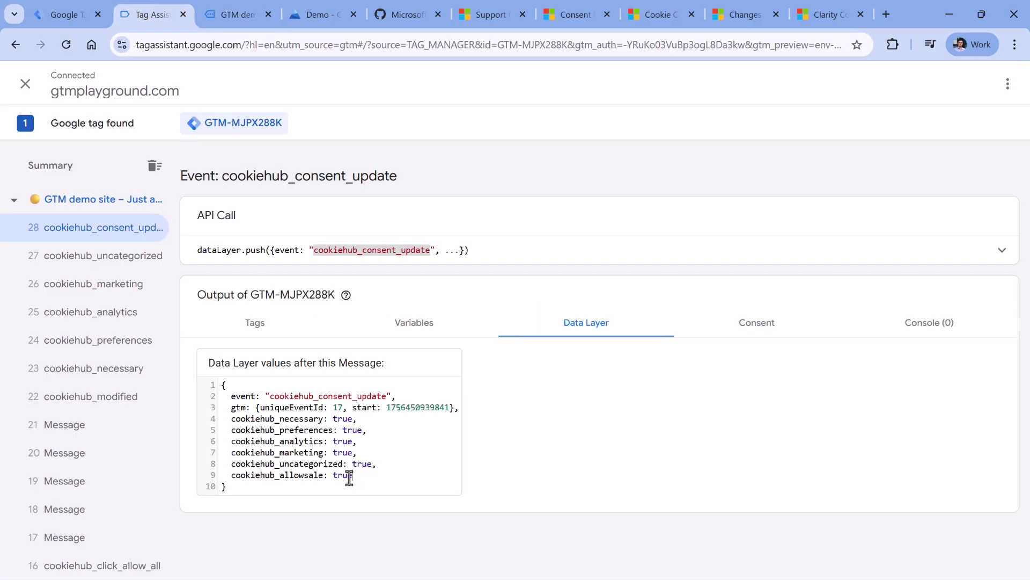
left_click_drag(350, 480, 231, 439)
left_click(340, 452)
double_click(341, 441)
left_click(69, 15)
left_click(269, 237)
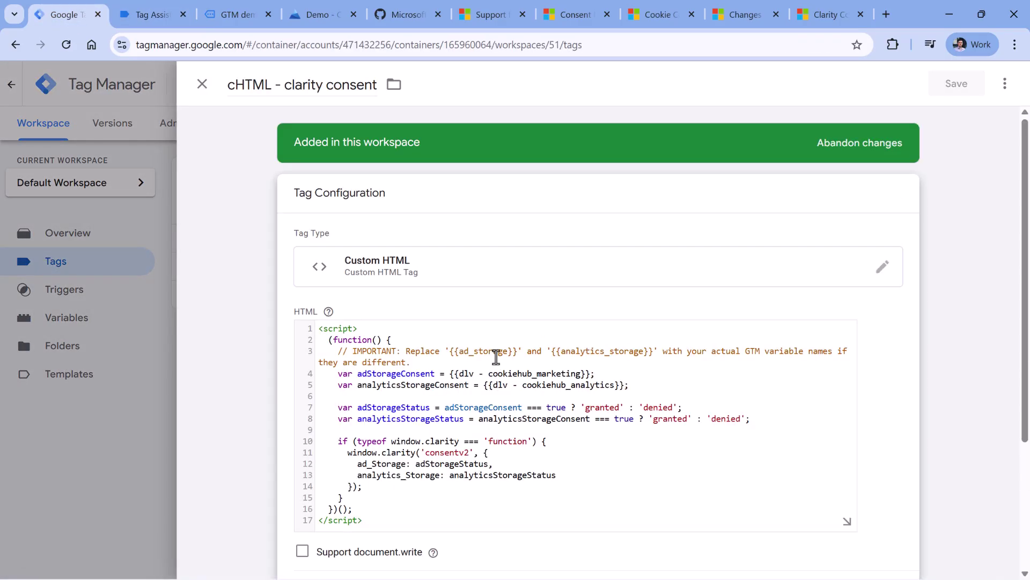
double_click(556, 407)
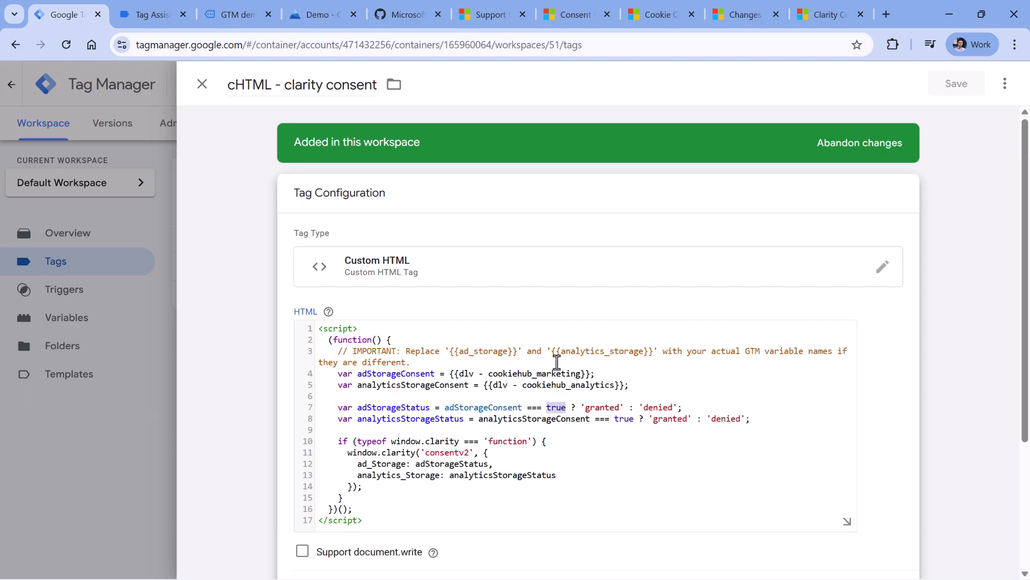
double_click(599, 407)
left_click(656, 405)
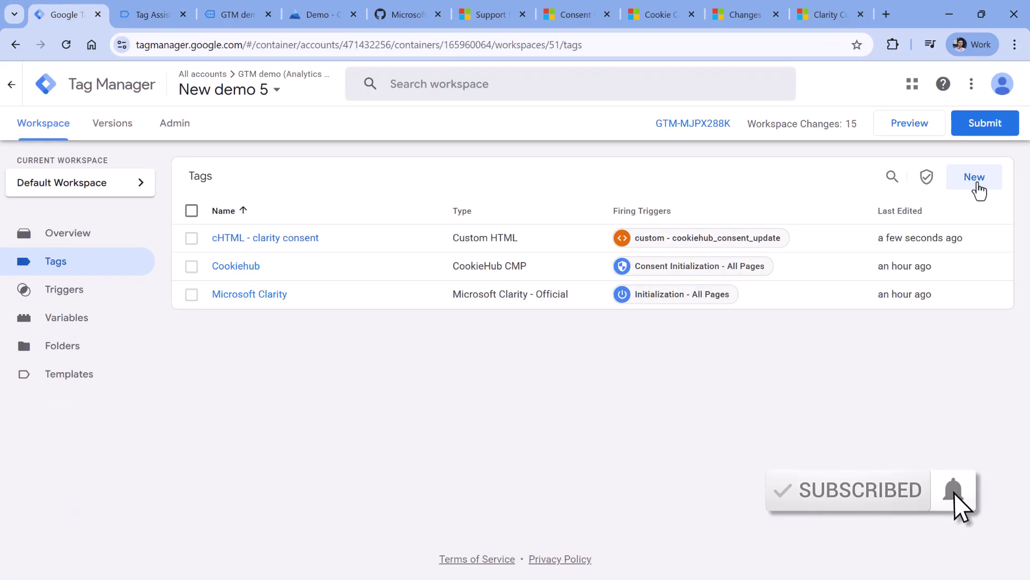
Start another Custom HTML tag containing an empty <script></script> block
left_click(974, 180)
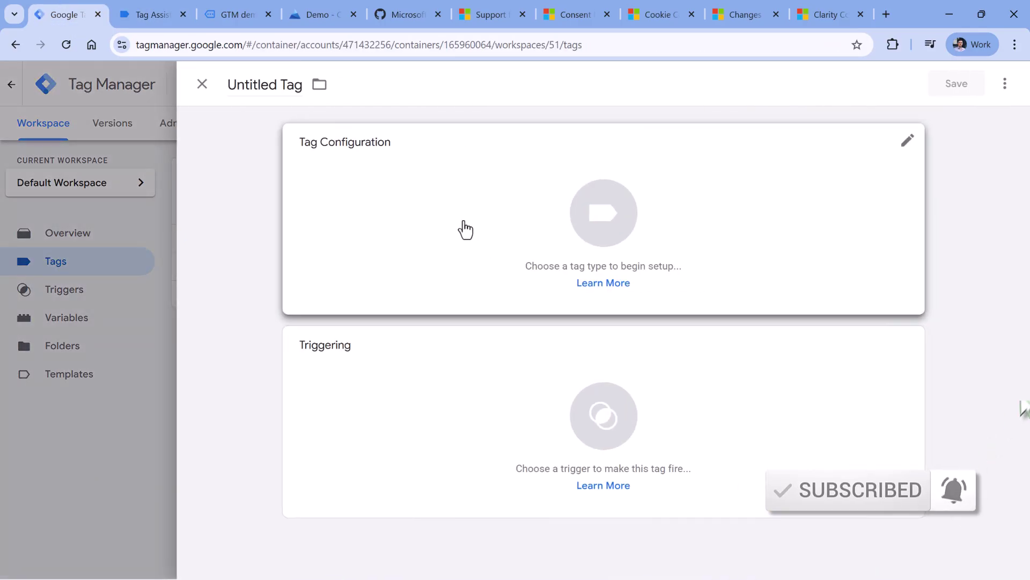
left_click(460, 228)
left_click(691, 476)
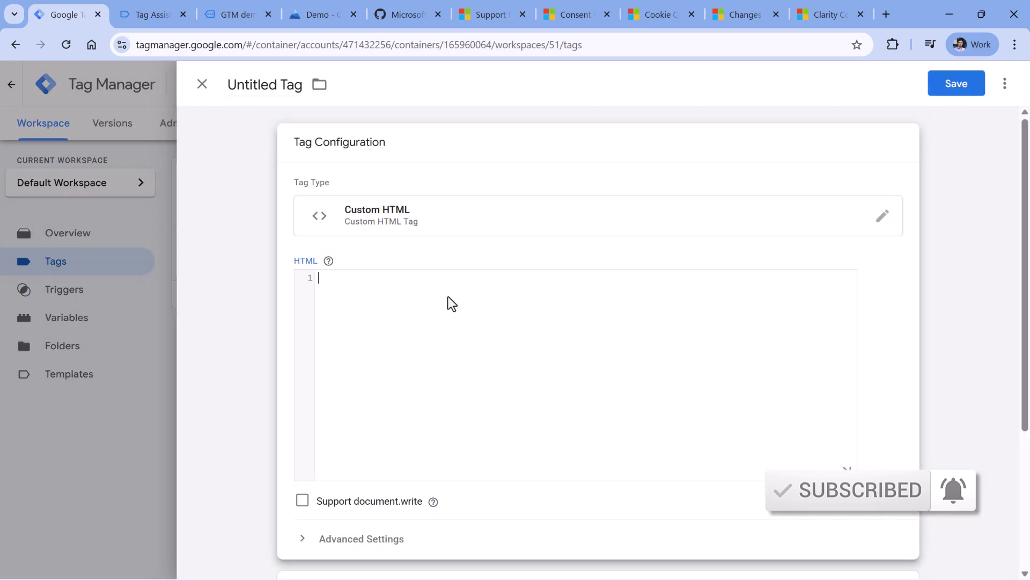
type("<script>")
key("Return")
key("Return")
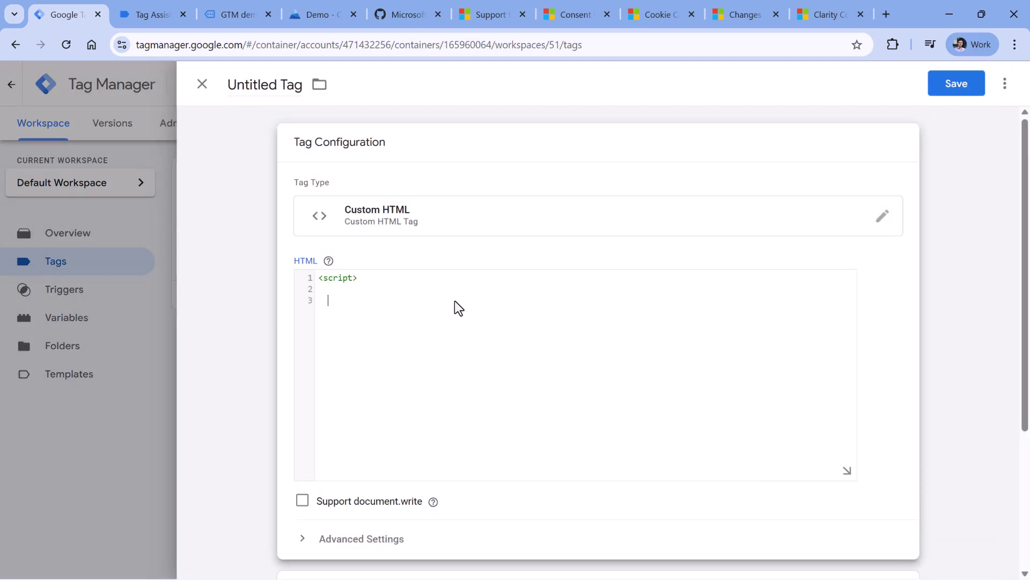
type("</script>")
Copy the consentv2 example from Clarity's Consent API V2 article and paste it inside the script
left_click(481, 17)
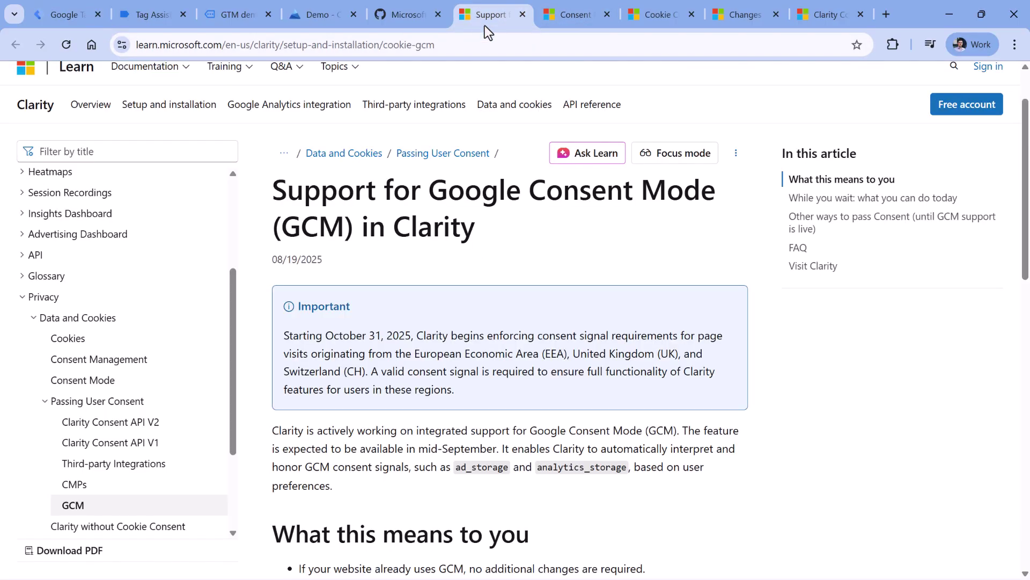
key("ctrl+9")
left_click_drag(308, 365, 284, 318)
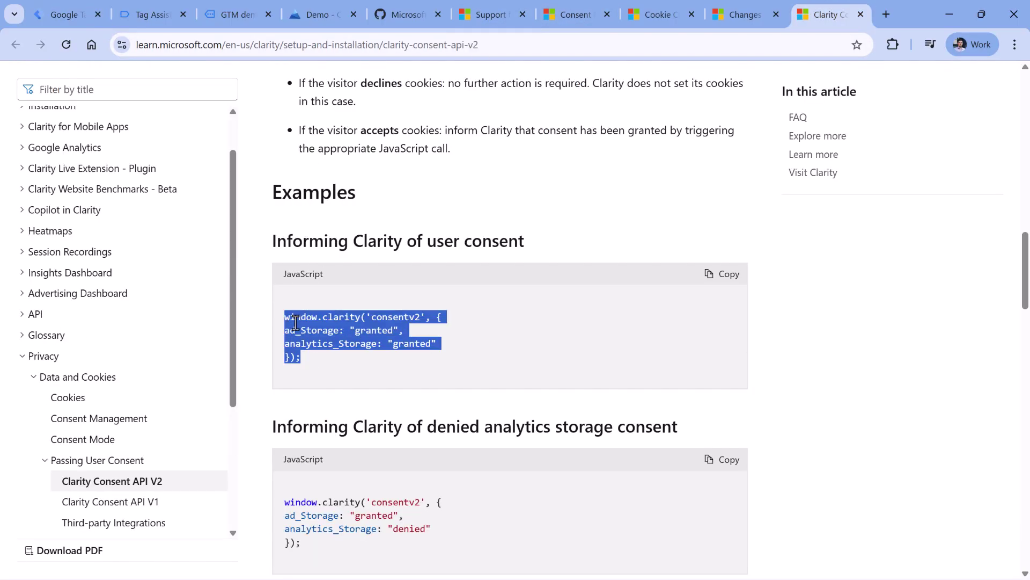
right_click(323, 331)
left_click(325, 342)
left_click(71, 14)
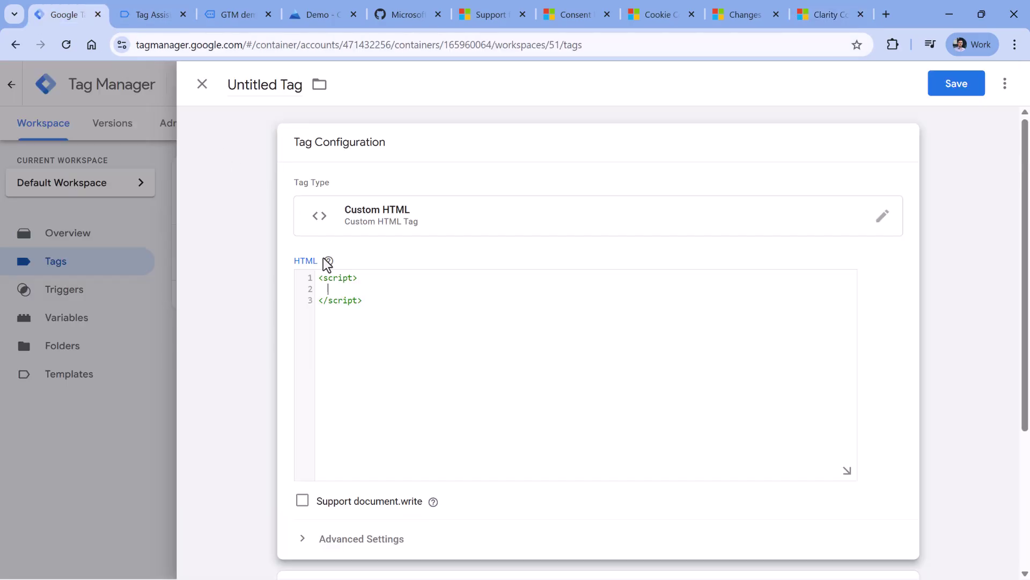
key("ctrl+v")
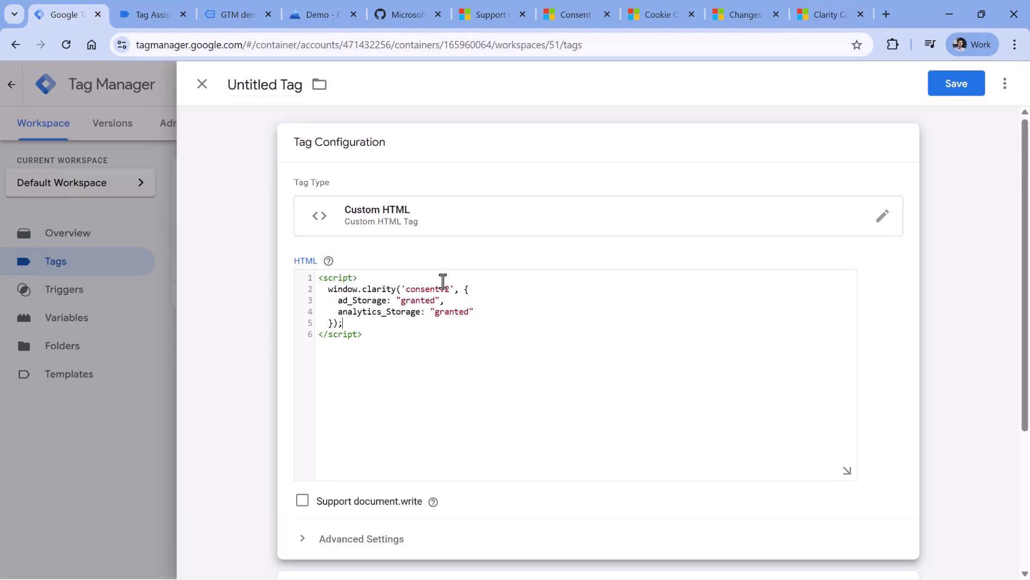
Feed ad_Storage and analytics_Storage from {{dlv - cookiehub_marketing}} and {{dlv - cookiehub_analytics}}, then close the editor
left_click_drag(397, 301, 436, 300)
key("BackSpace")
type("{{")
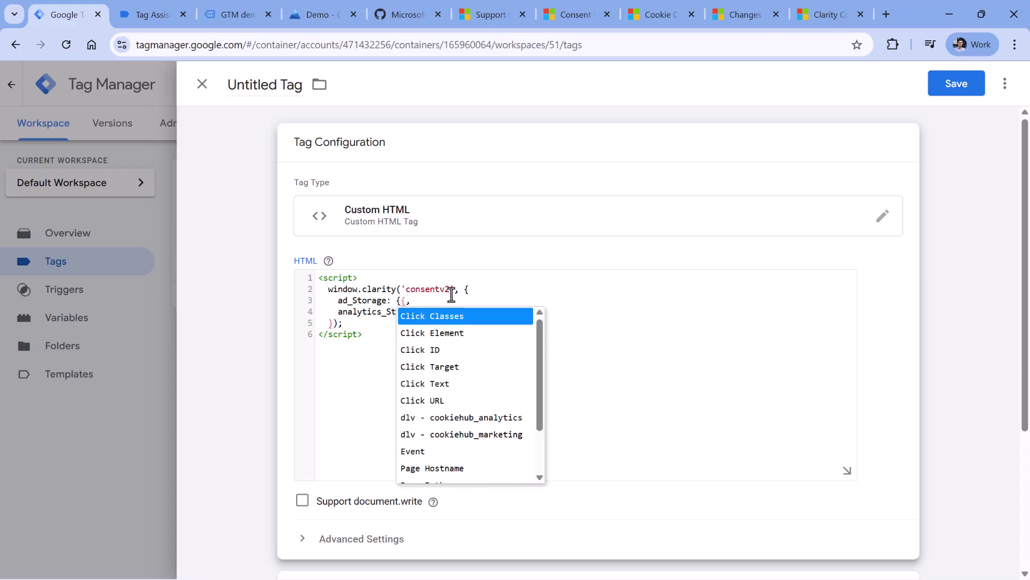
left_click(463, 436)
left_click_drag(429, 312, 474, 313)
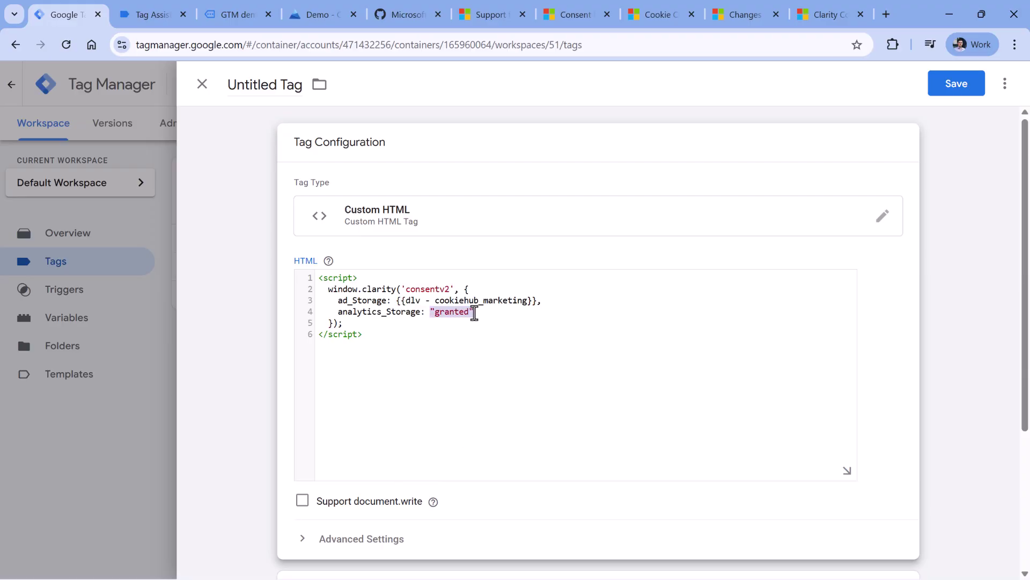
type("{{")
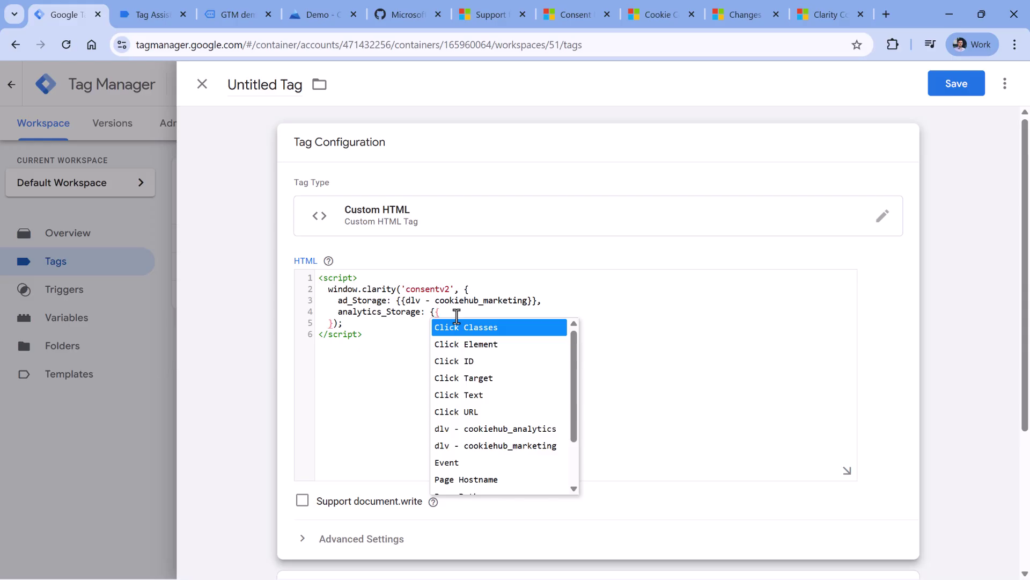
left_click(494, 429)
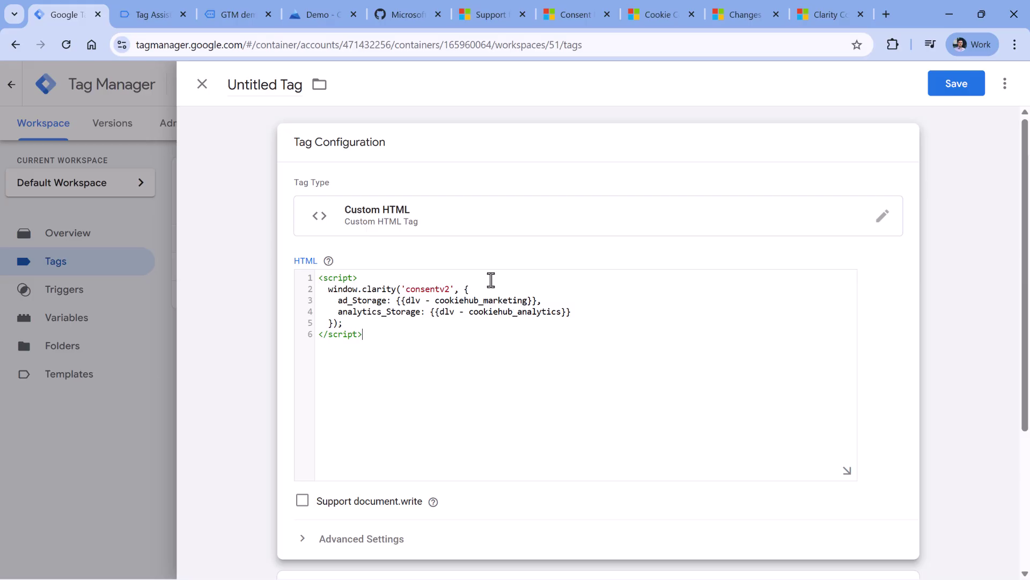
left_click(203, 84)
Discard the unsaved tag and delete the cookiehub, _clck and _clsk cookies in DevTools
left_click(621, 250)
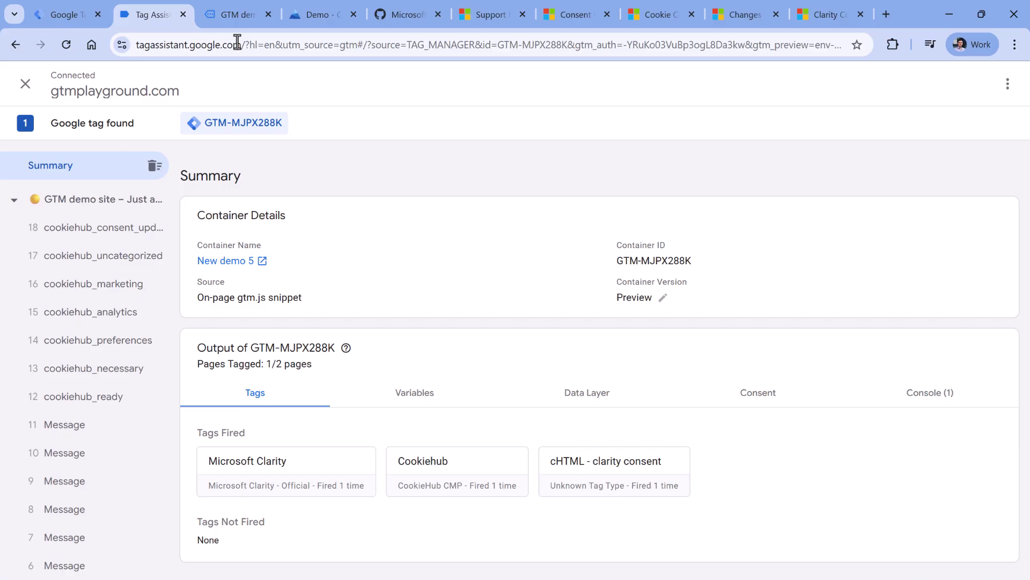
left_click(237, 16)
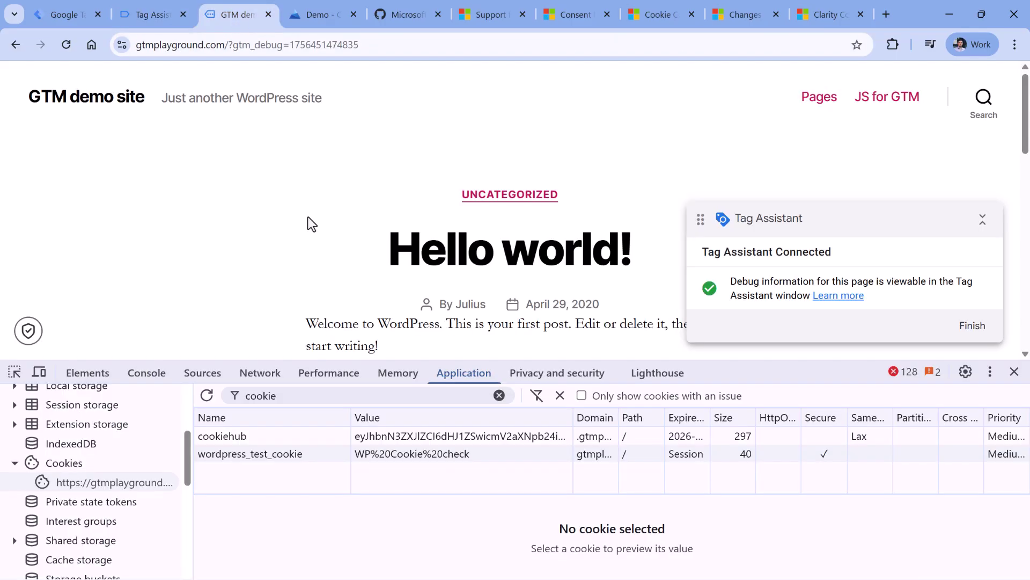
left_click(262, 437)
key("Delete")
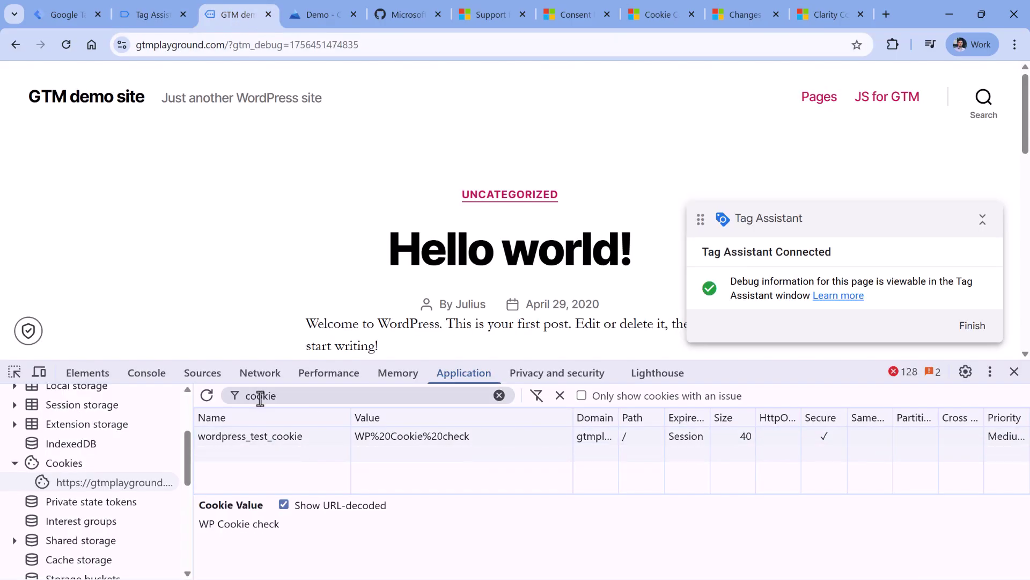
double_click(288, 395)
type("cl")
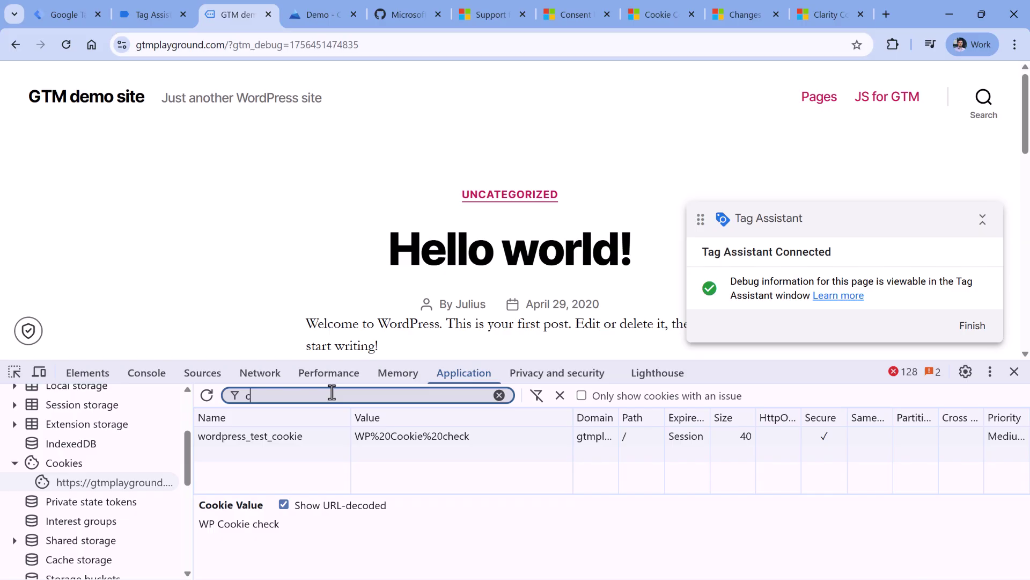
left_click(275, 439)
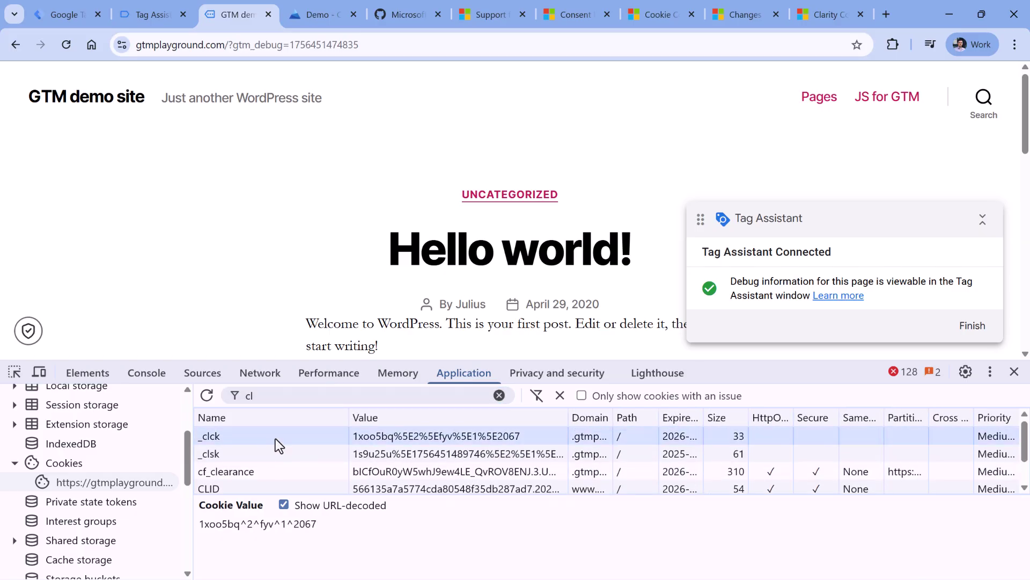
key("Delete")
key("Delete")
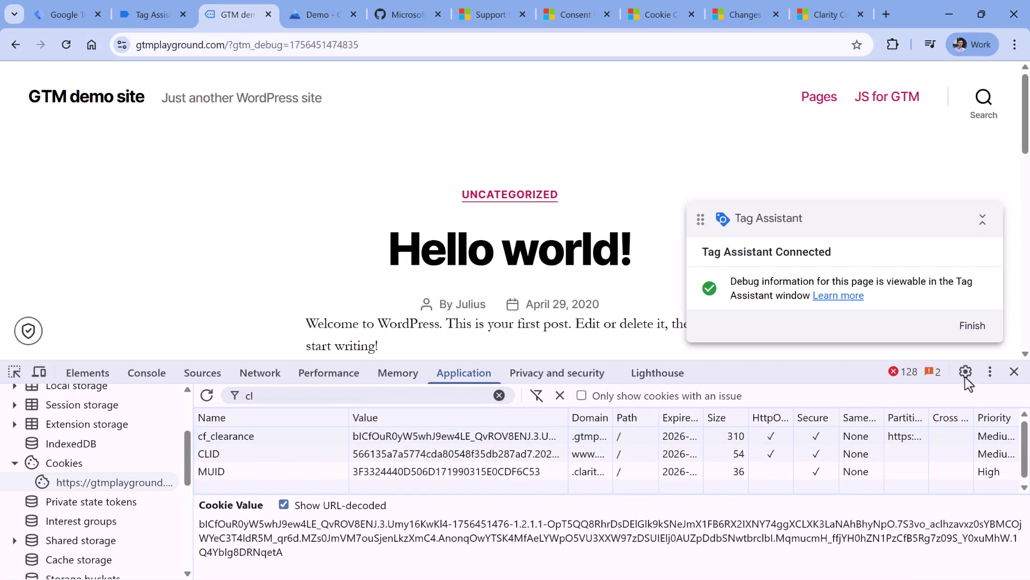
Close DevTools and reload the demo site so the CookieHub banner reappears
left_click(1013, 372)
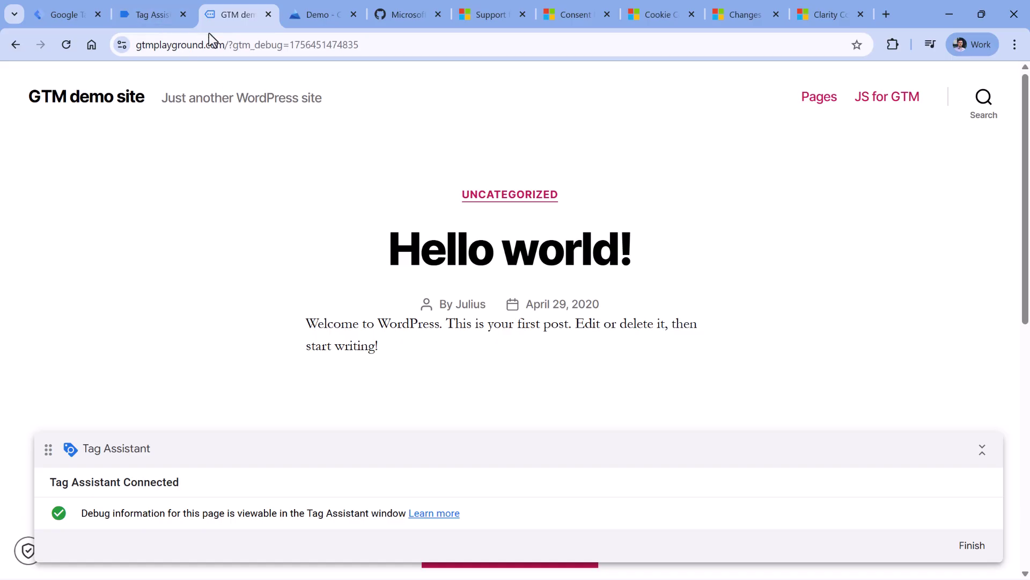
key("ctrl+shift+Tab")
key("ctrl+Tab")
key("F5")
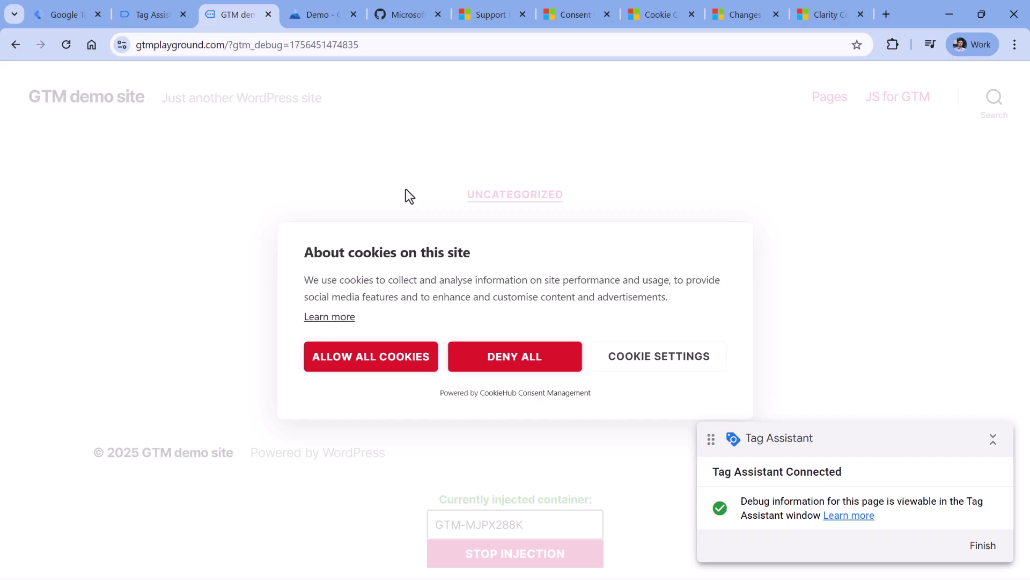
Check the cookiehub_consent_update event's Variables: cHTML - clarity consent fired with both dlv CookieHub values false
left_click(153, 16)
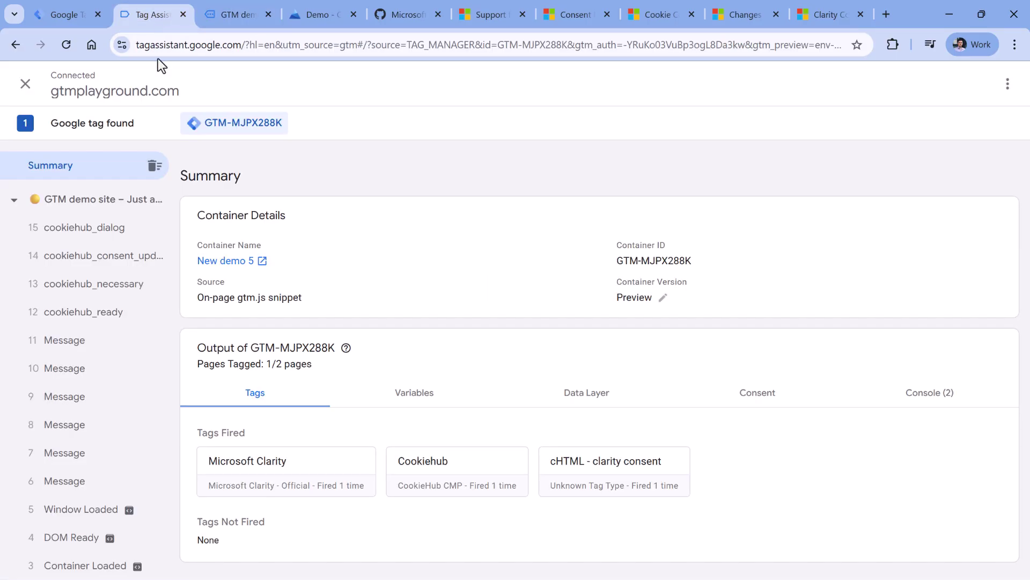
left_click(81, 260)
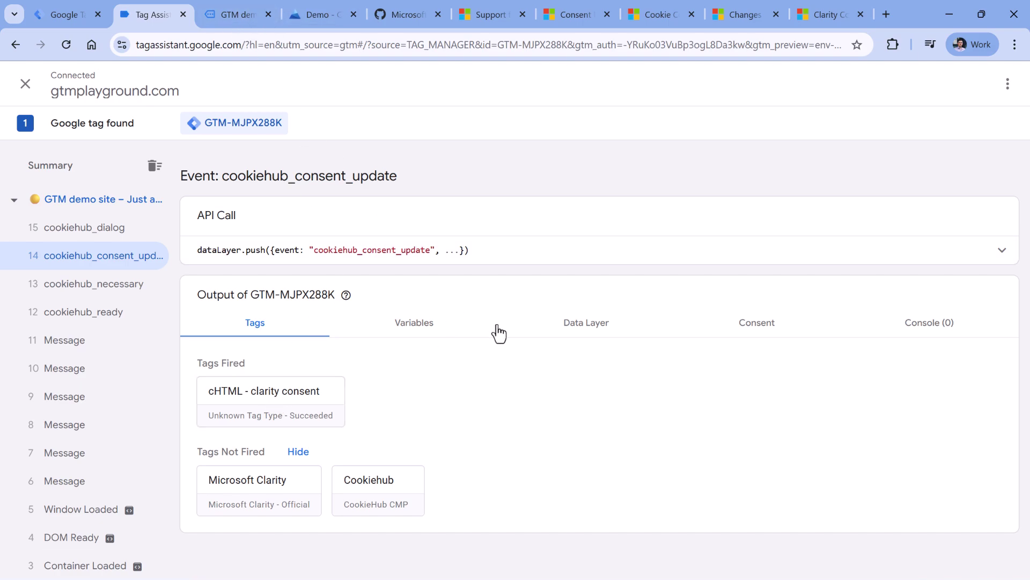
left_click(429, 323)
scroll(346, 375, "down", 3)
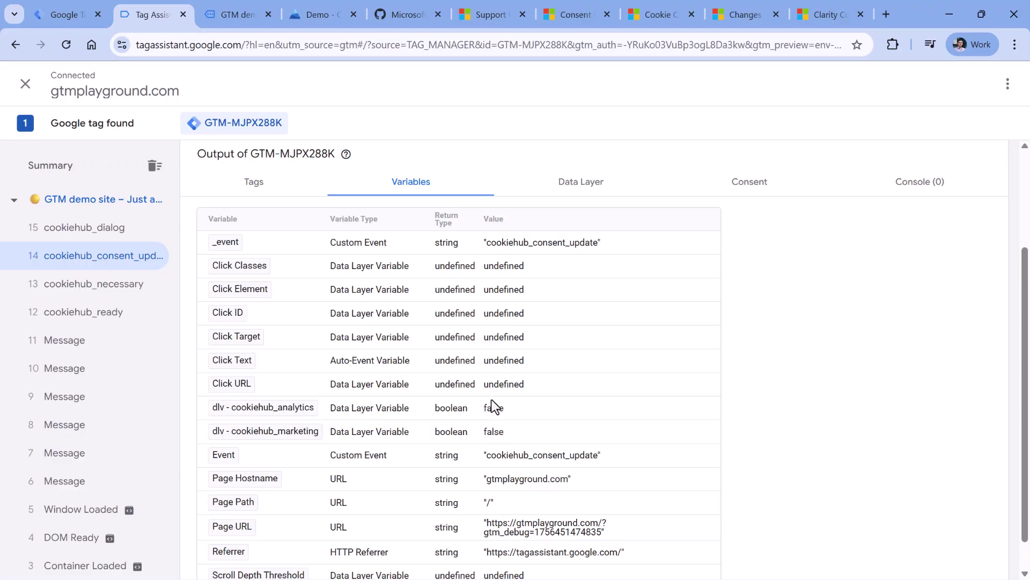
Open the demo site's Application > Cookies in DevTools and inspect the empty _clck and _clsk values
left_click(237, 16)
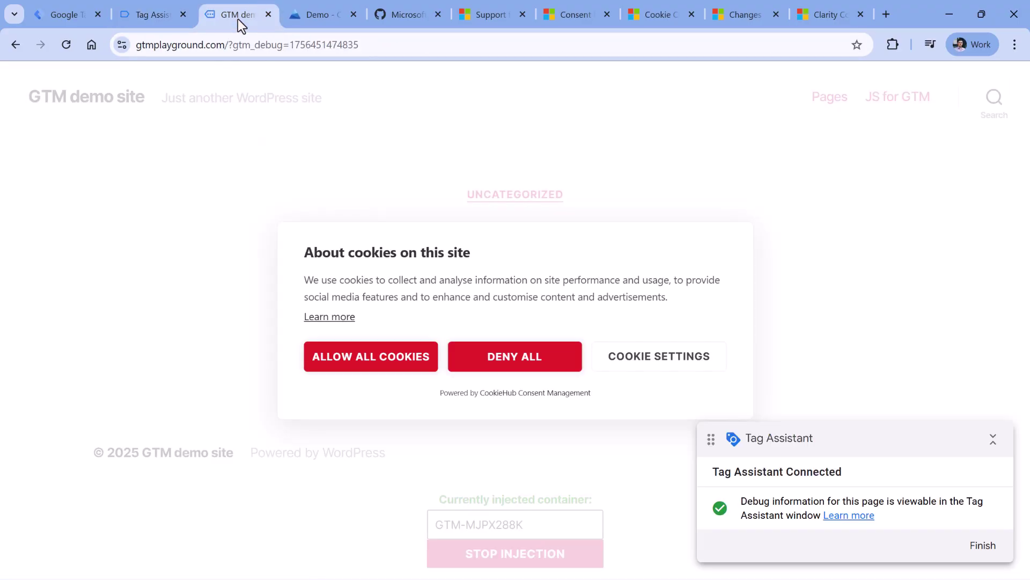
key("F12")
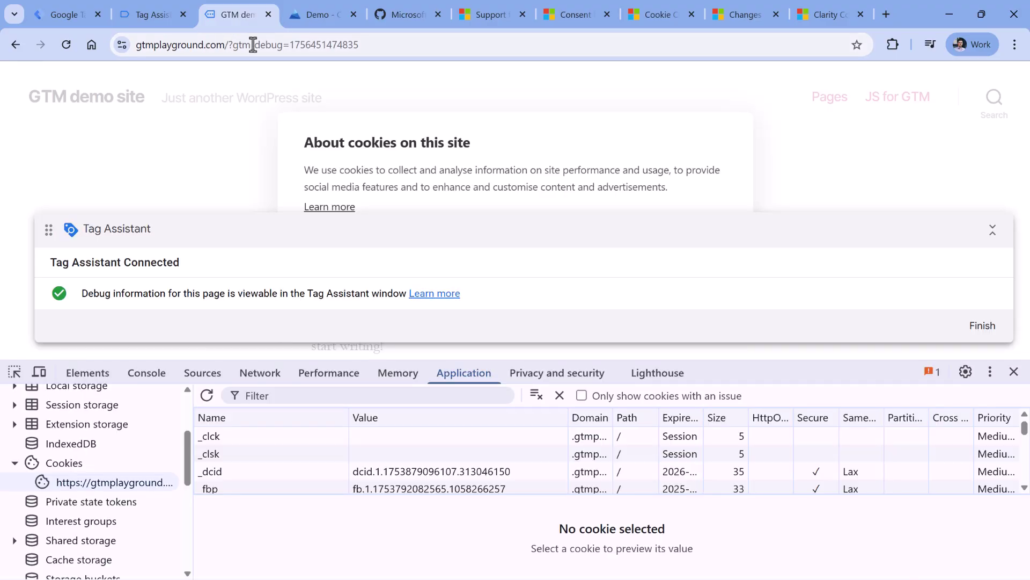
left_click(471, 372)
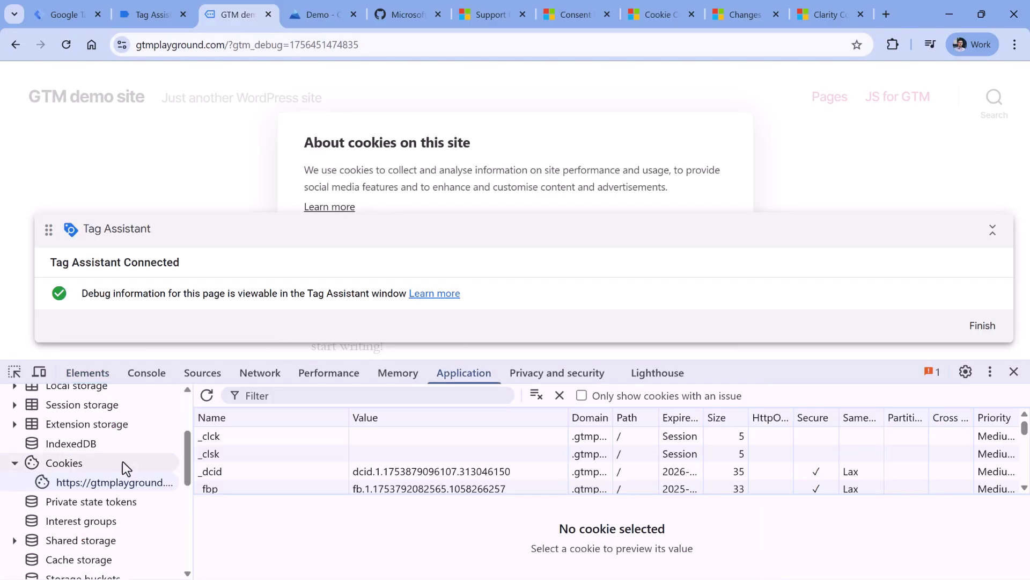
left_click_drag(236, 359, 240, 250)
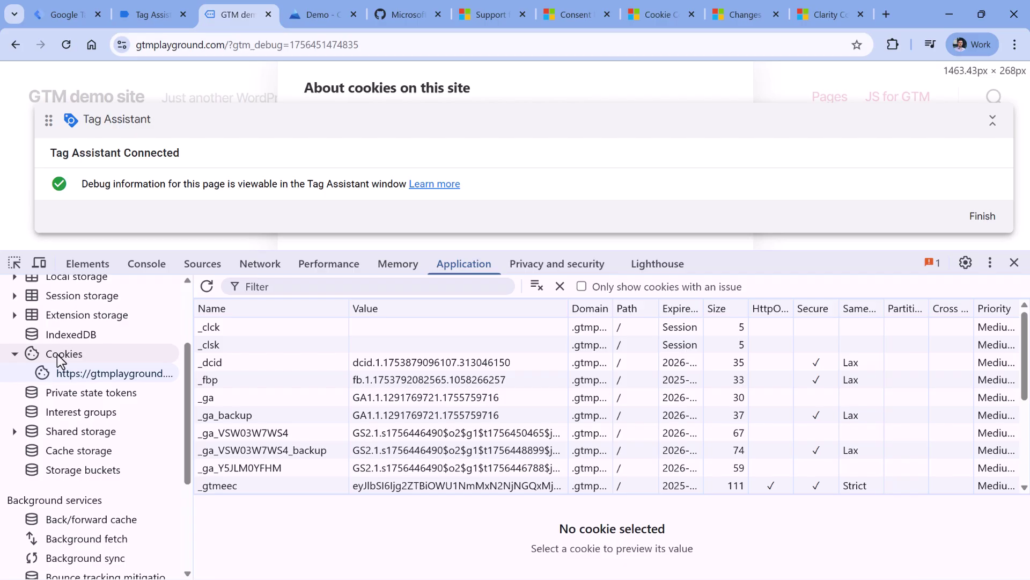
left_click(266, 287)
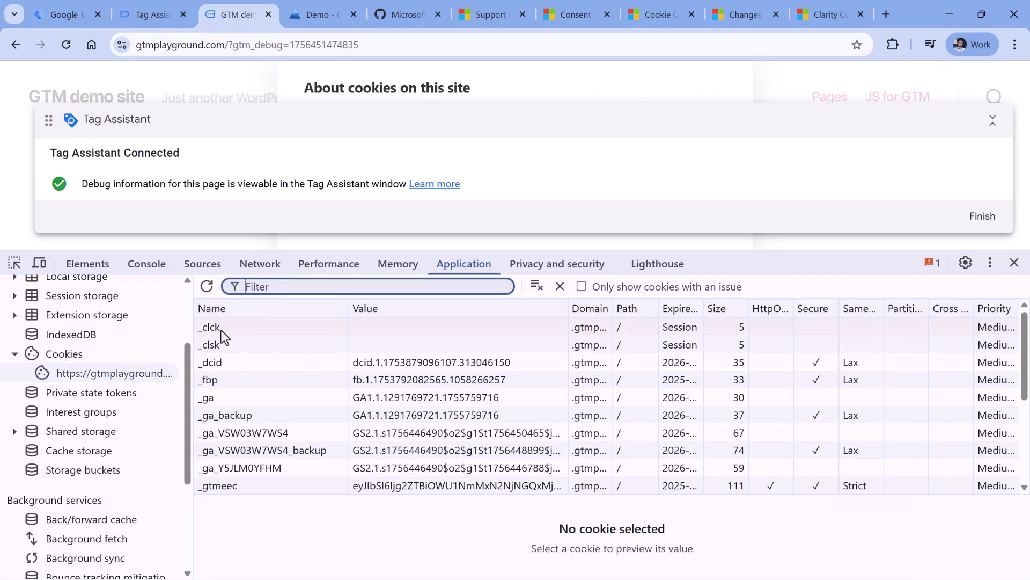
left_click(234, 346)
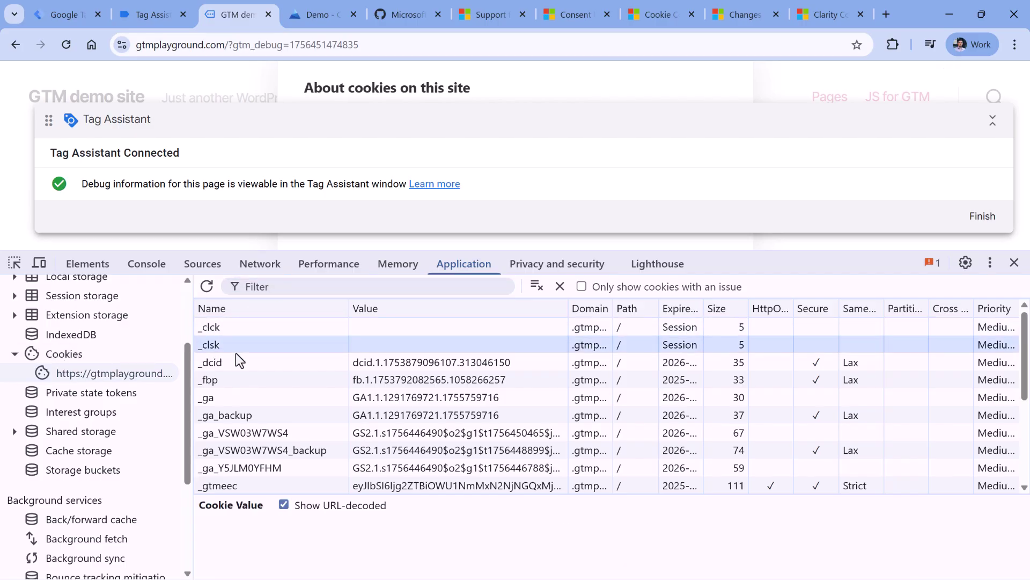
left_click(269, 327)
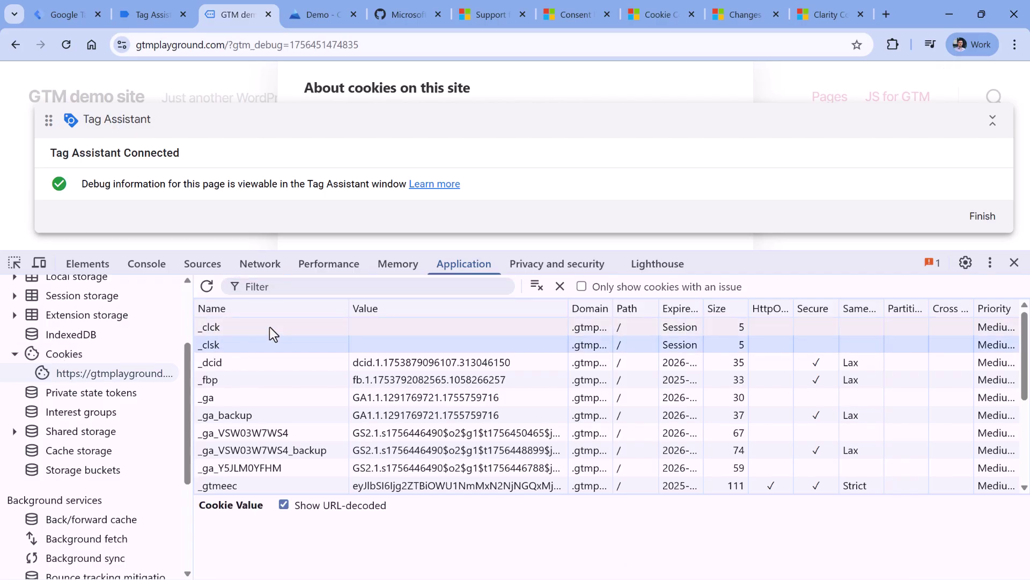
left_click(446, 344)
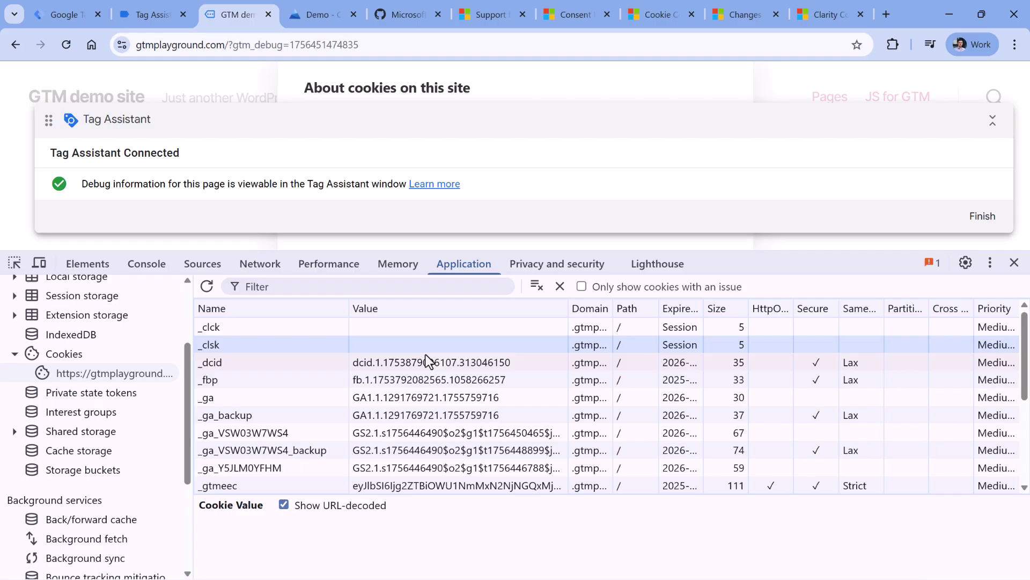
left_click(263, 329)
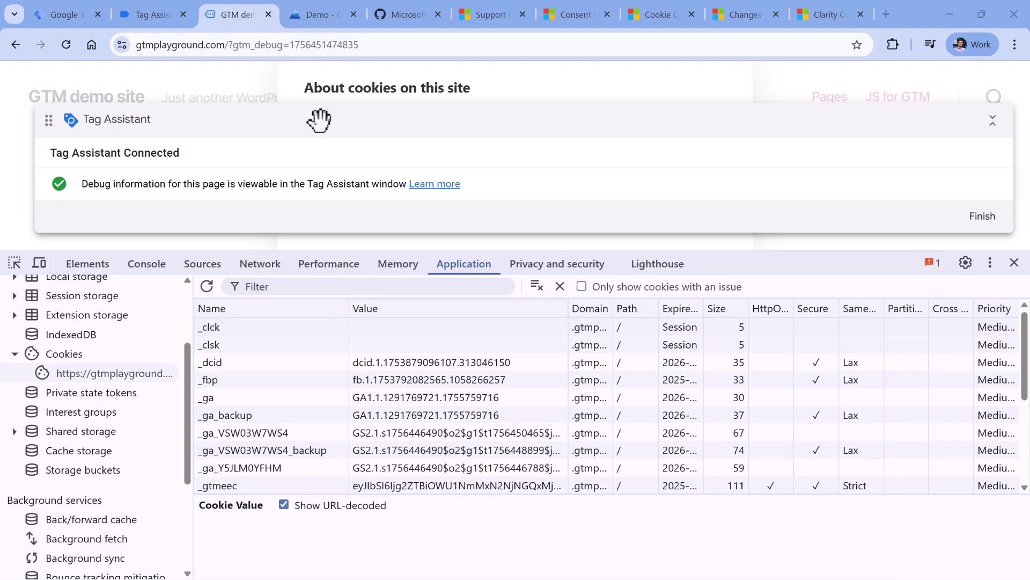
Clear the demo site's console and copy the Step b clarity('metadata') verification function
left_click(146, 265)
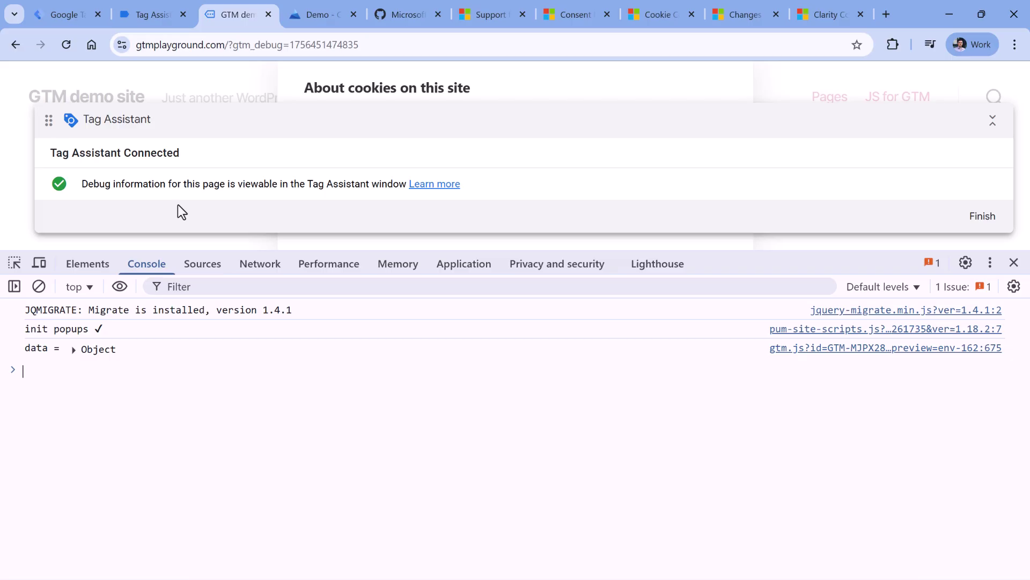
left_click(42, 288)
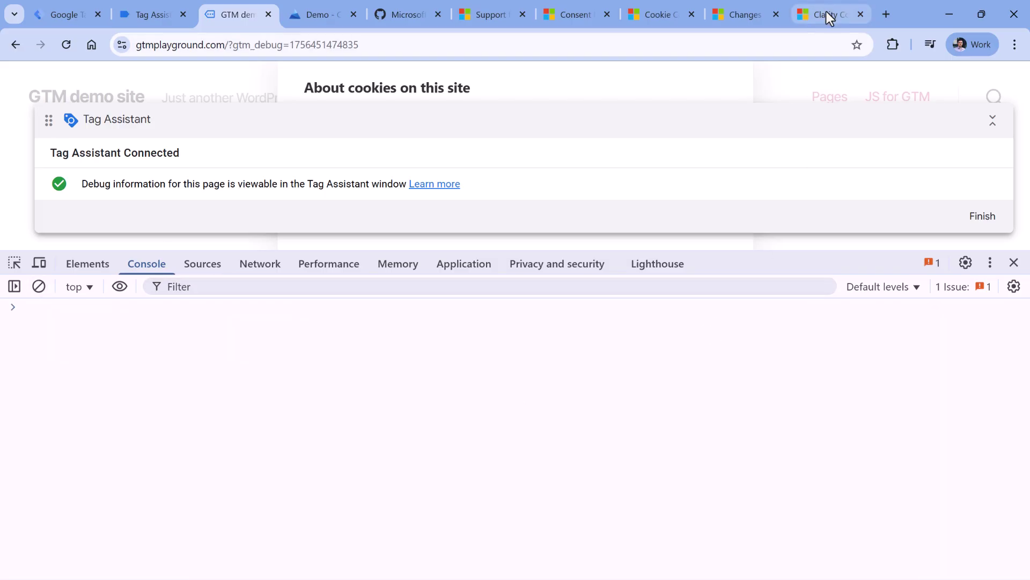
key("ctrl+7")
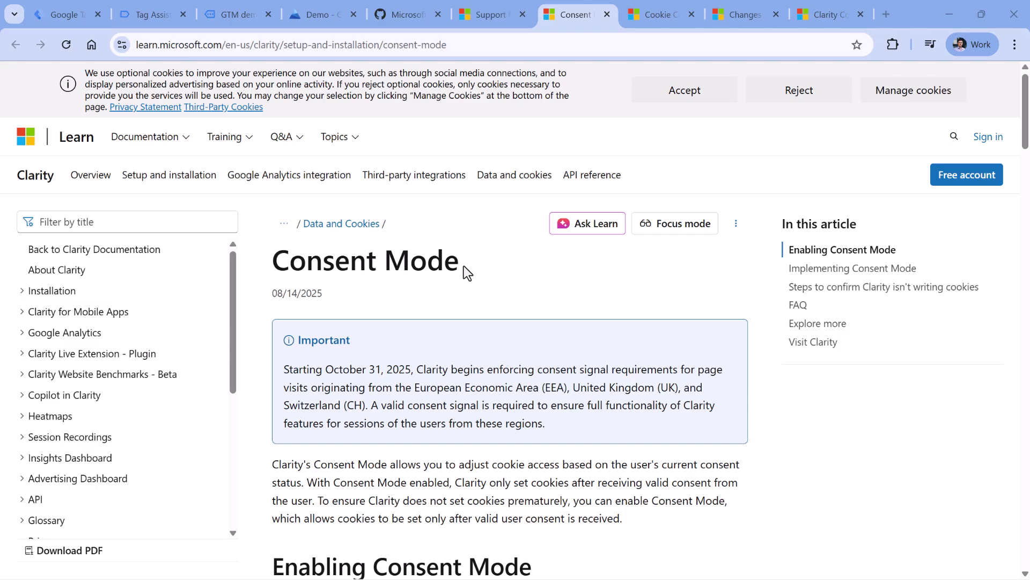
scroll(464, 268, "down", 20)
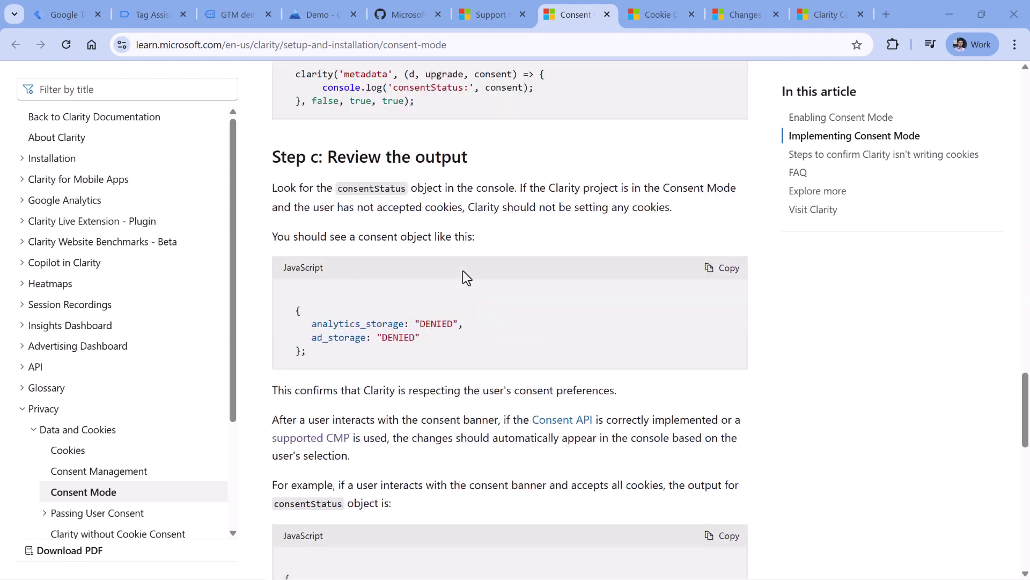
scroll(466, 277, "up", 2)
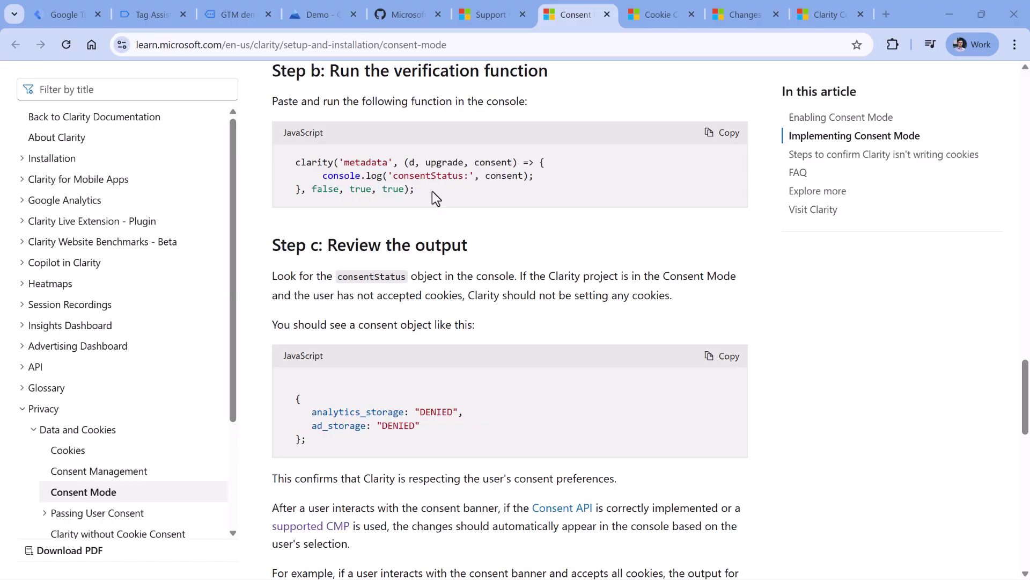
left_click_drag(436, 198, 290, 161)
left_click(722, 133)
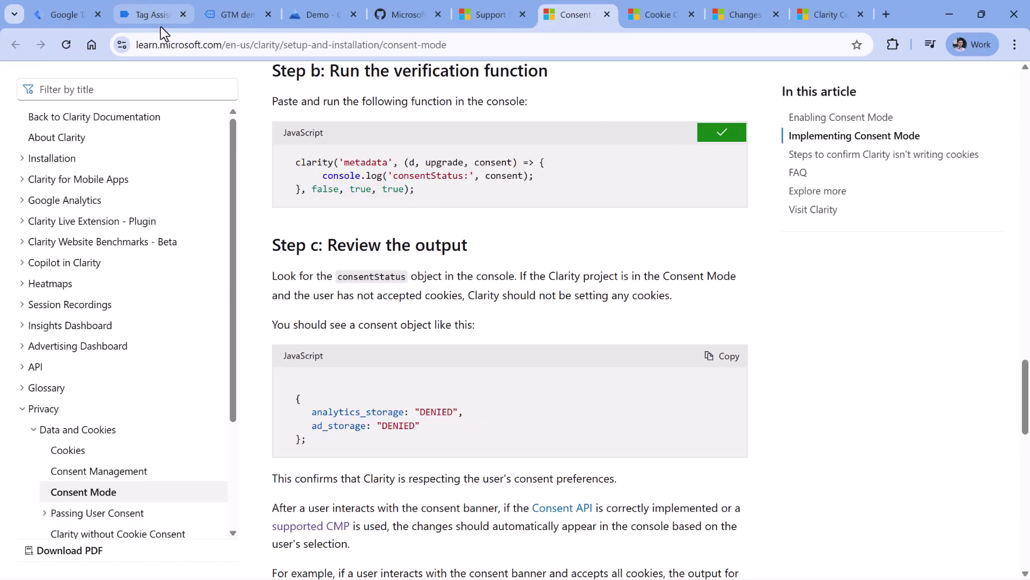
Run the verification function in the console to confirm Clarity consent is denied
left_click(241, 21)
key("ctrl+v")
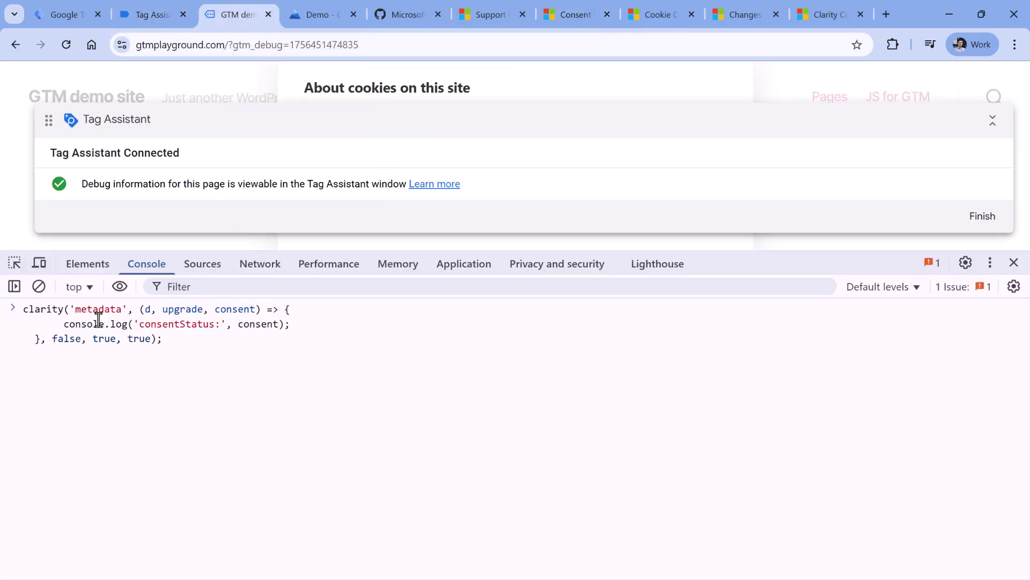
key("Return")
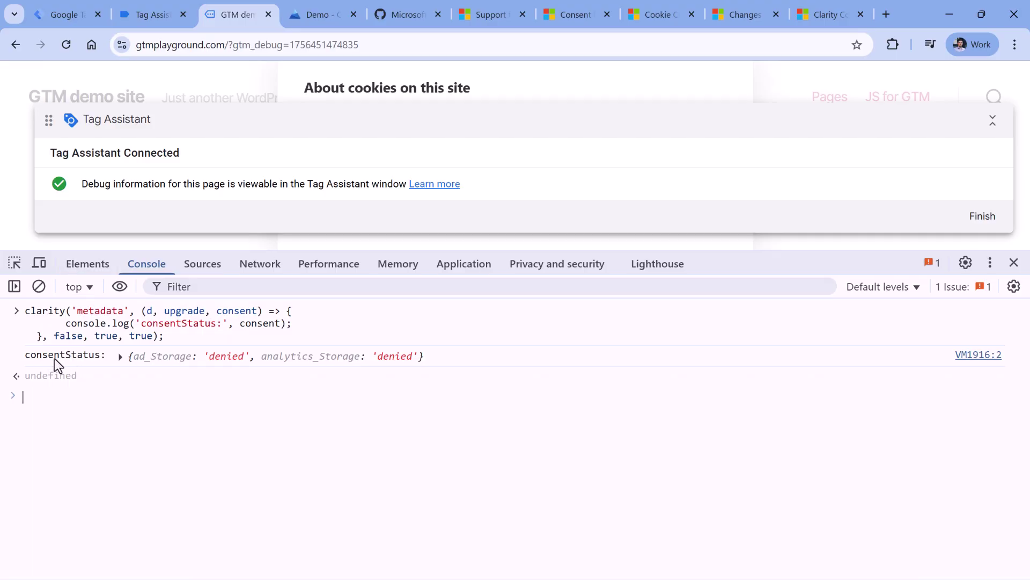
left_click_drag(784, 250, 794, 376)
left_click_drag(949, 230, 926, 90)
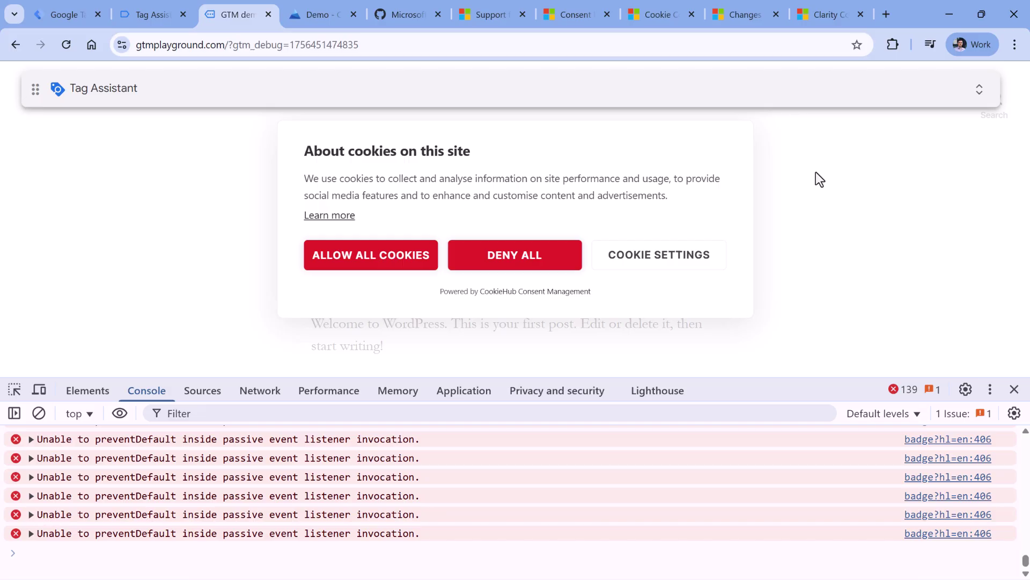
Accept all cookies and confirm the _clck and _clsk cookies now hold values
left_click(375, 267)
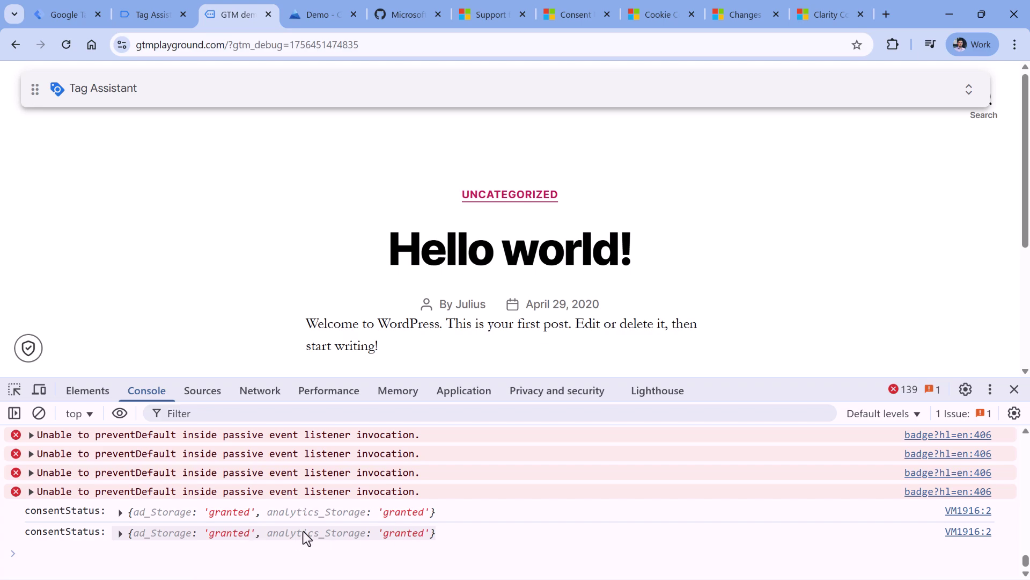
left_click(466, 391)
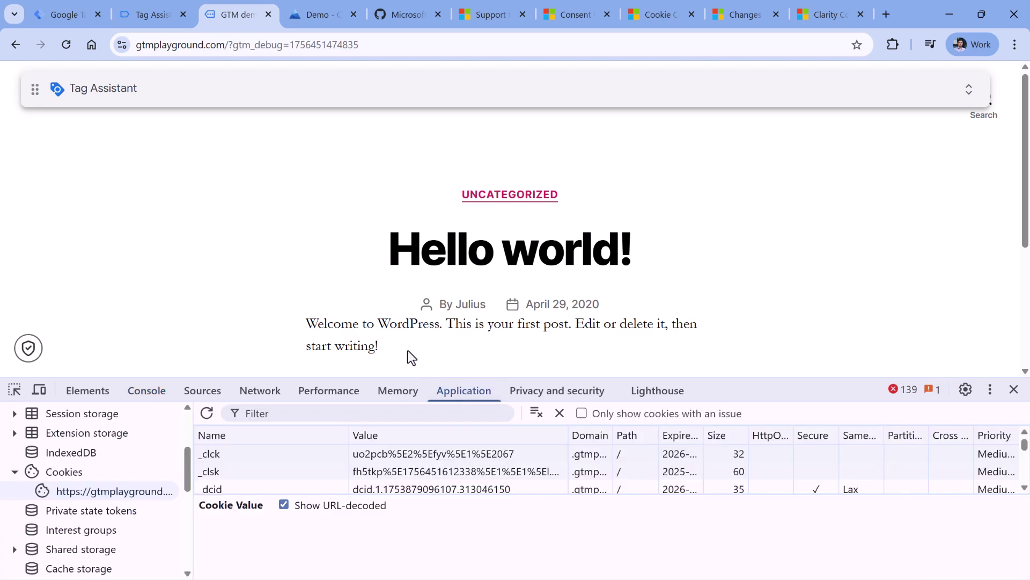
left_click(250, 468)
left_click(258, 455)
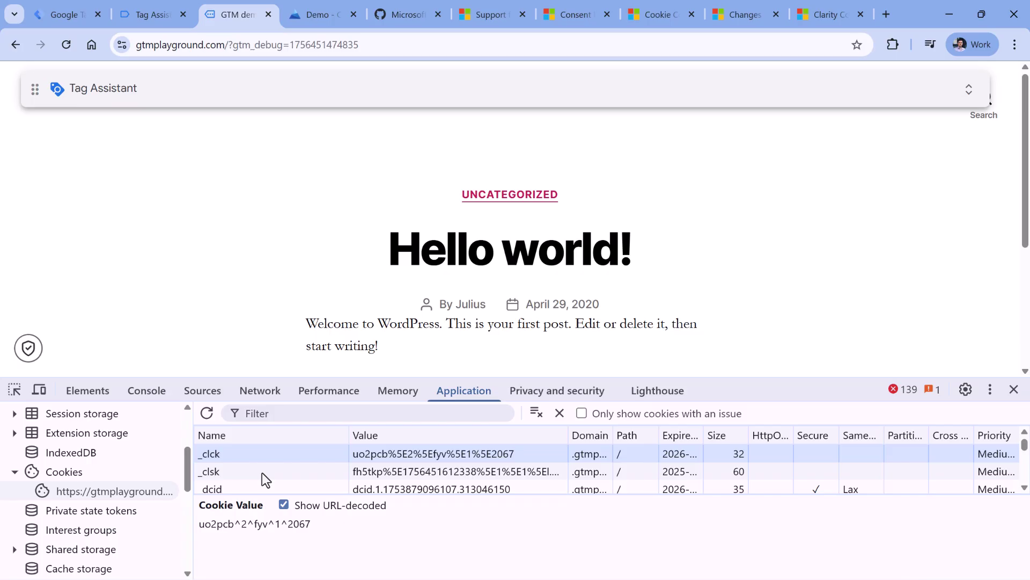
left_click(263, 473)
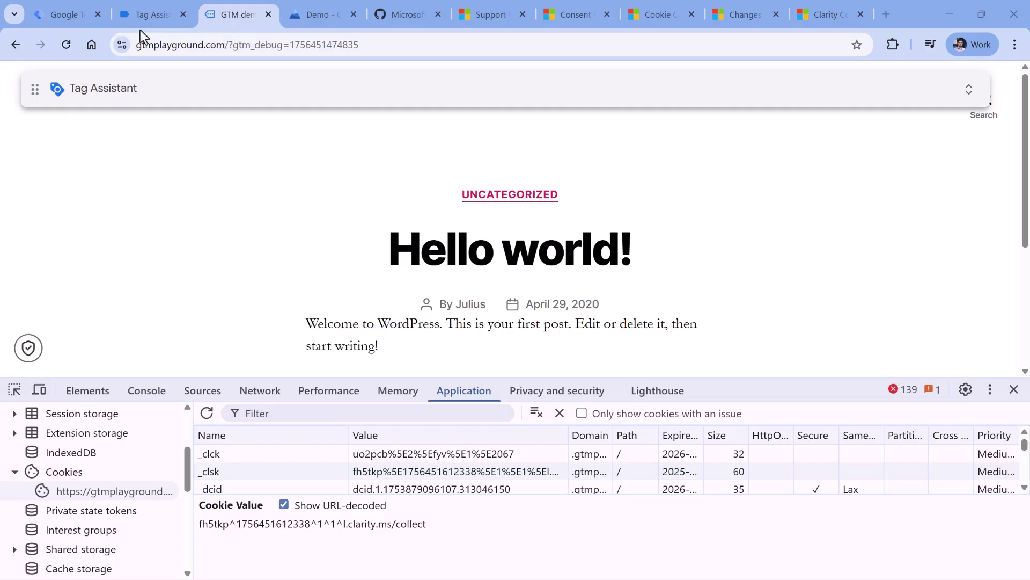
left_click(67, 16)
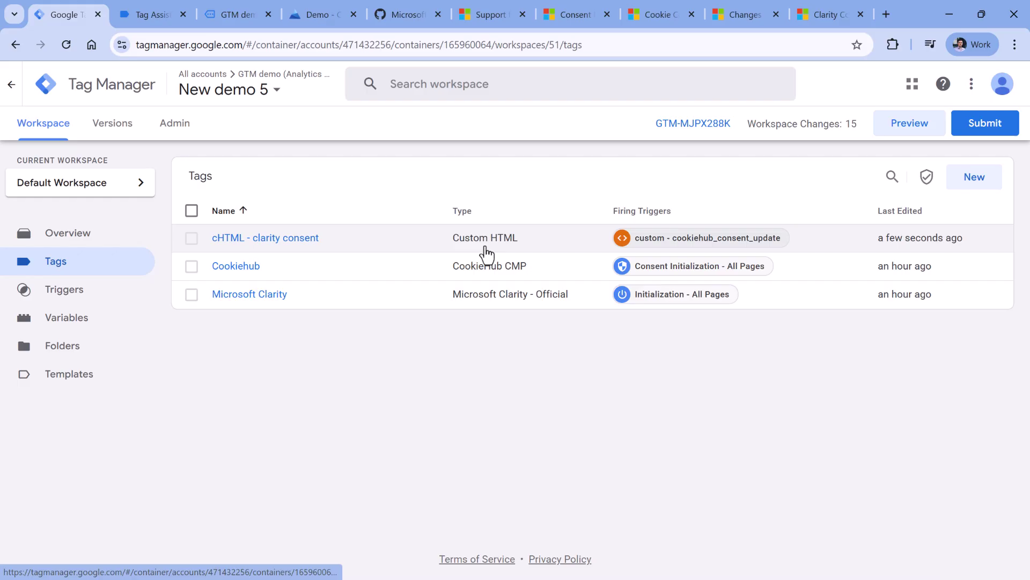
left_click(274, 238)
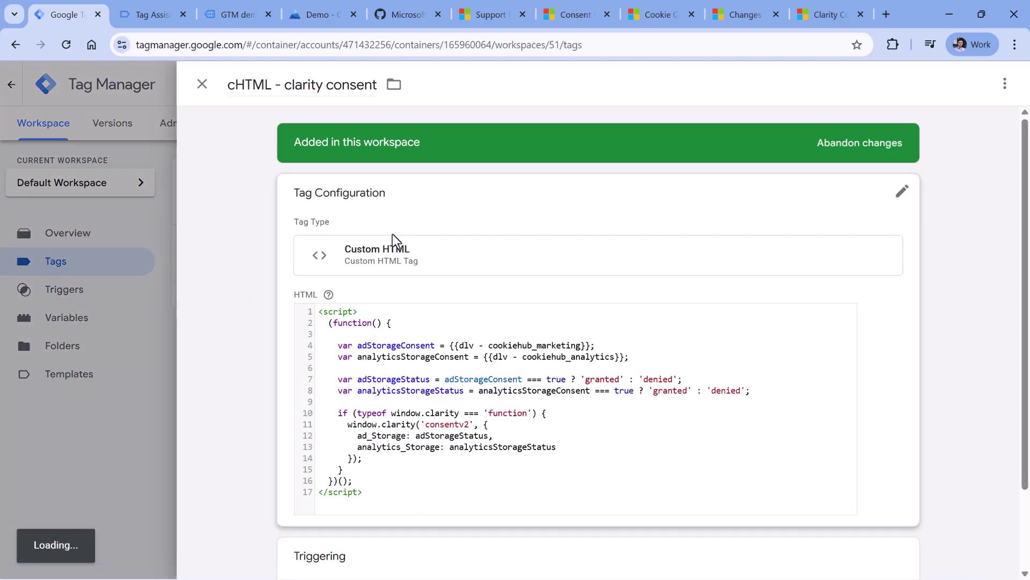
left_click(397, 357)
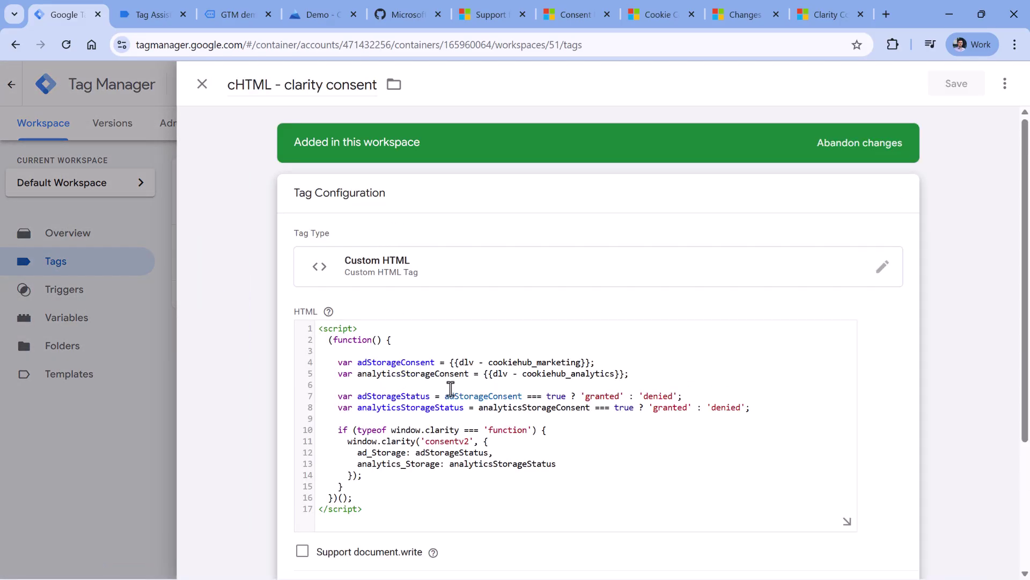
left_click_drag(391, 430, 461, 432)
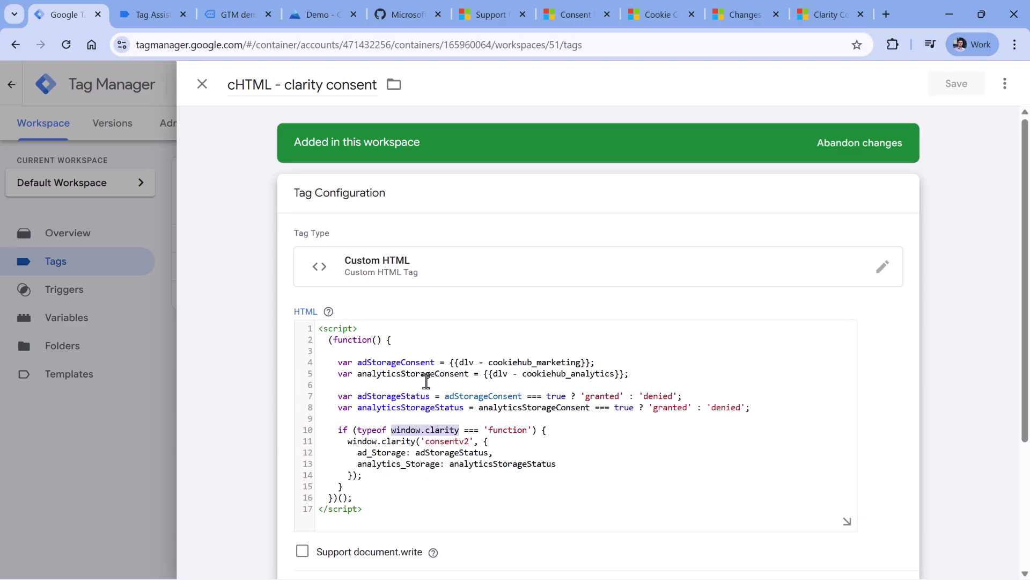
left_click(417, 437)
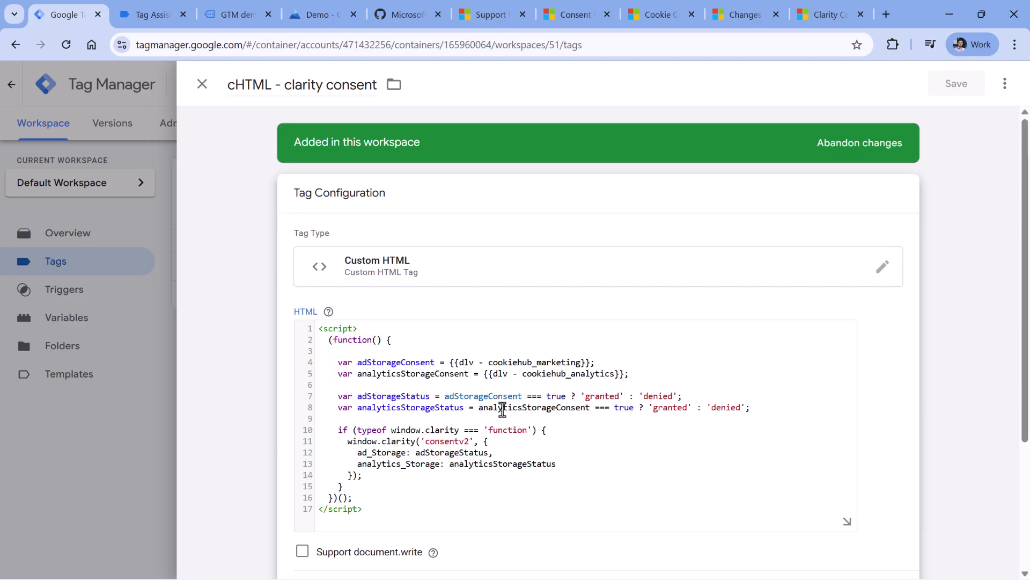
left_click(203, 86)
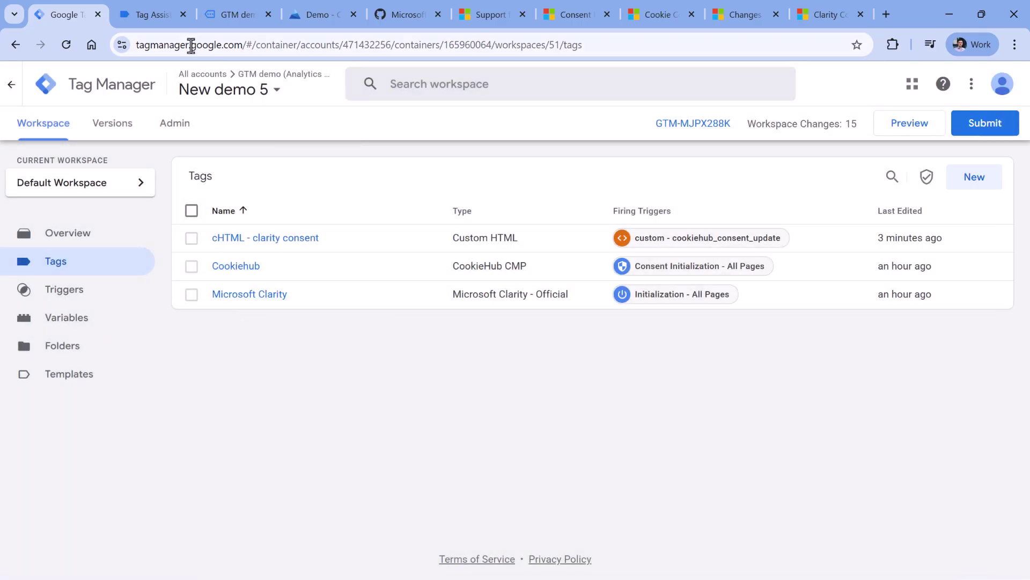
In Tag Assistant, confirm 'cHTML - clarity consent' did not fire on the Initialization event
left_click(152, 16)
scroll(107, 258, "down", 8)
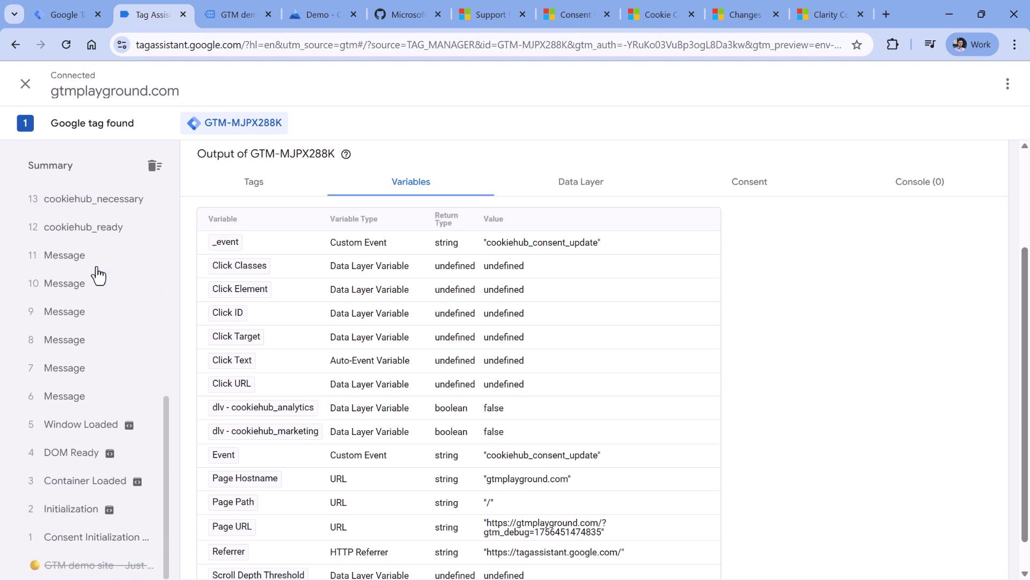
left_click(85, 513)
left_click(286, 193)
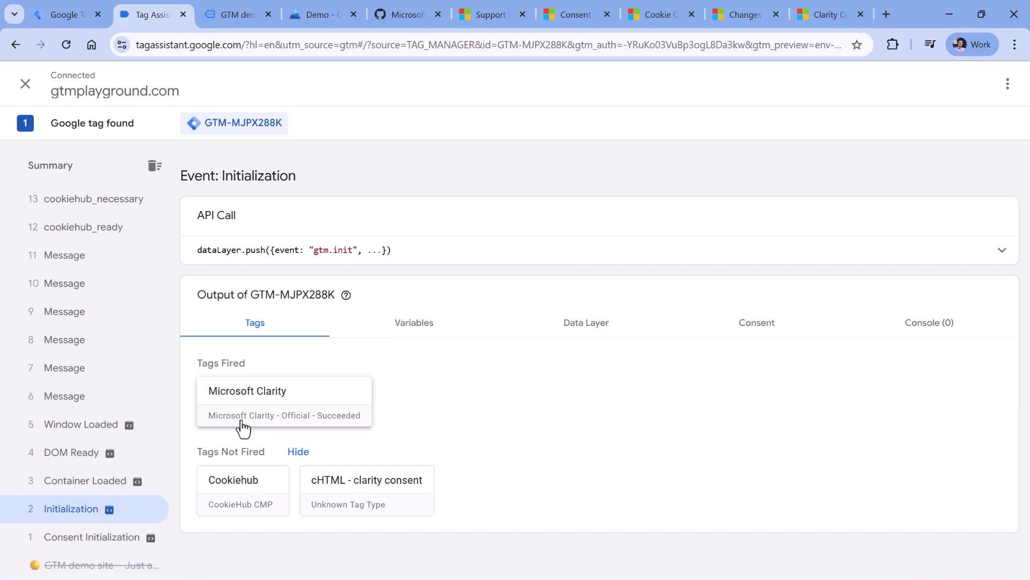
Confirm the tag fired on cookiehub_consent_update, then return to the gtmplayground.com demo site
scroll(99, 477, "up", 4)
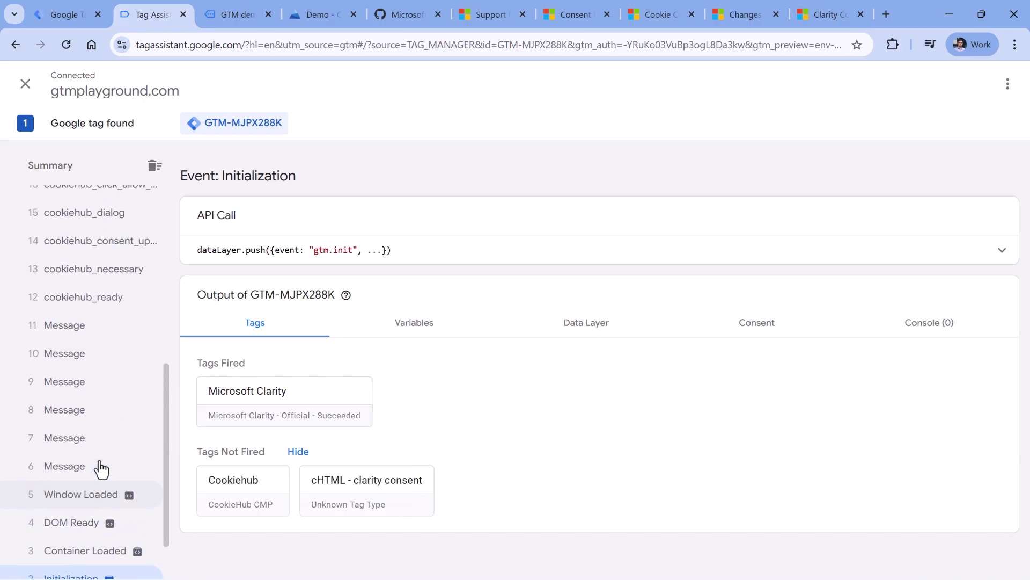
left_click(113, 382)
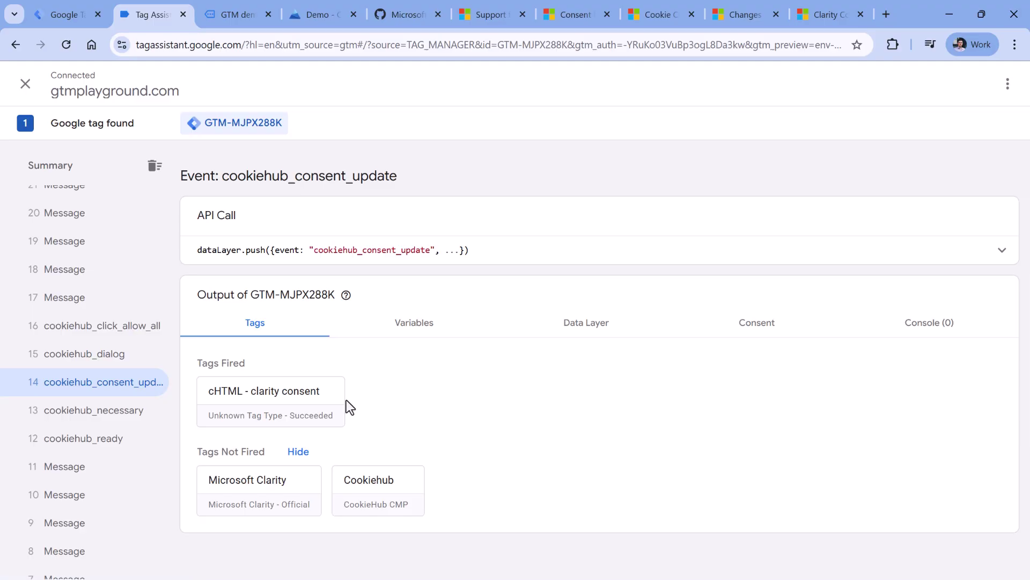
key("ctrl+Tab")
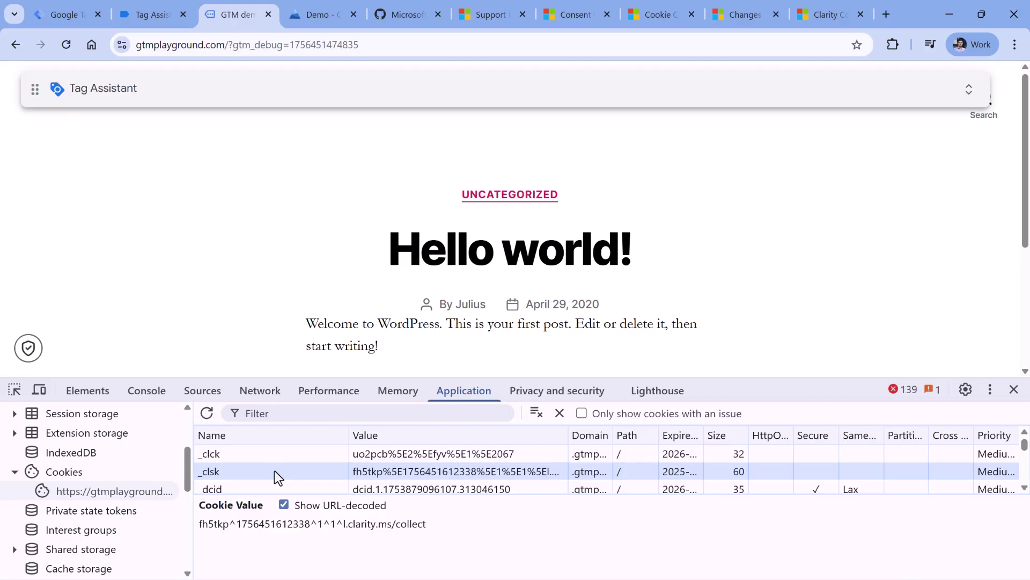
Run the clarity('metadata') snippet in the Console; consentStatus shows ad_Storage and analytics_Storage 'granted'
left_click(147, 390)
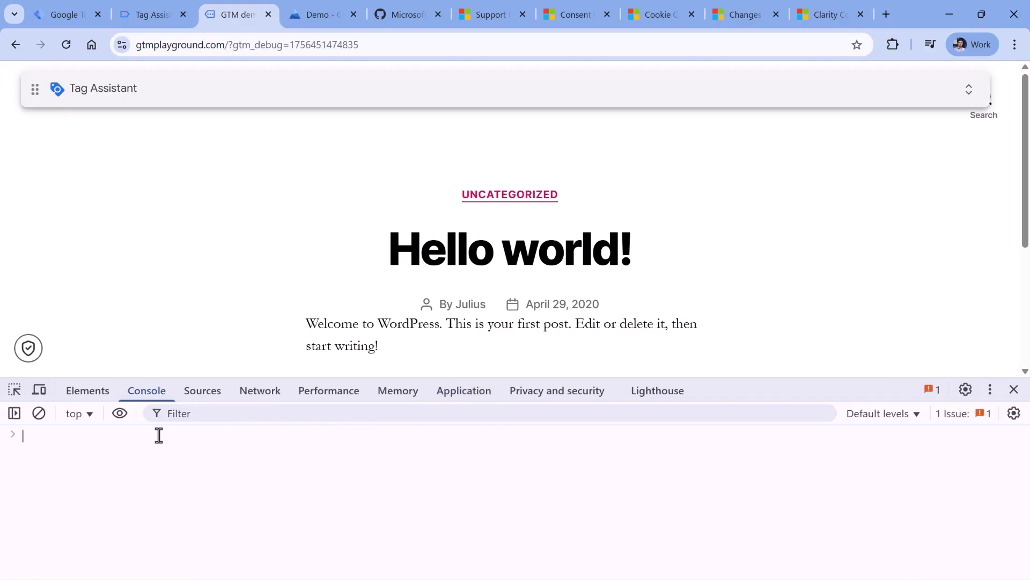
type("clarity('metadata', (d, upgrade, consent) => {         console.log('consentStatus:', consent);   }, false, true, true);")
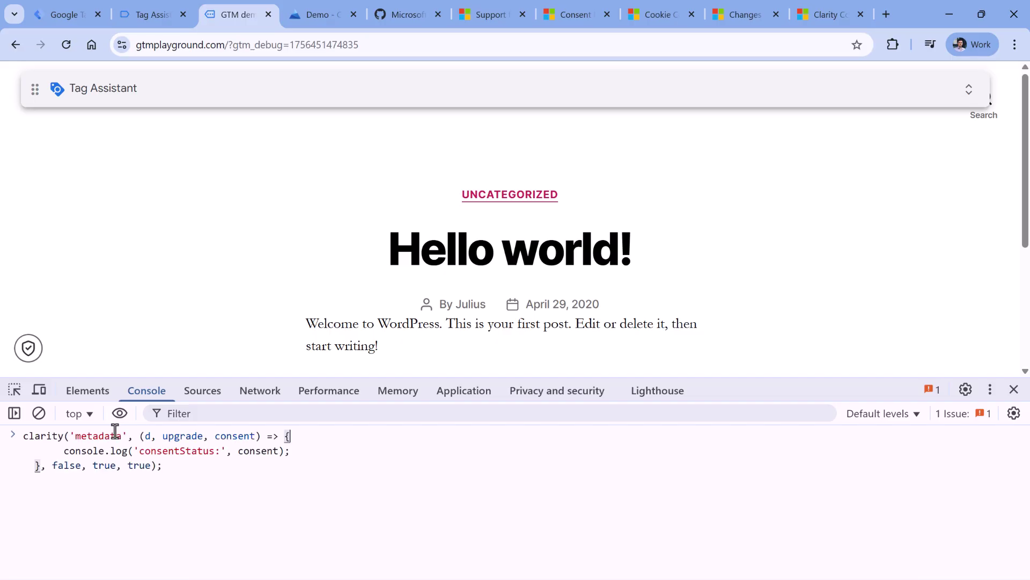
key("Return")
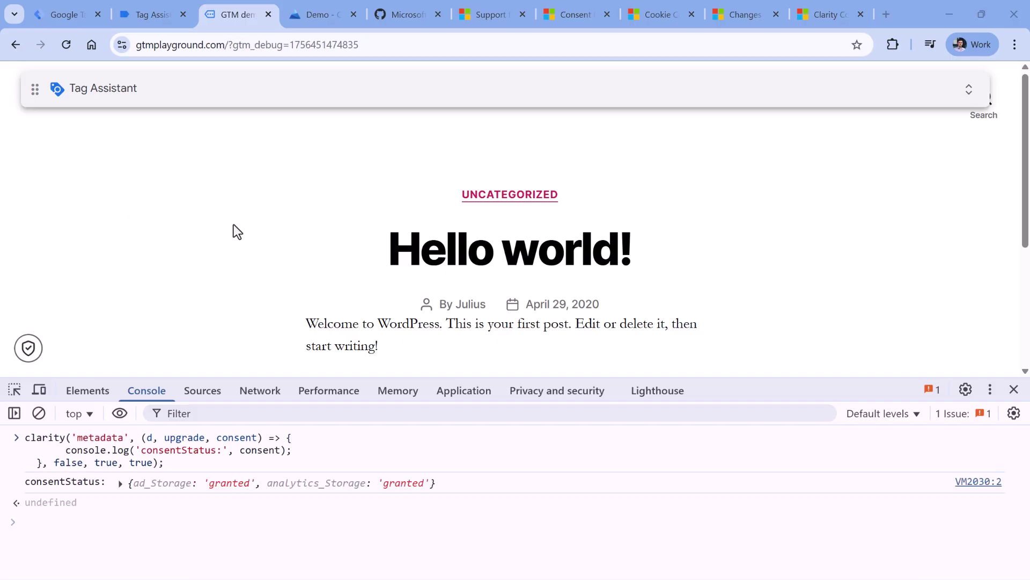